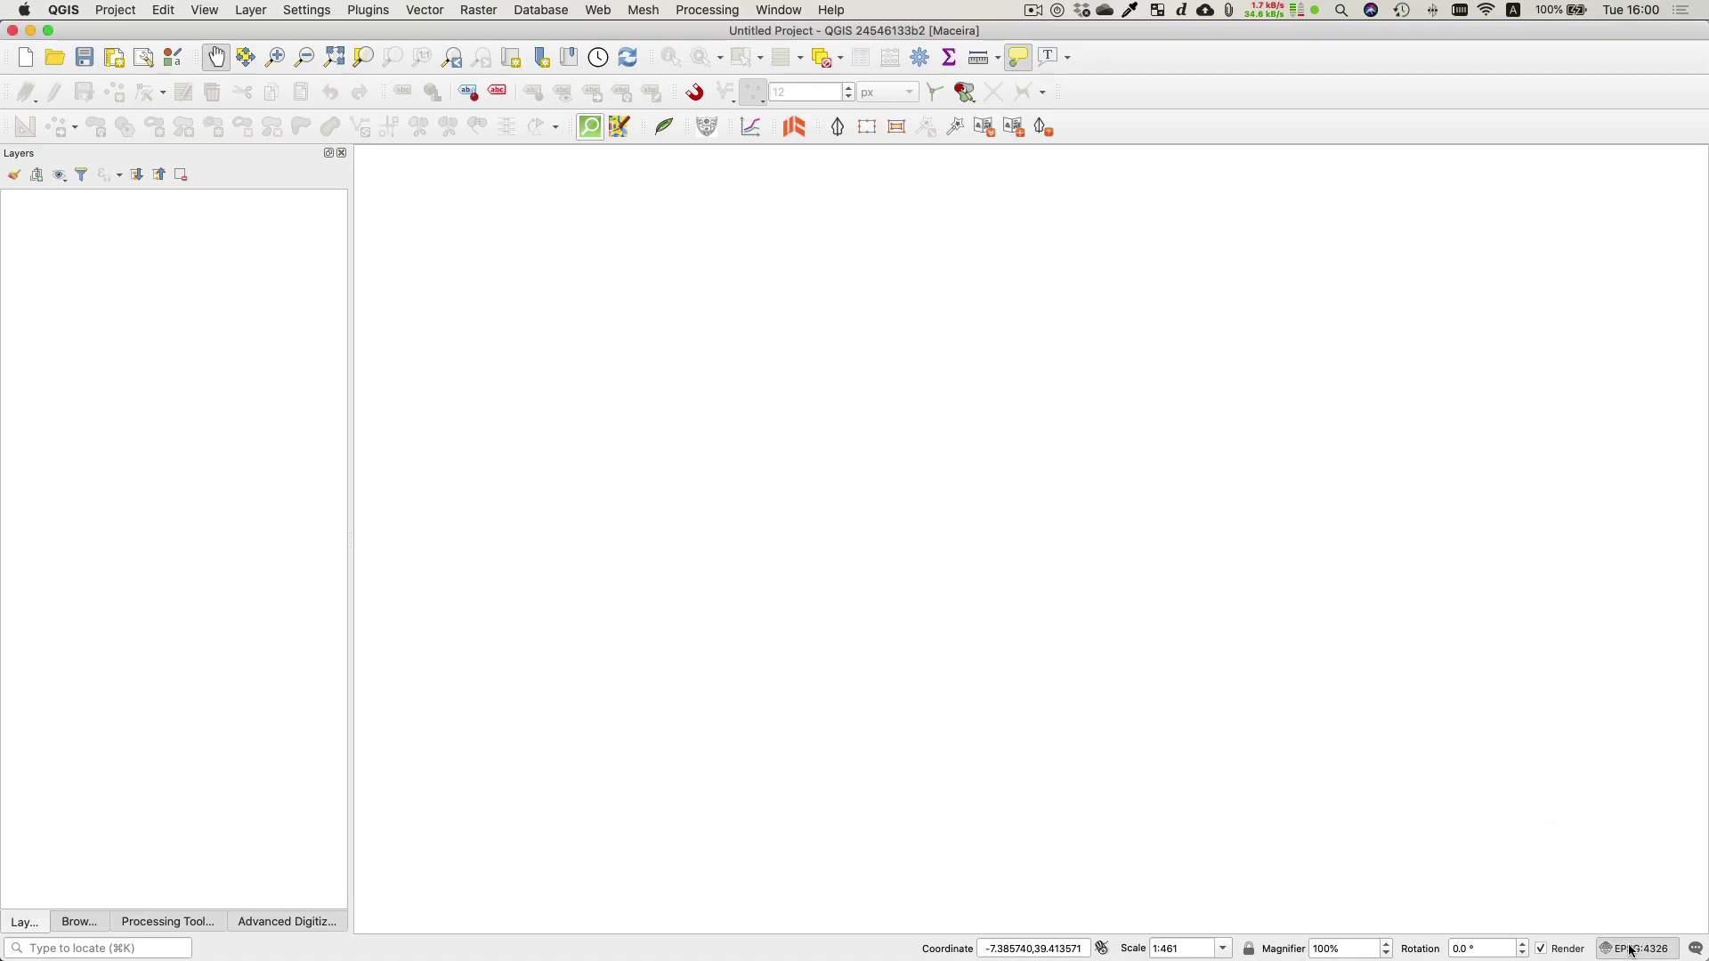
Pick WGS 84 / Pseudo-Mercator (EPSG:3857) from the recently used CRS list for the project
click(1634, 949)
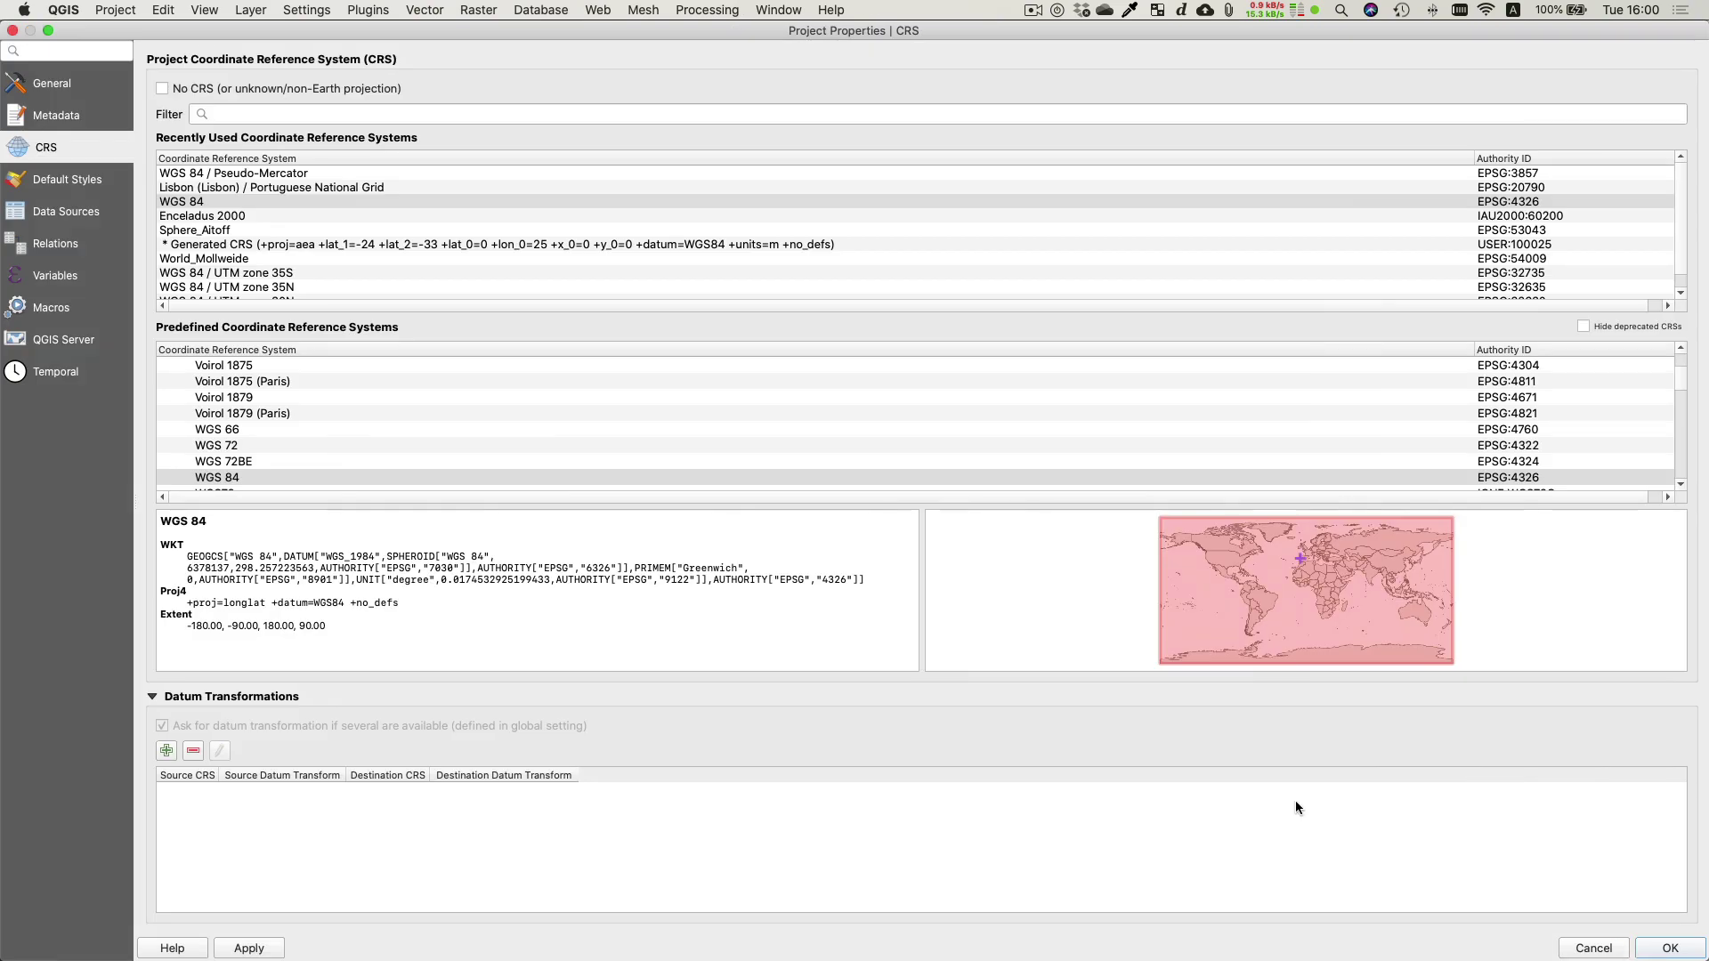
click(224, 176)
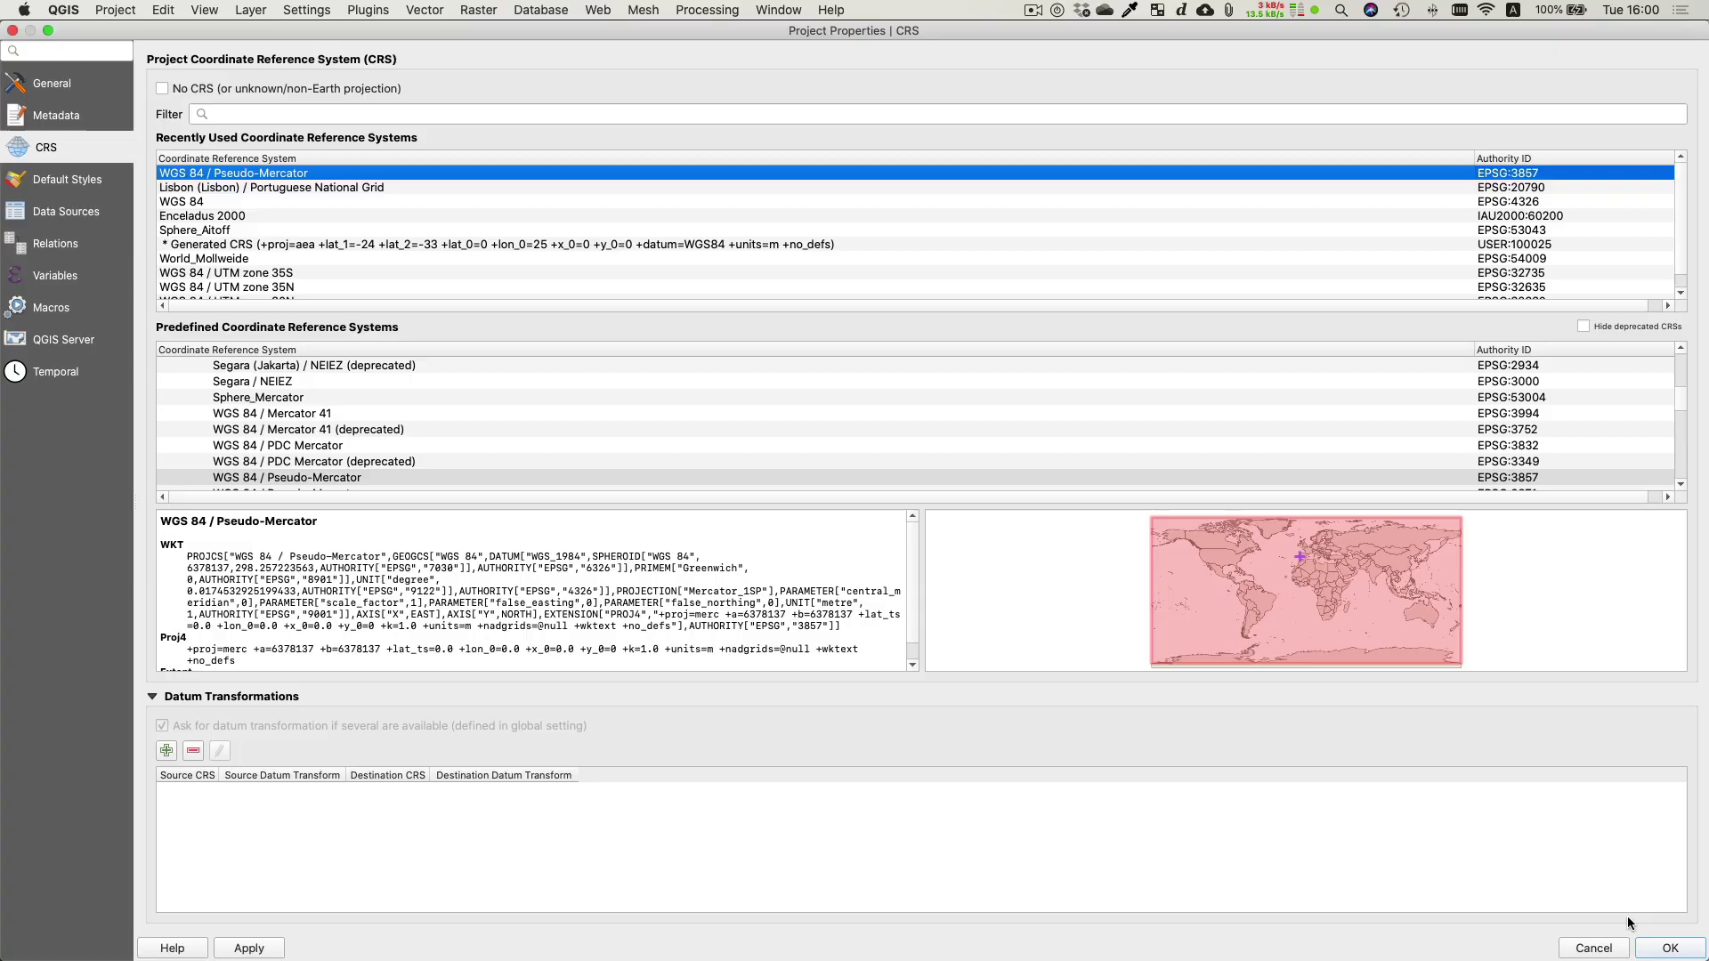
click(1670, 948)
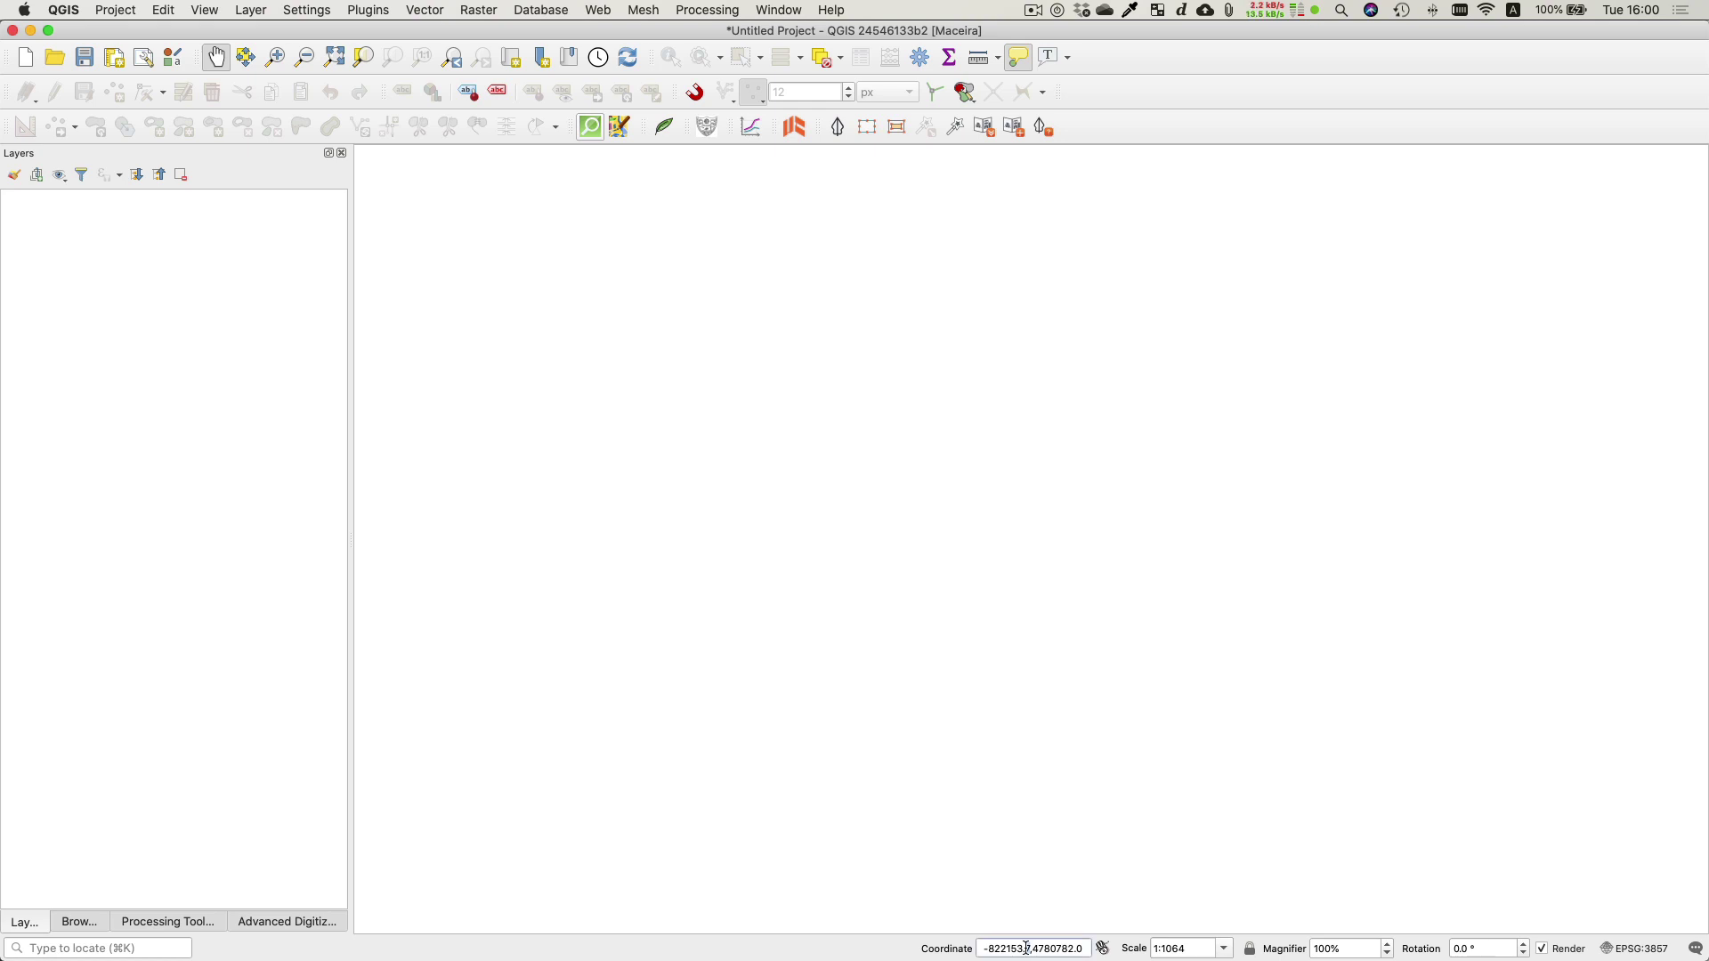
Enter 0,0 in the status-bar coordinate box and set the map scale to 1:1
triple_click(1023, 949)
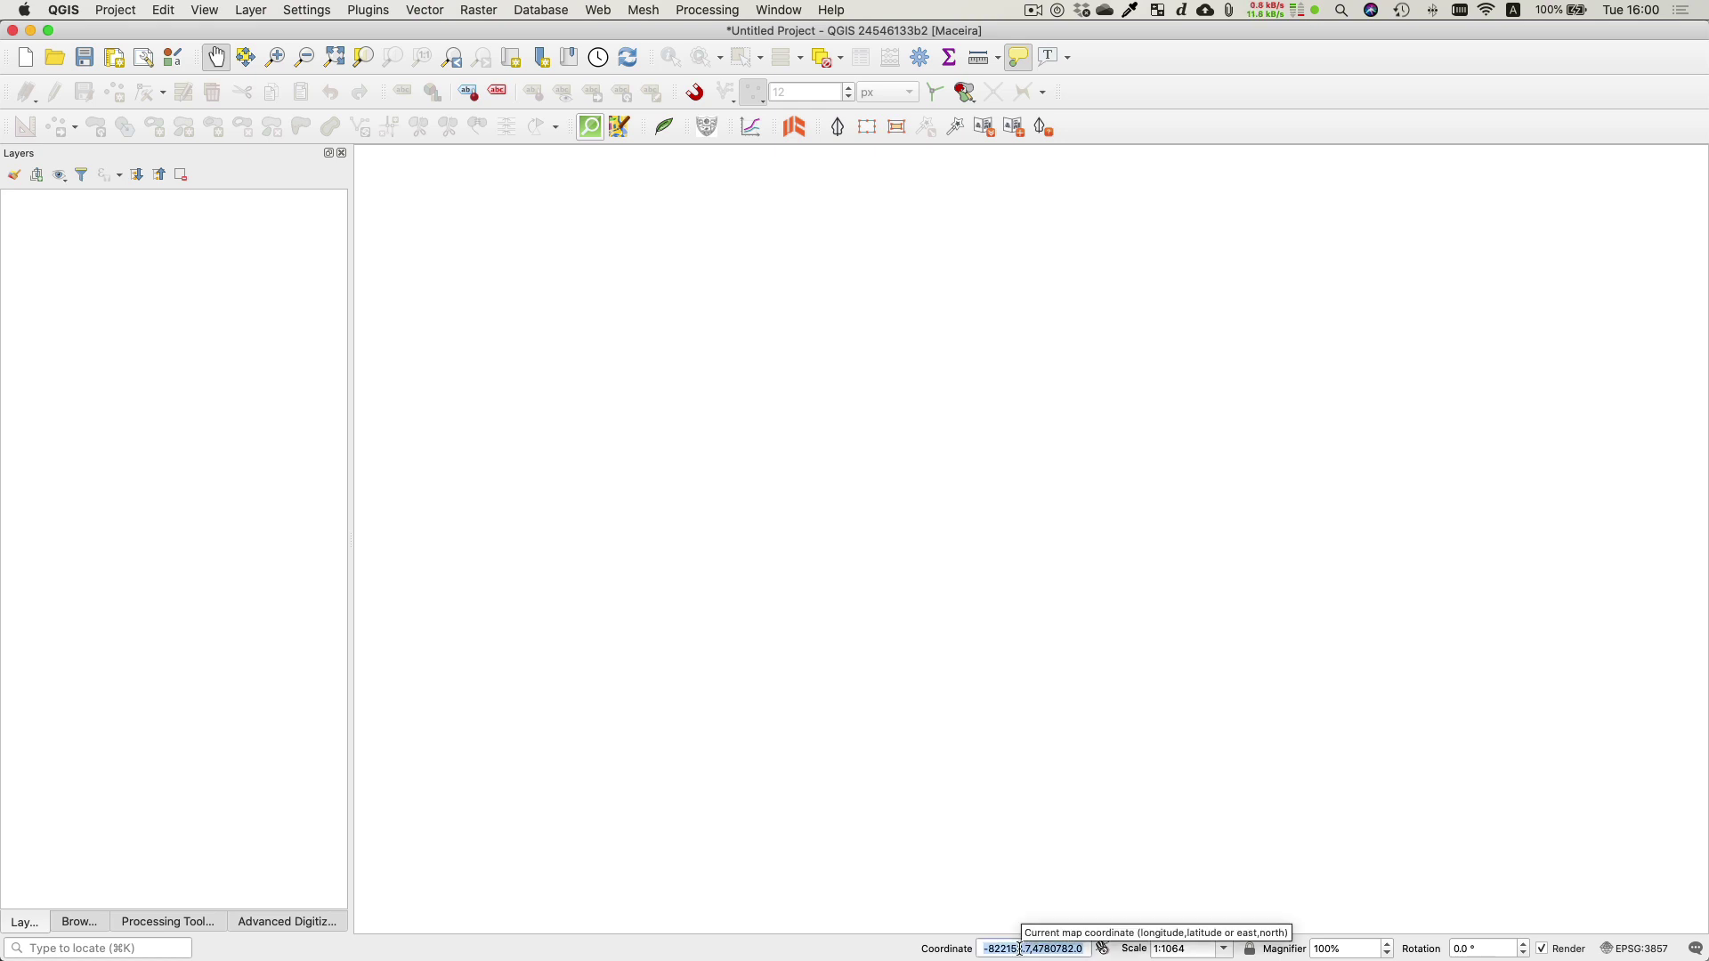
text(0,0)
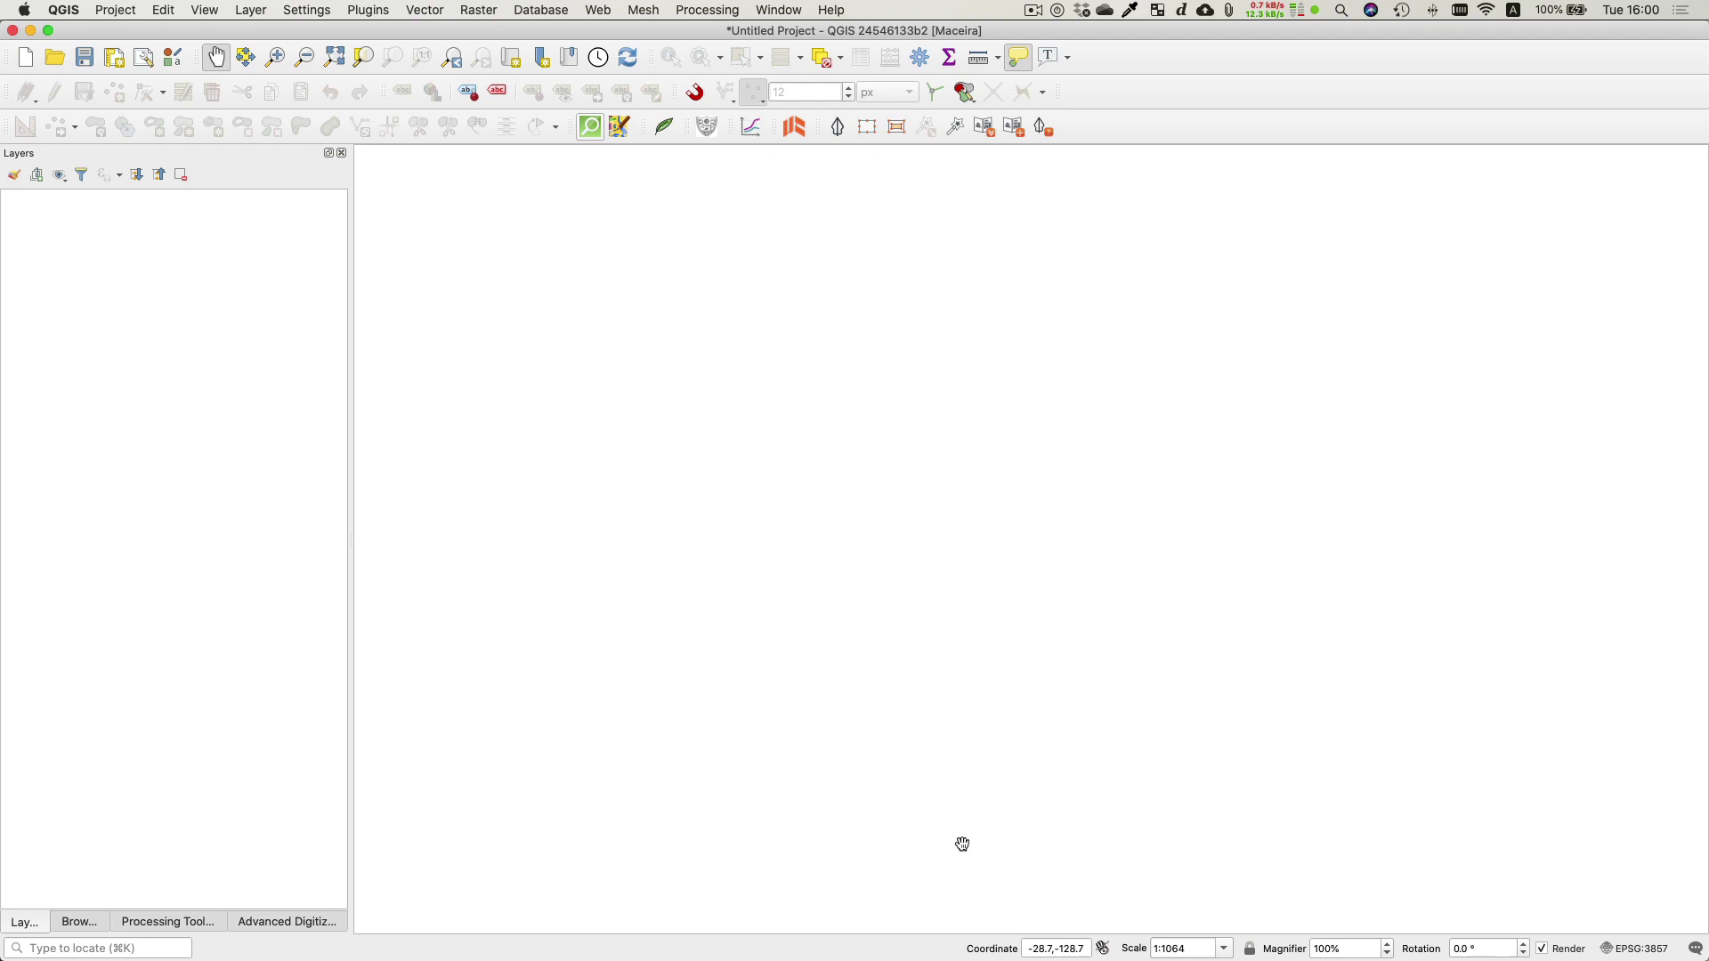
scroll(962, 844, up, 3)
scroll(962, 849, up, 2)
double_click(1188, 949)
text(1)
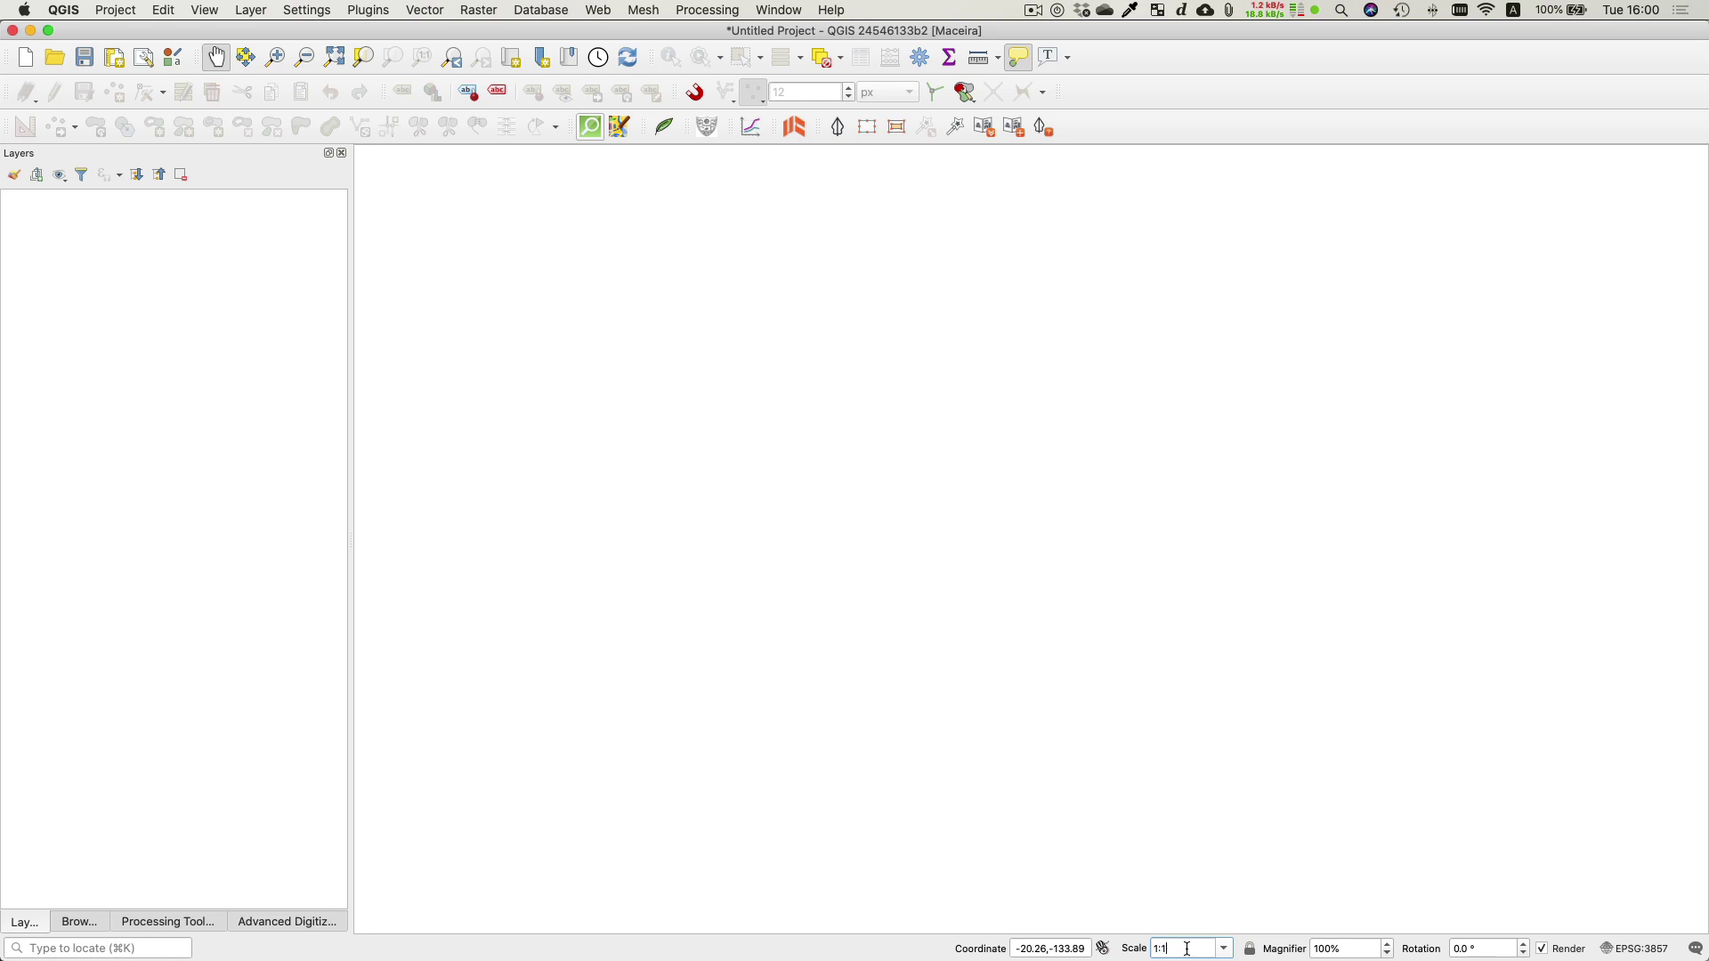
key(Return)
Centre the map on coordinate 0,0
click(1046, 948)
key(BackSpace)
key(BackSpace)
key(BackSpace)
key(BackSpace)
key(BackSpace)
key(BackSpace)
key(BackSpace)
key(BackSpace)
text(0,0)
key(Delete)
key(Delete)
key(Delete)
key(Delete)
key(Delete)
key(Delete)
key(Return)
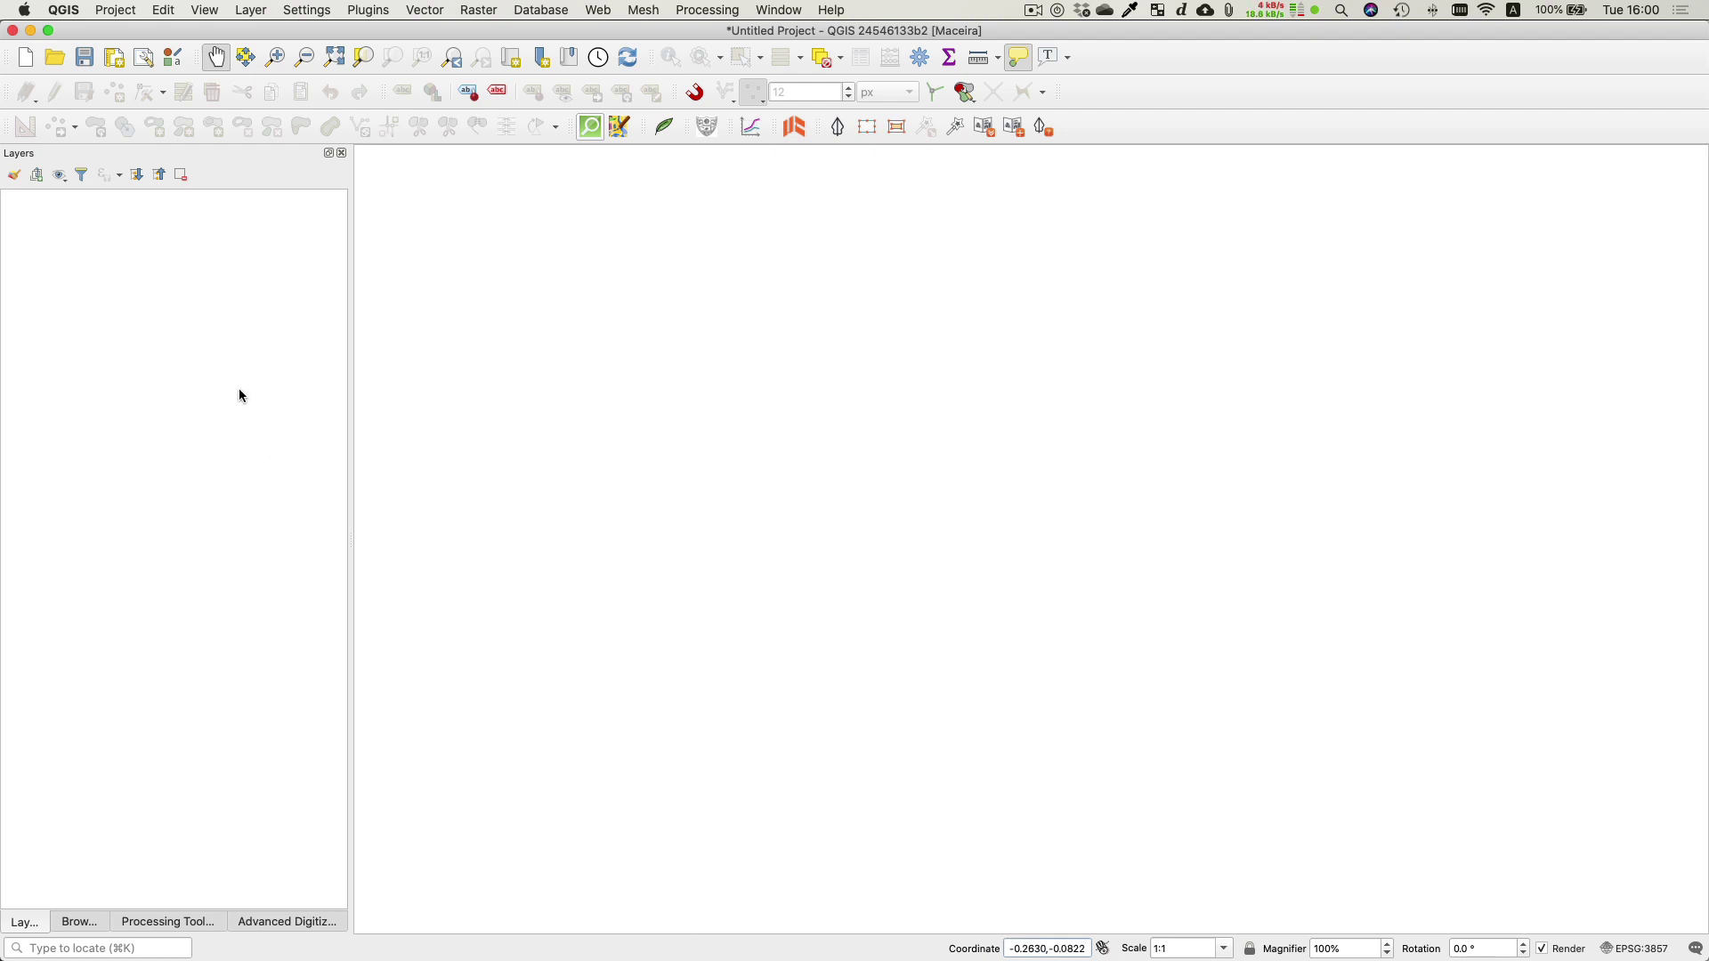
Create a scratch layer named 'Polygon' with Polygon / CurvePolygon geometry in project CRS EPSG:3857
click(251, 10)
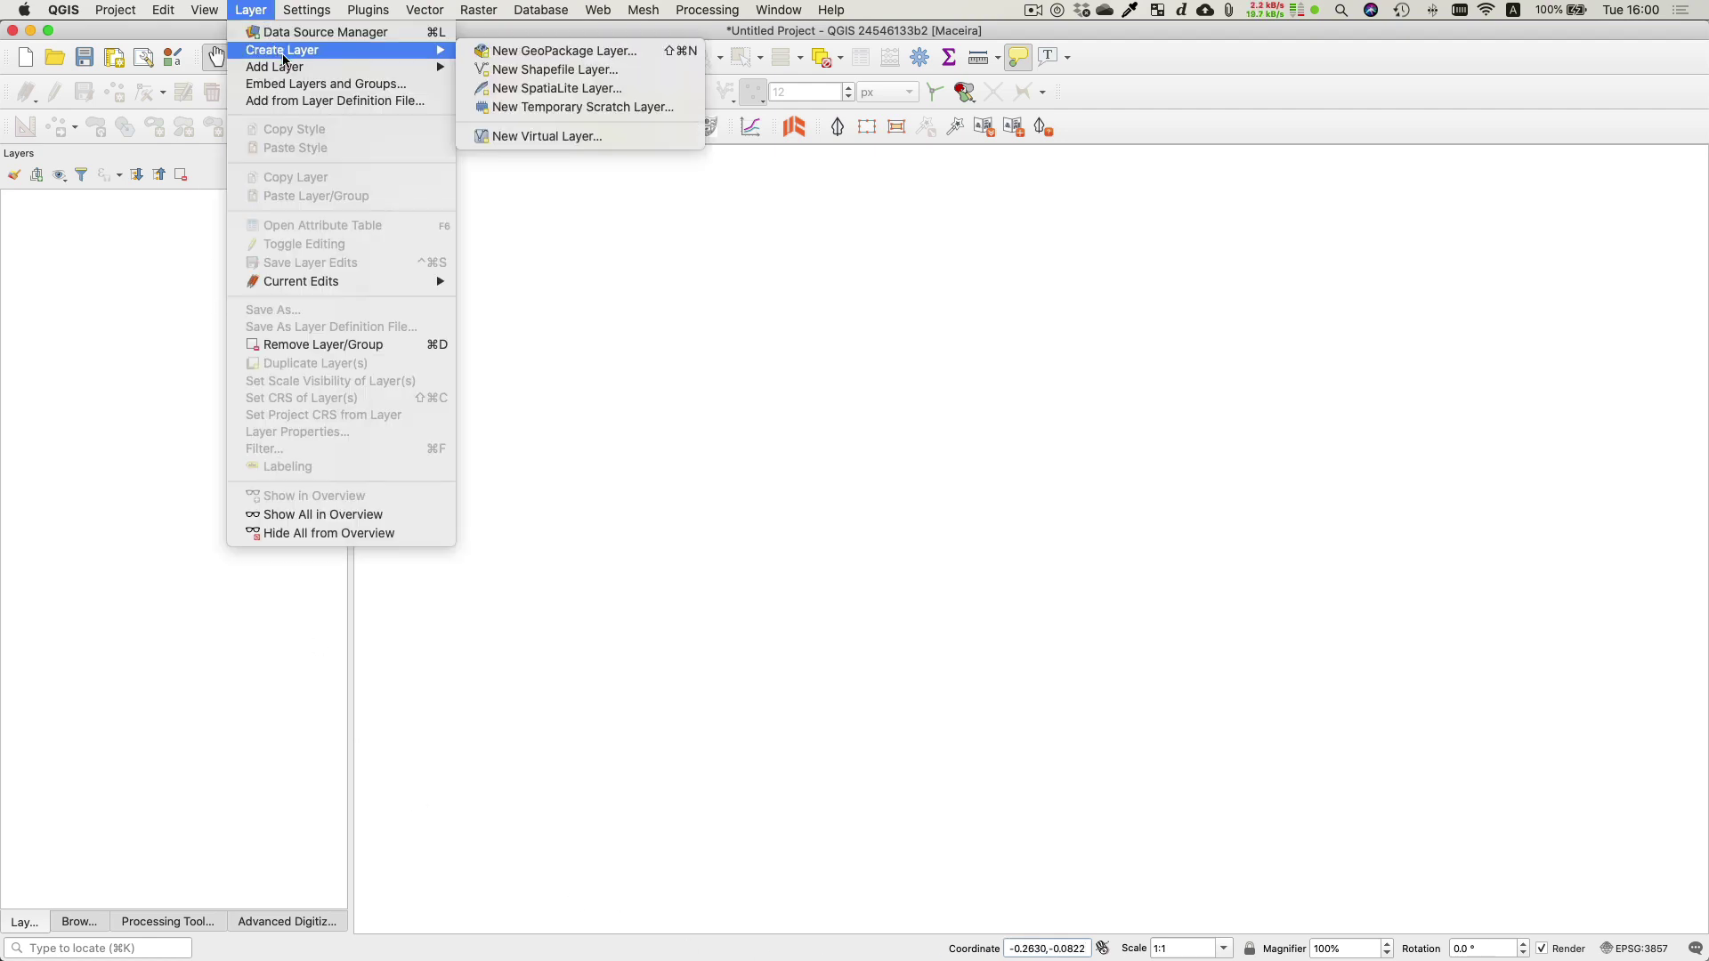
mouse_move(289, 67)
click(546, 109)
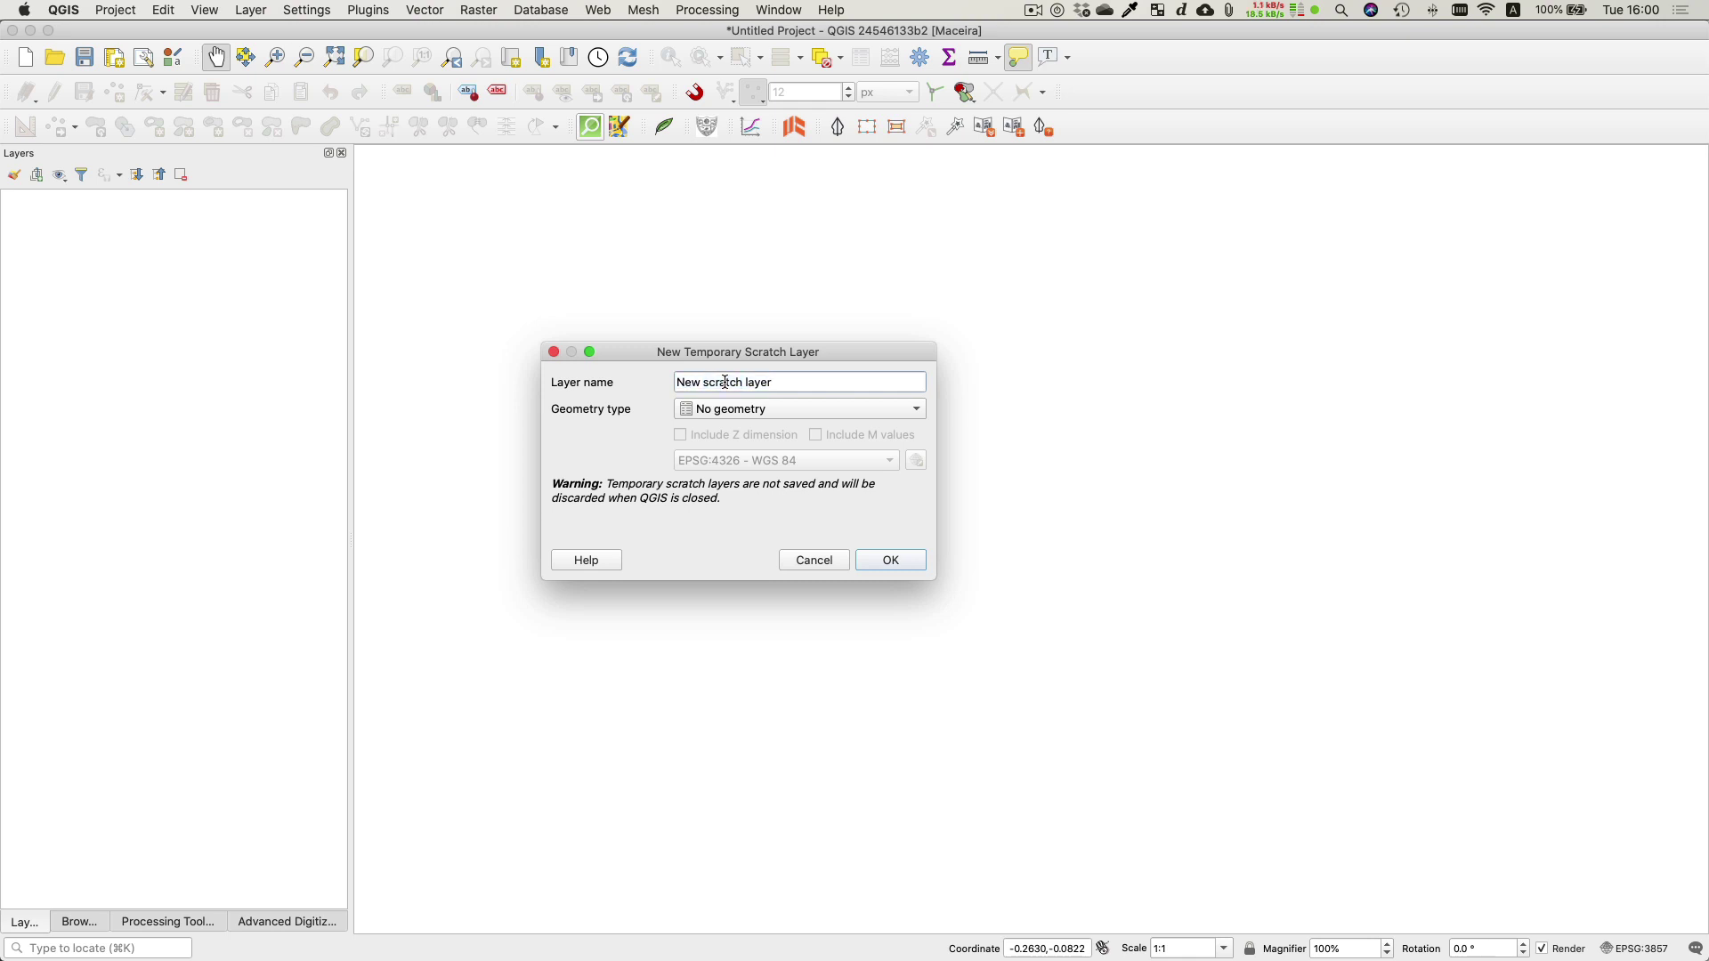
triple_click(725, 382)
text(Polygon)
click(715, 411)
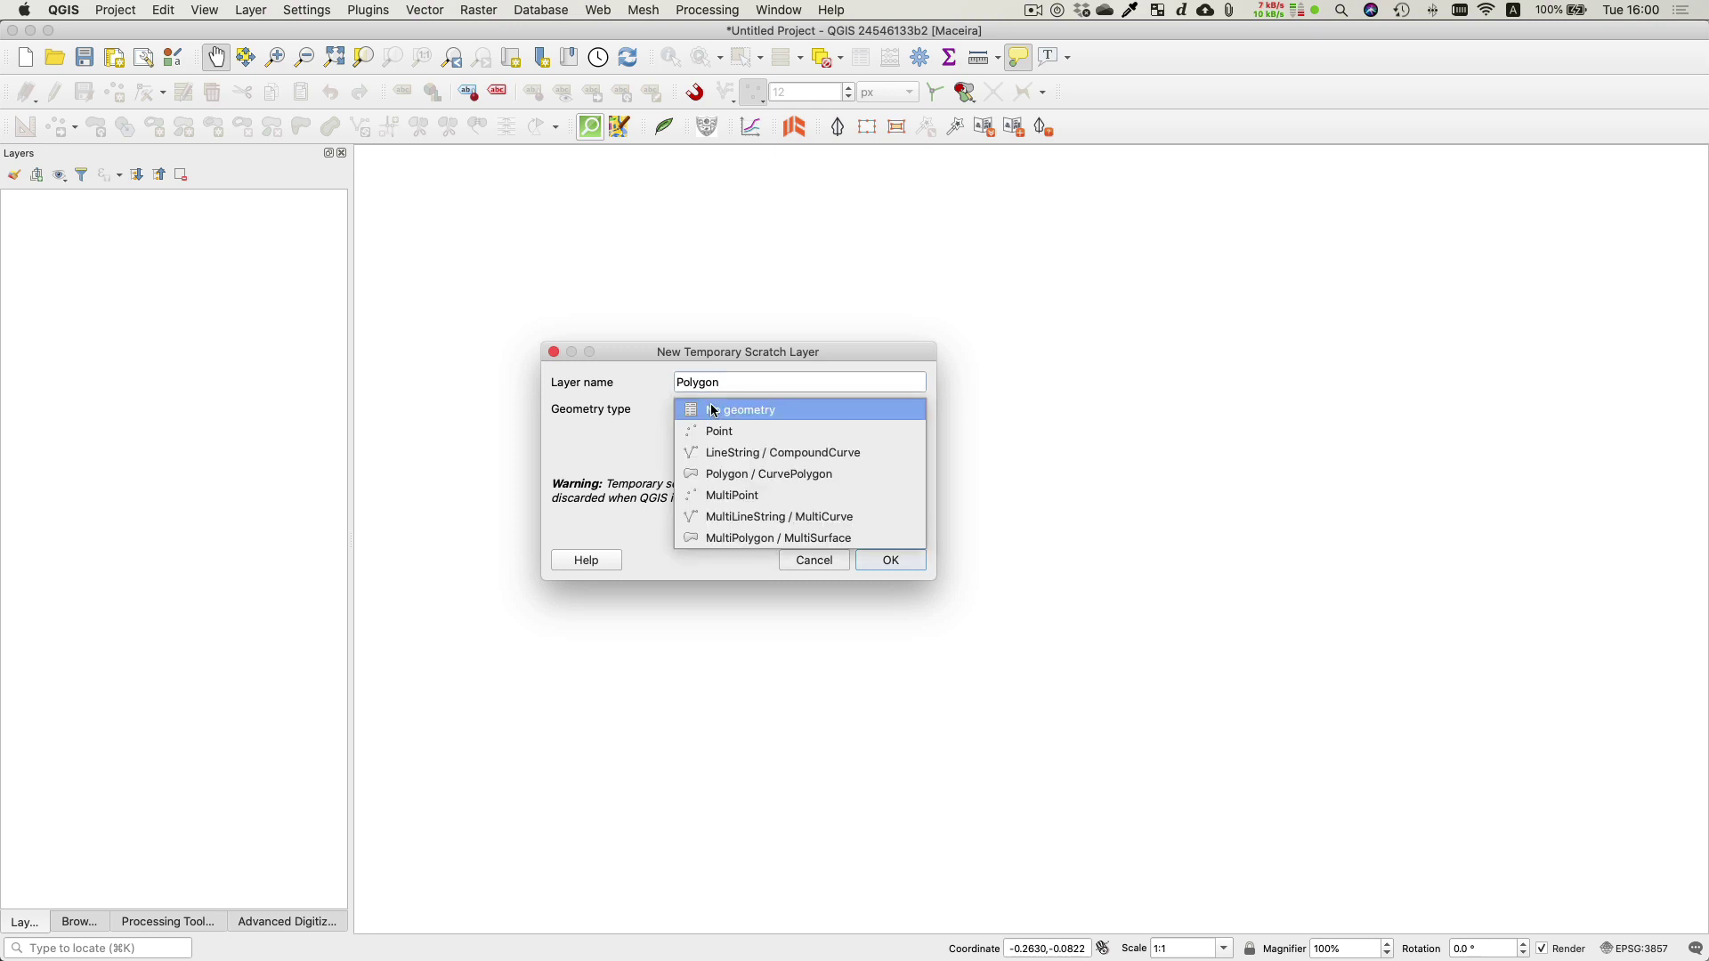
click(727, 477)
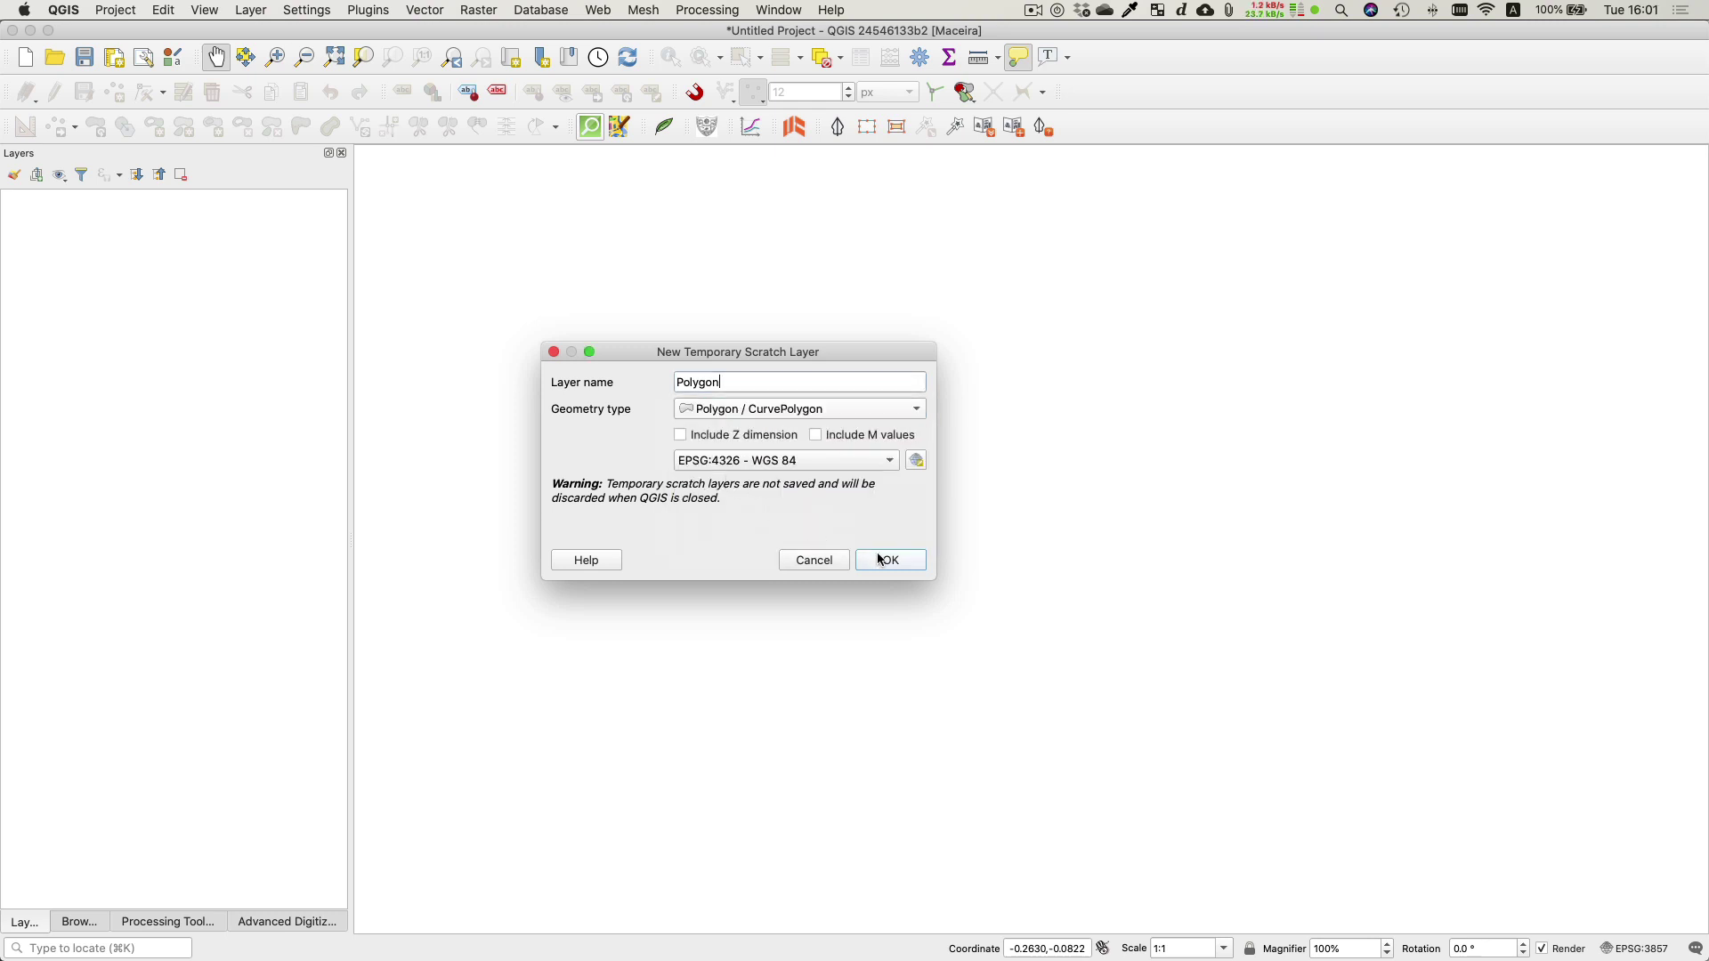
click(801, 471)
click(783, 485)
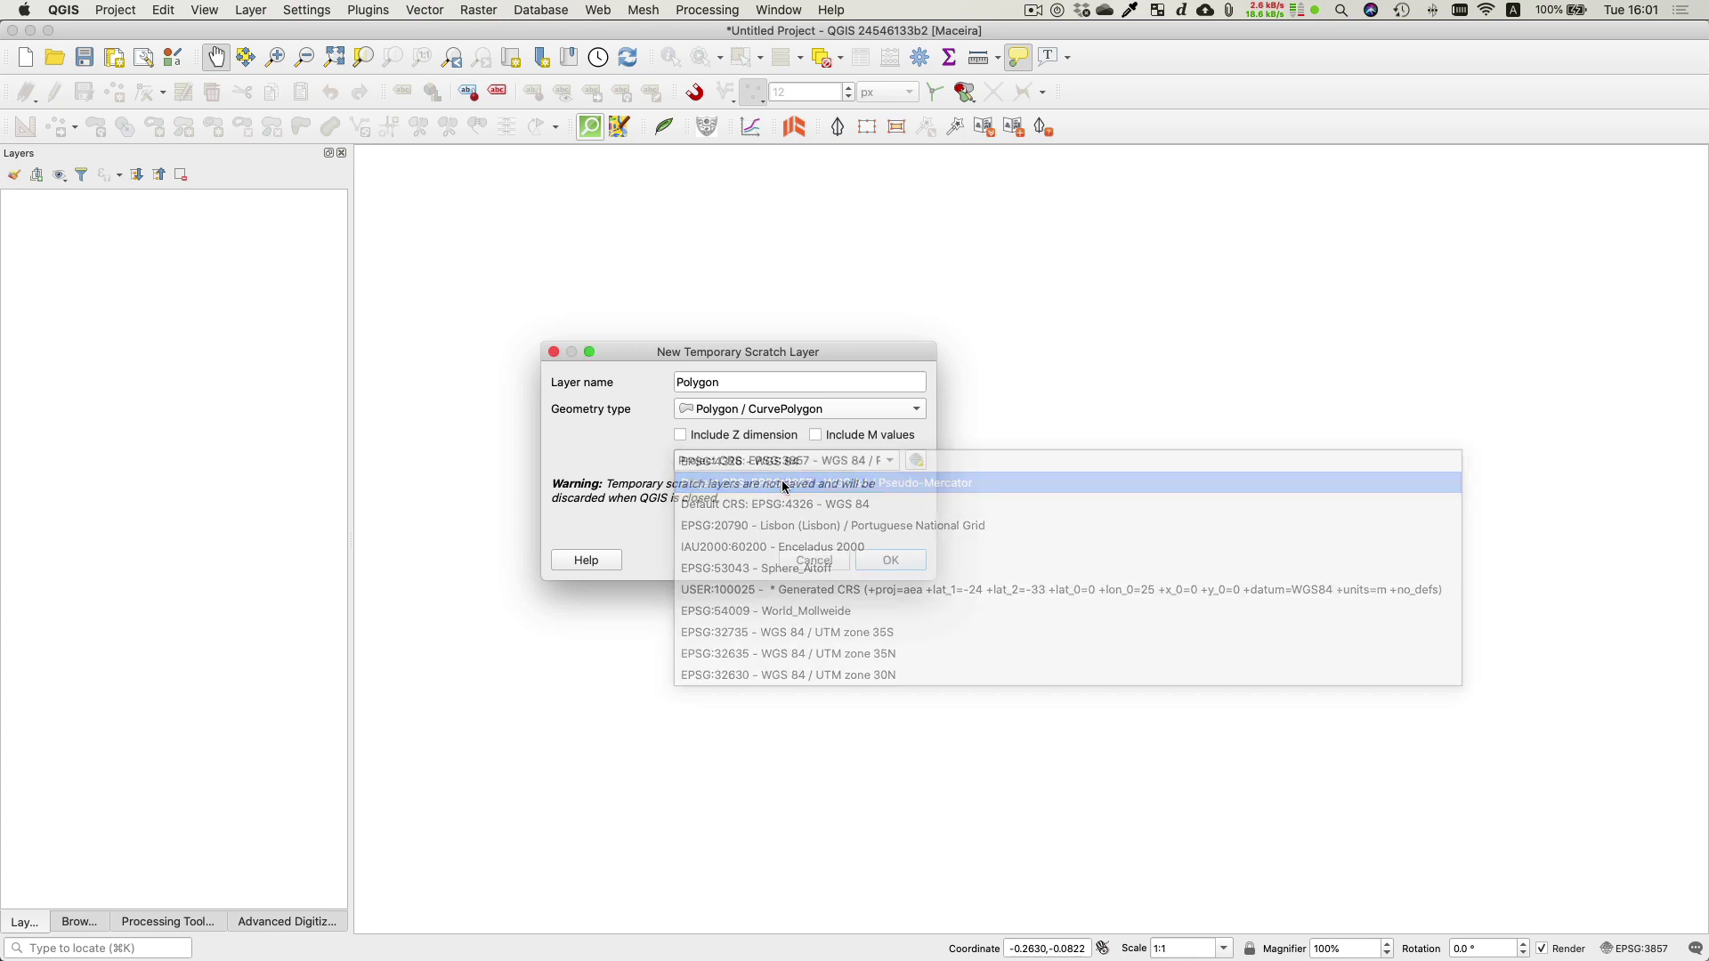
click(891, 560)
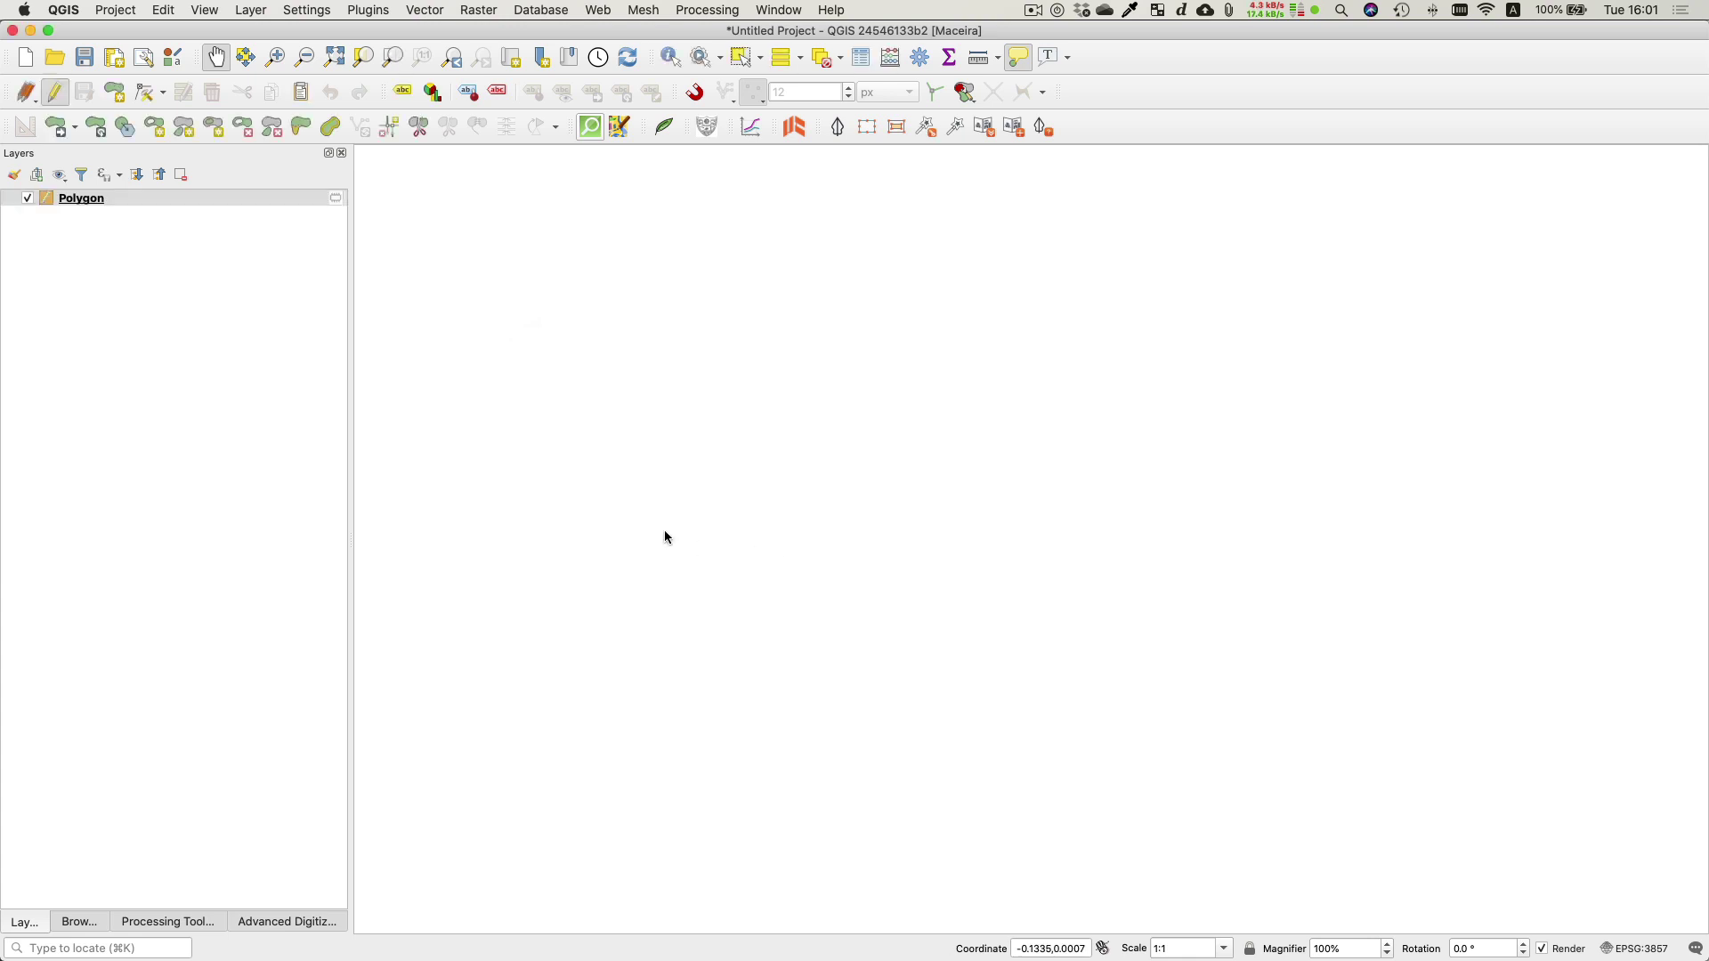
Create a scratch layer named 'line' with LineString / CompoundCurve geometry in project CRS EPSG:3857
click(259, 10)
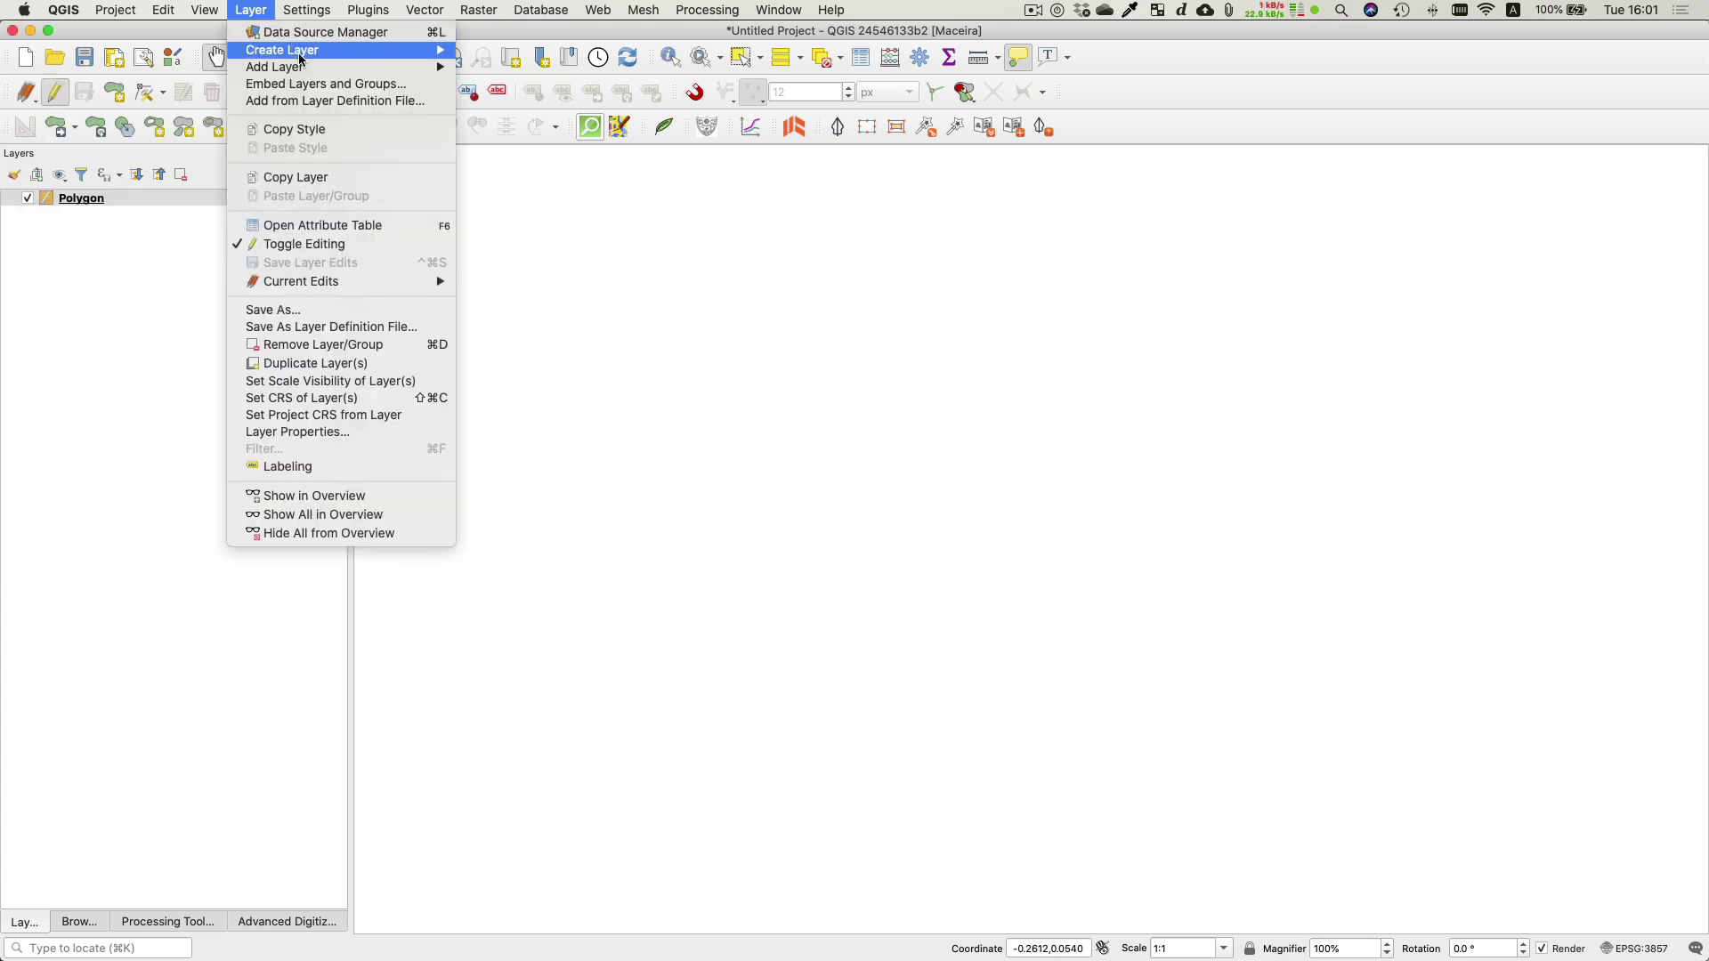
mouse_move(343, 68)
mouse_move(419, 51)
click(538, 107)
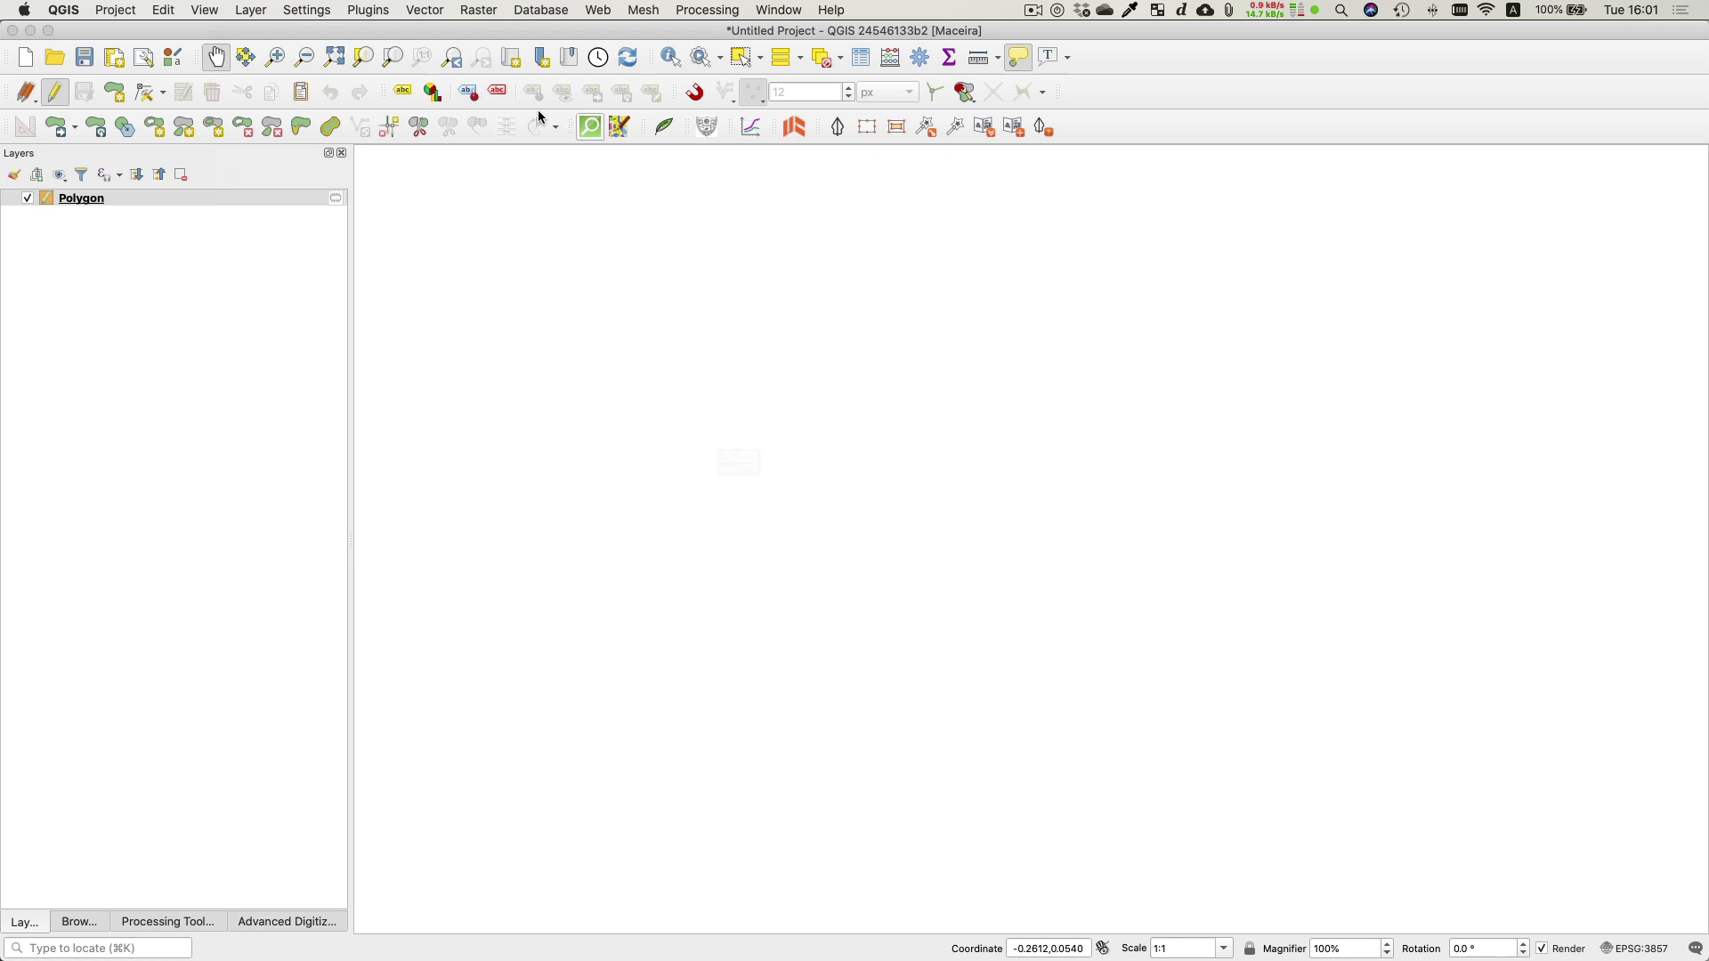
triple_click(776, 381)
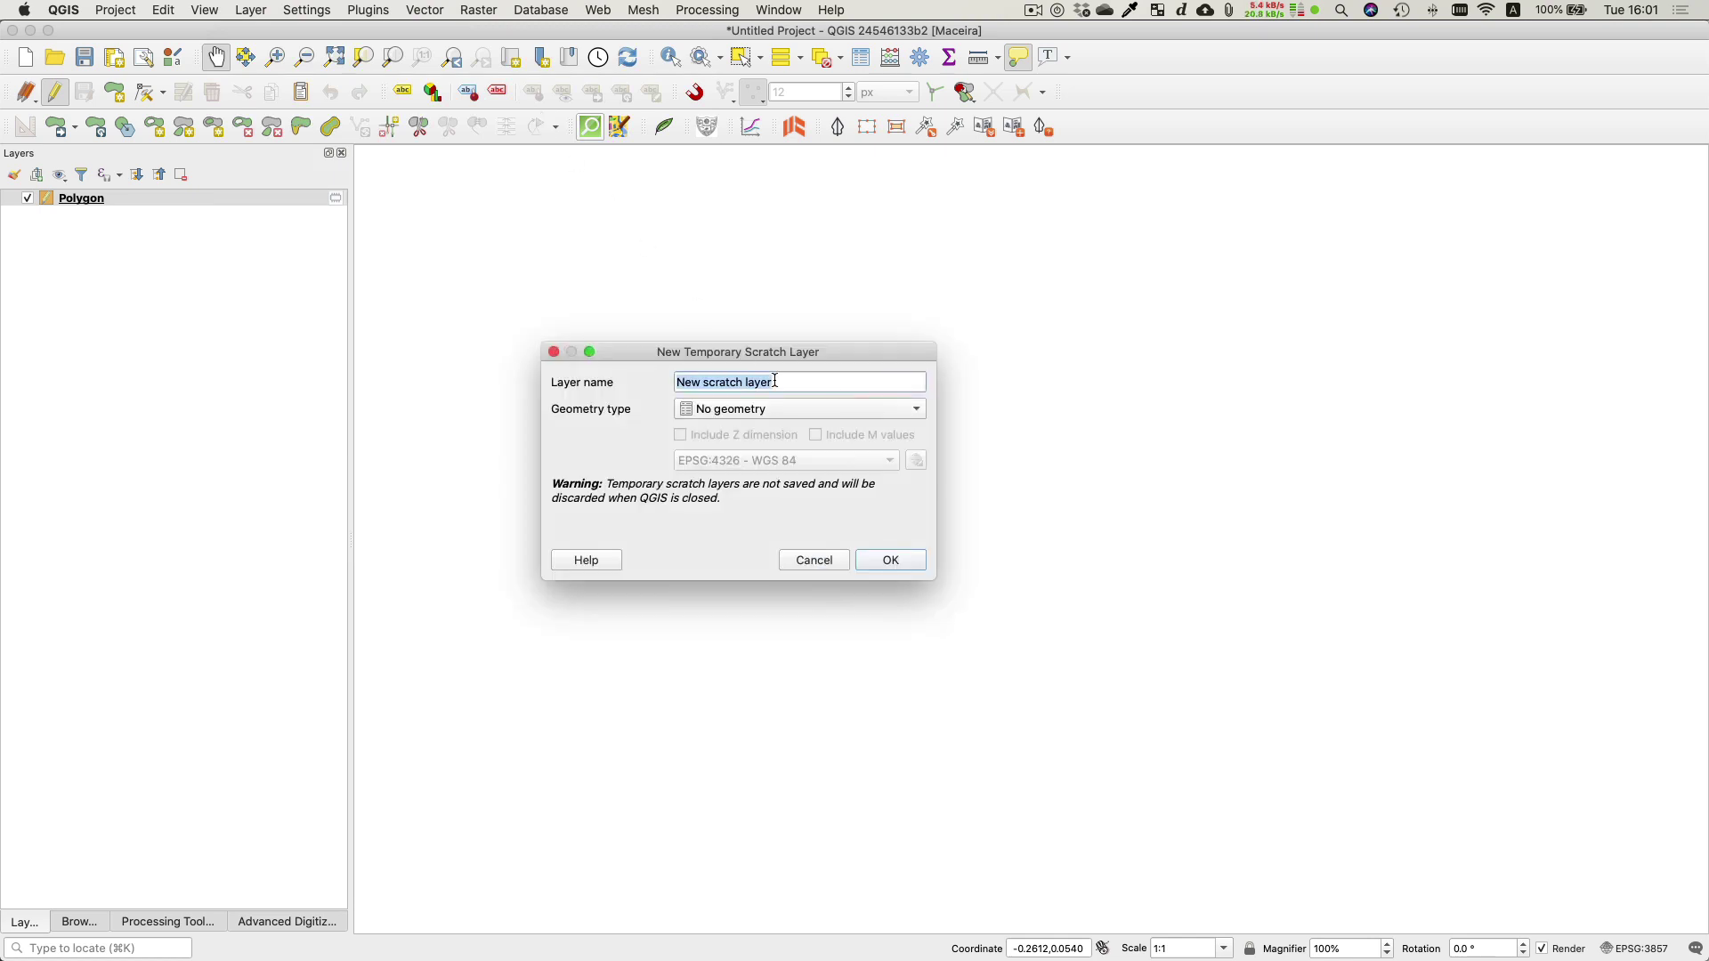
text(line)
click(746, 418)
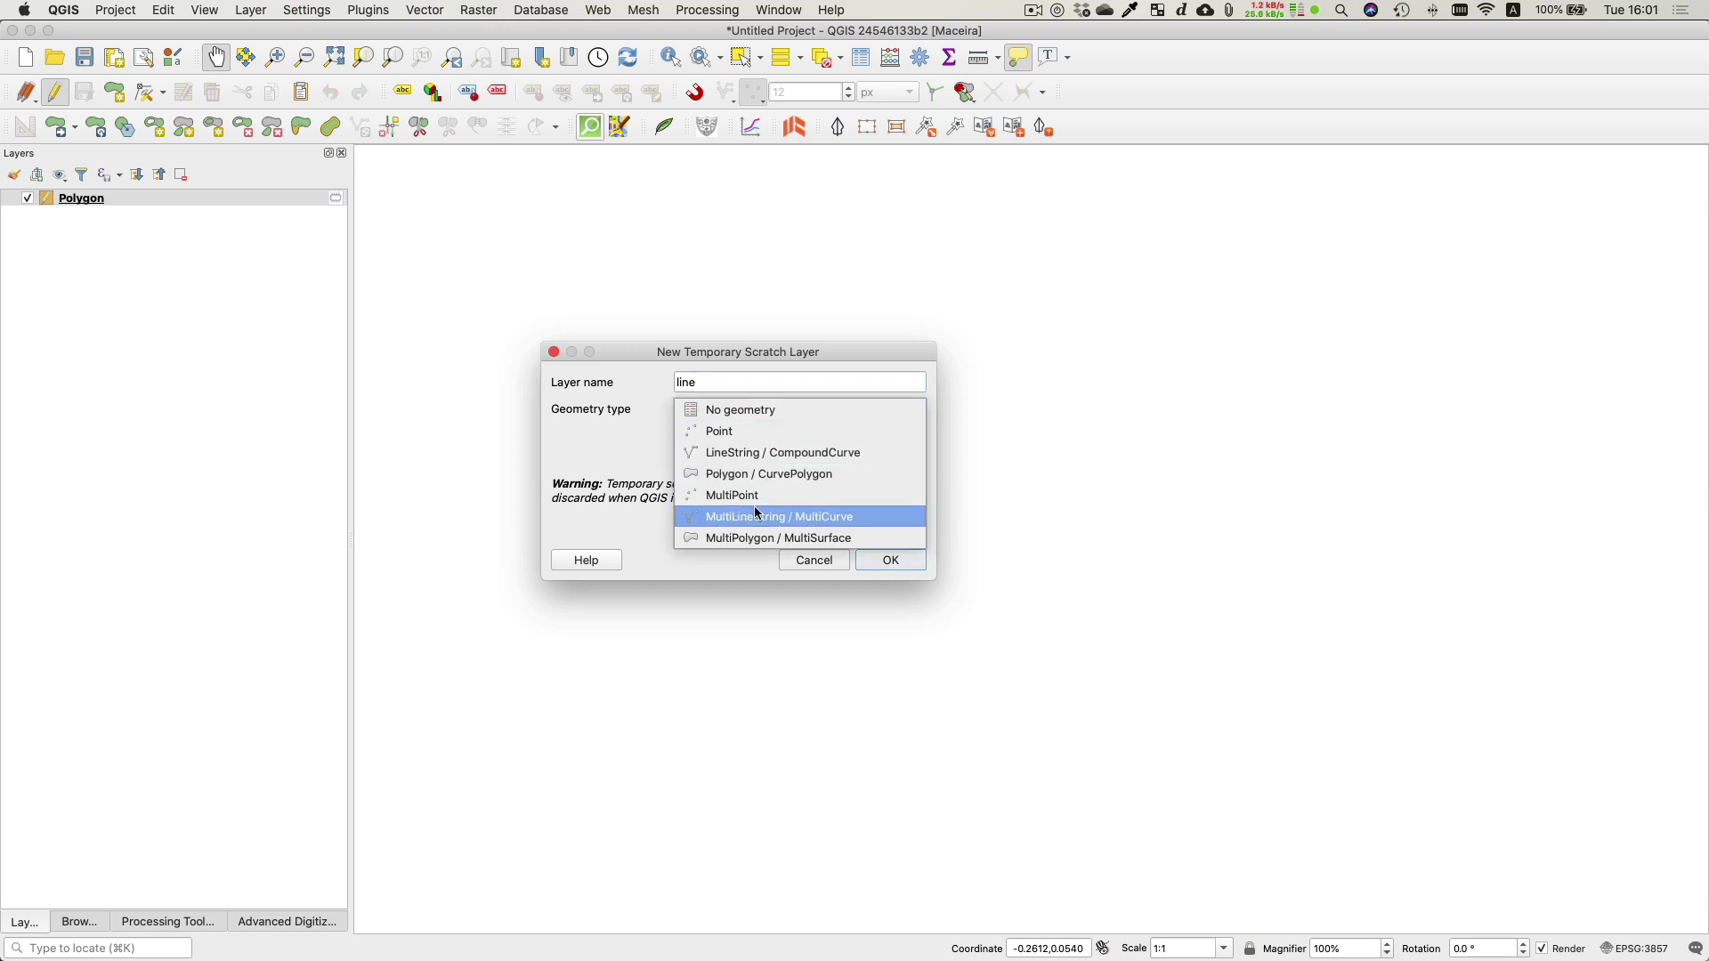
click(748, 455)
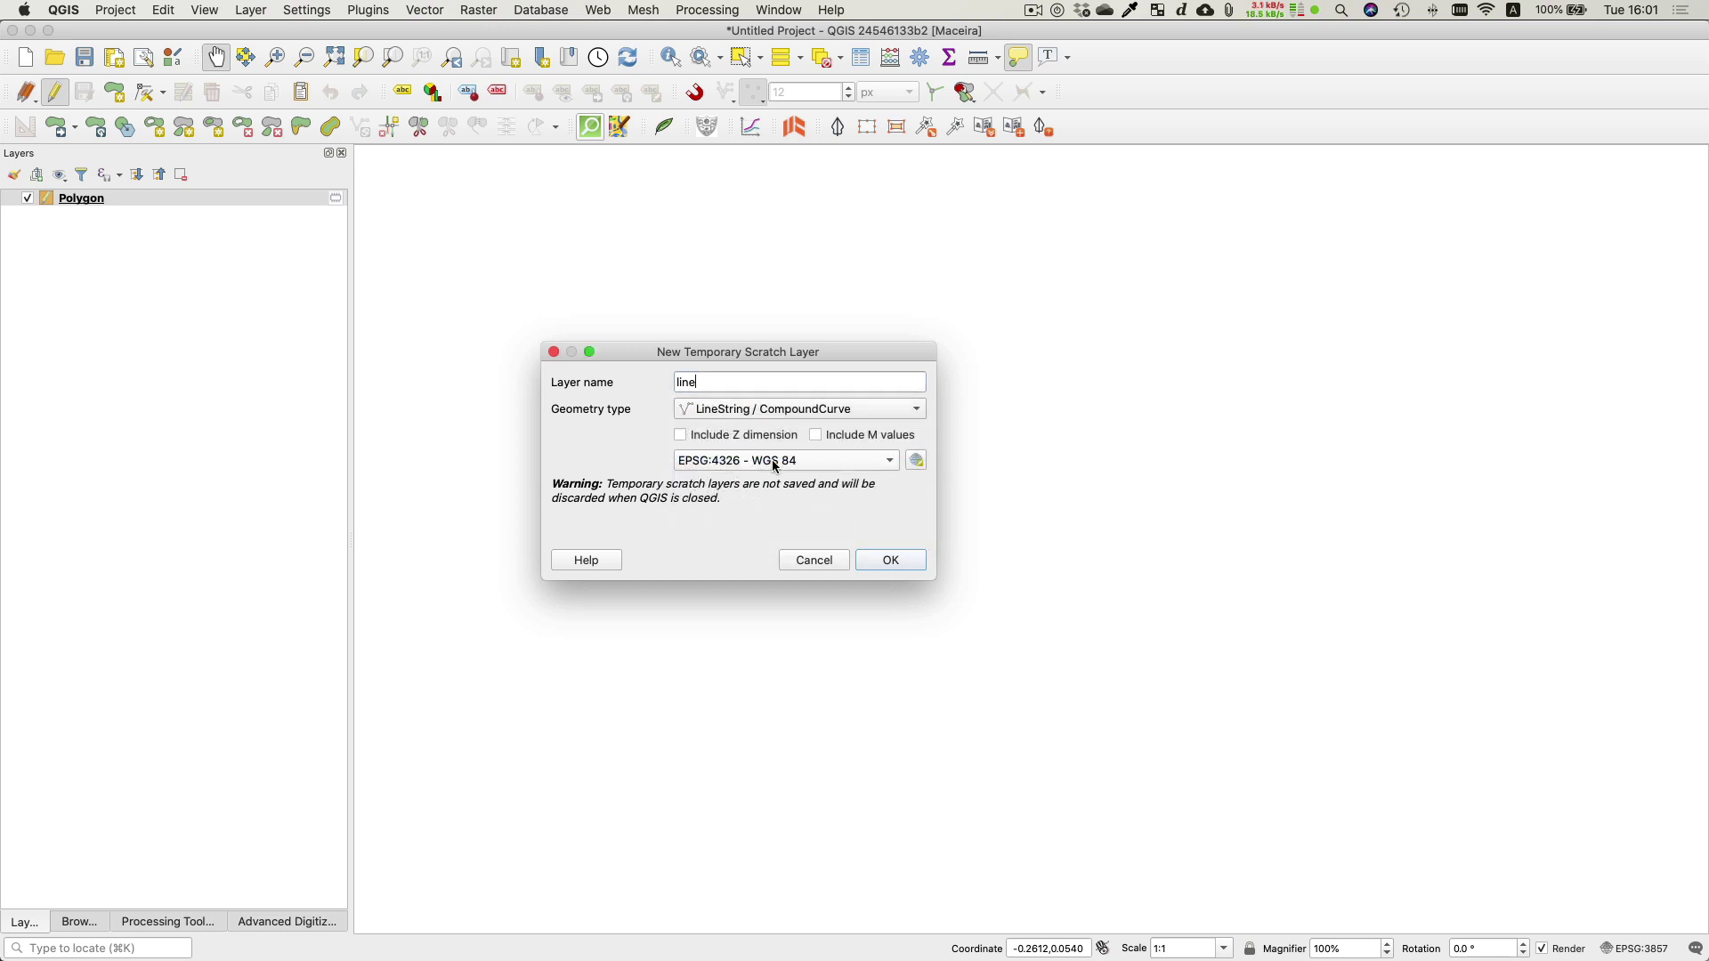
click(732, 455)
click(768, 482)
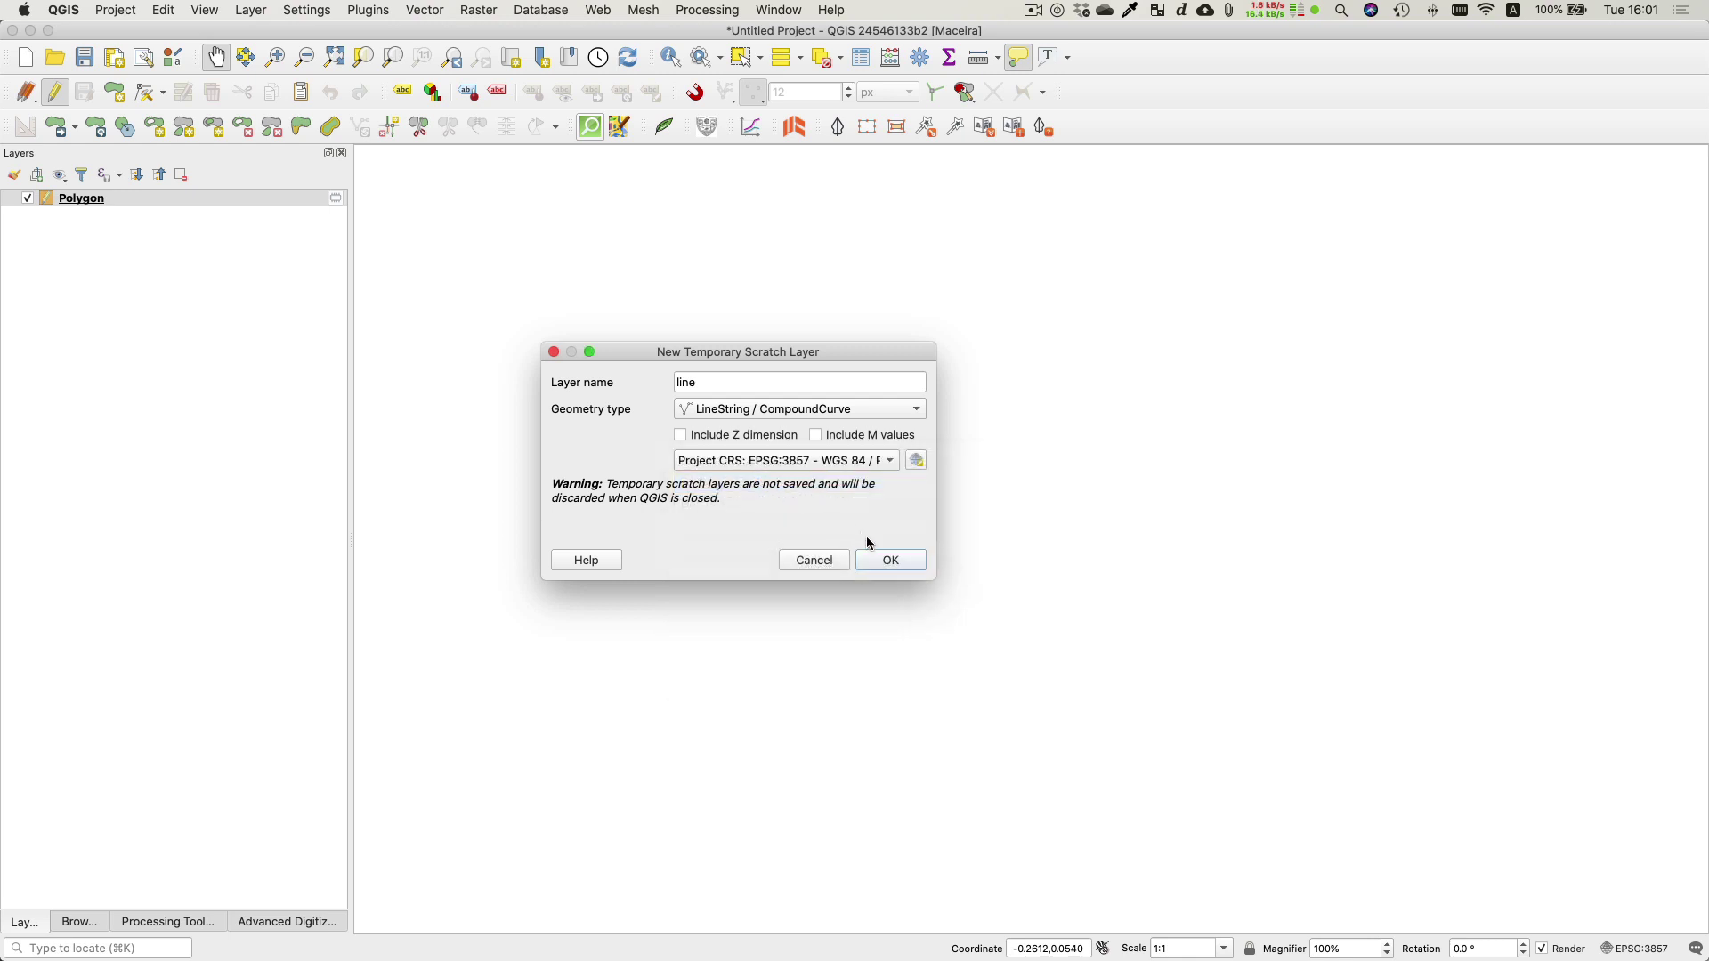
click(885, 562)
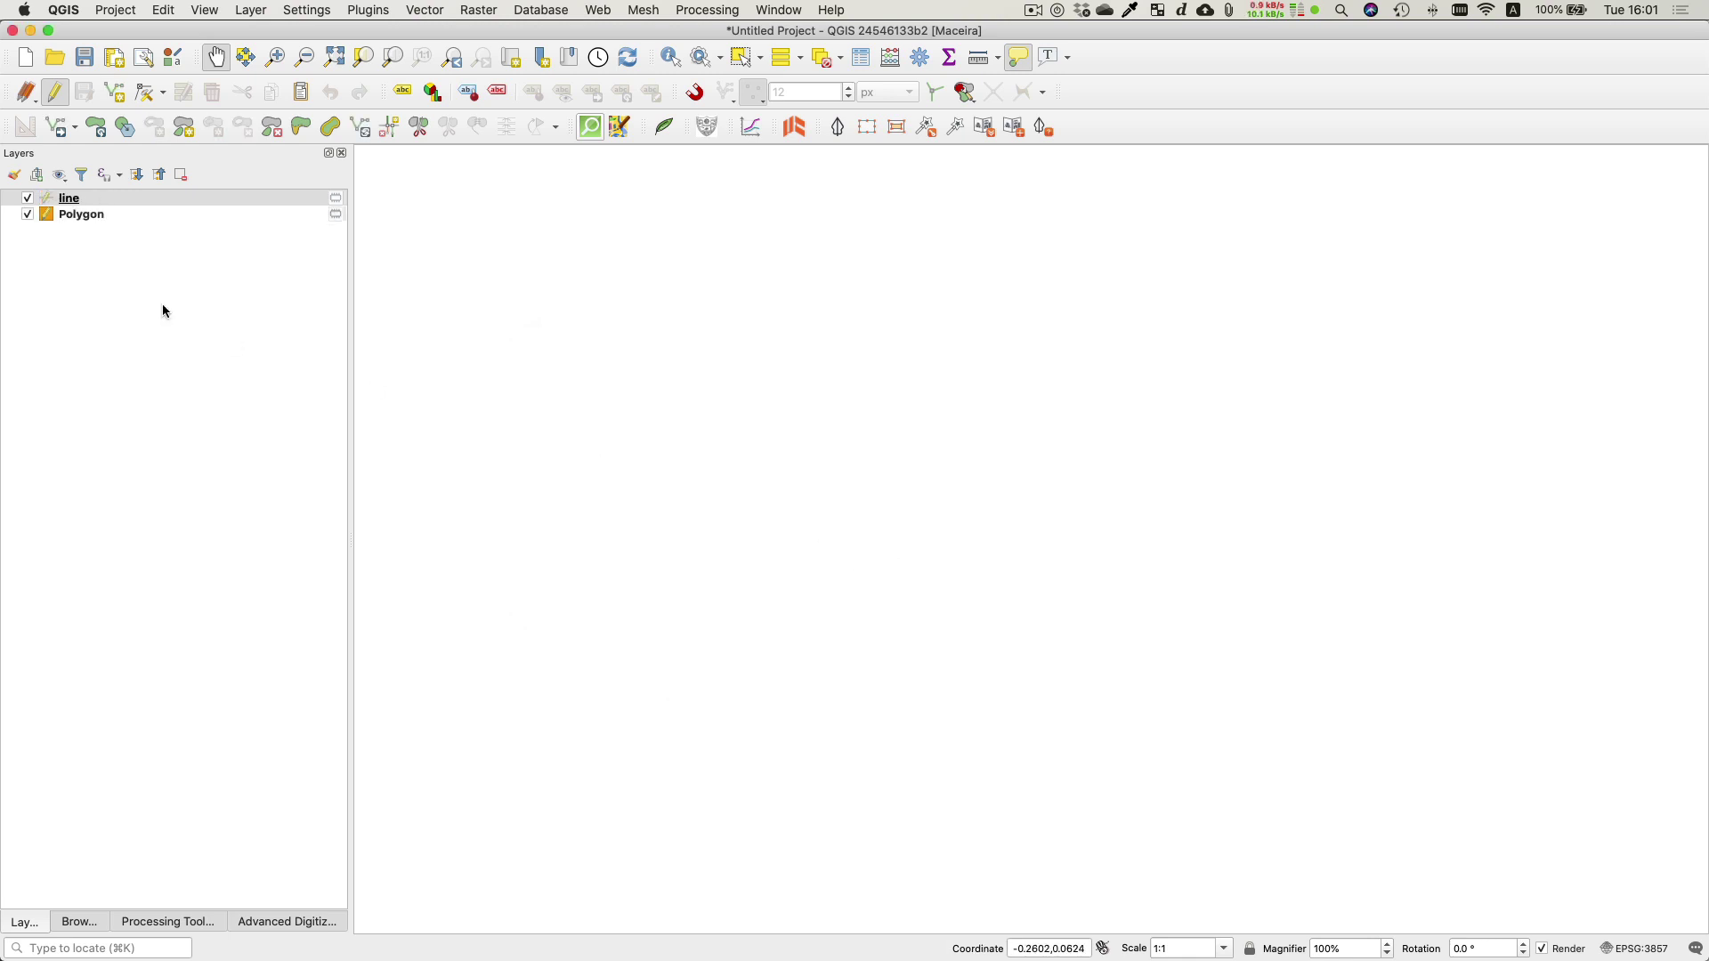
Create a scratch layer named 'Point' with Point geometry in project CRS EPSG:3857
click(251, 10)
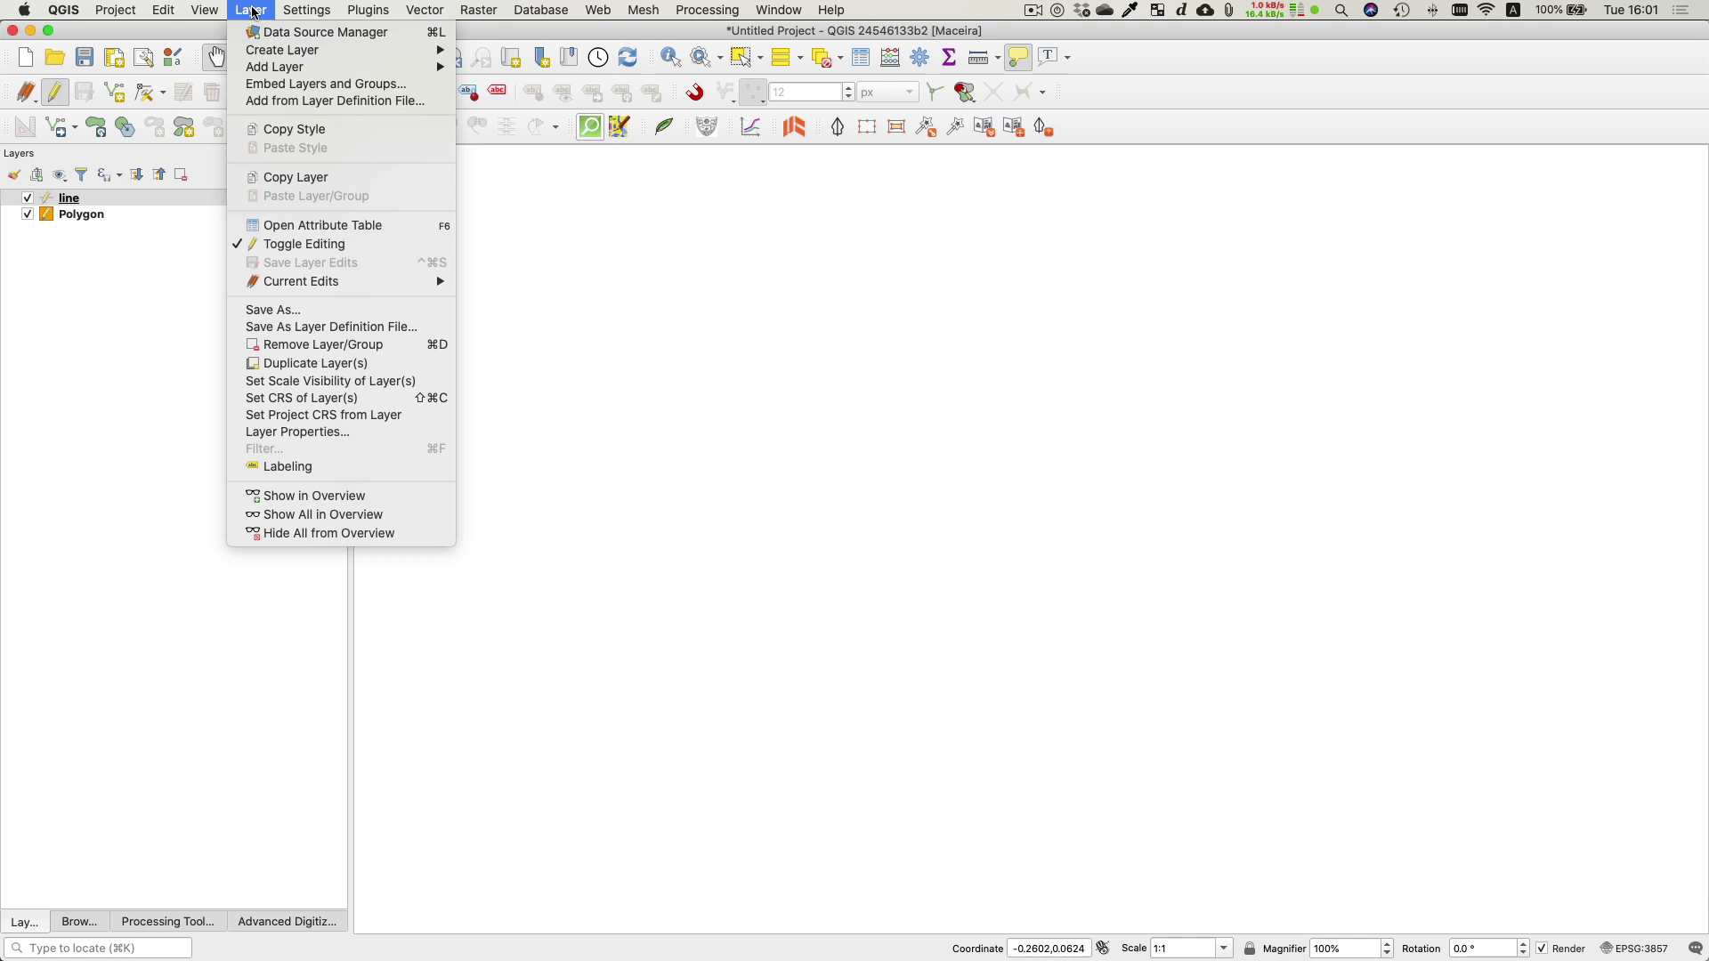
mouse_move(336, 58)
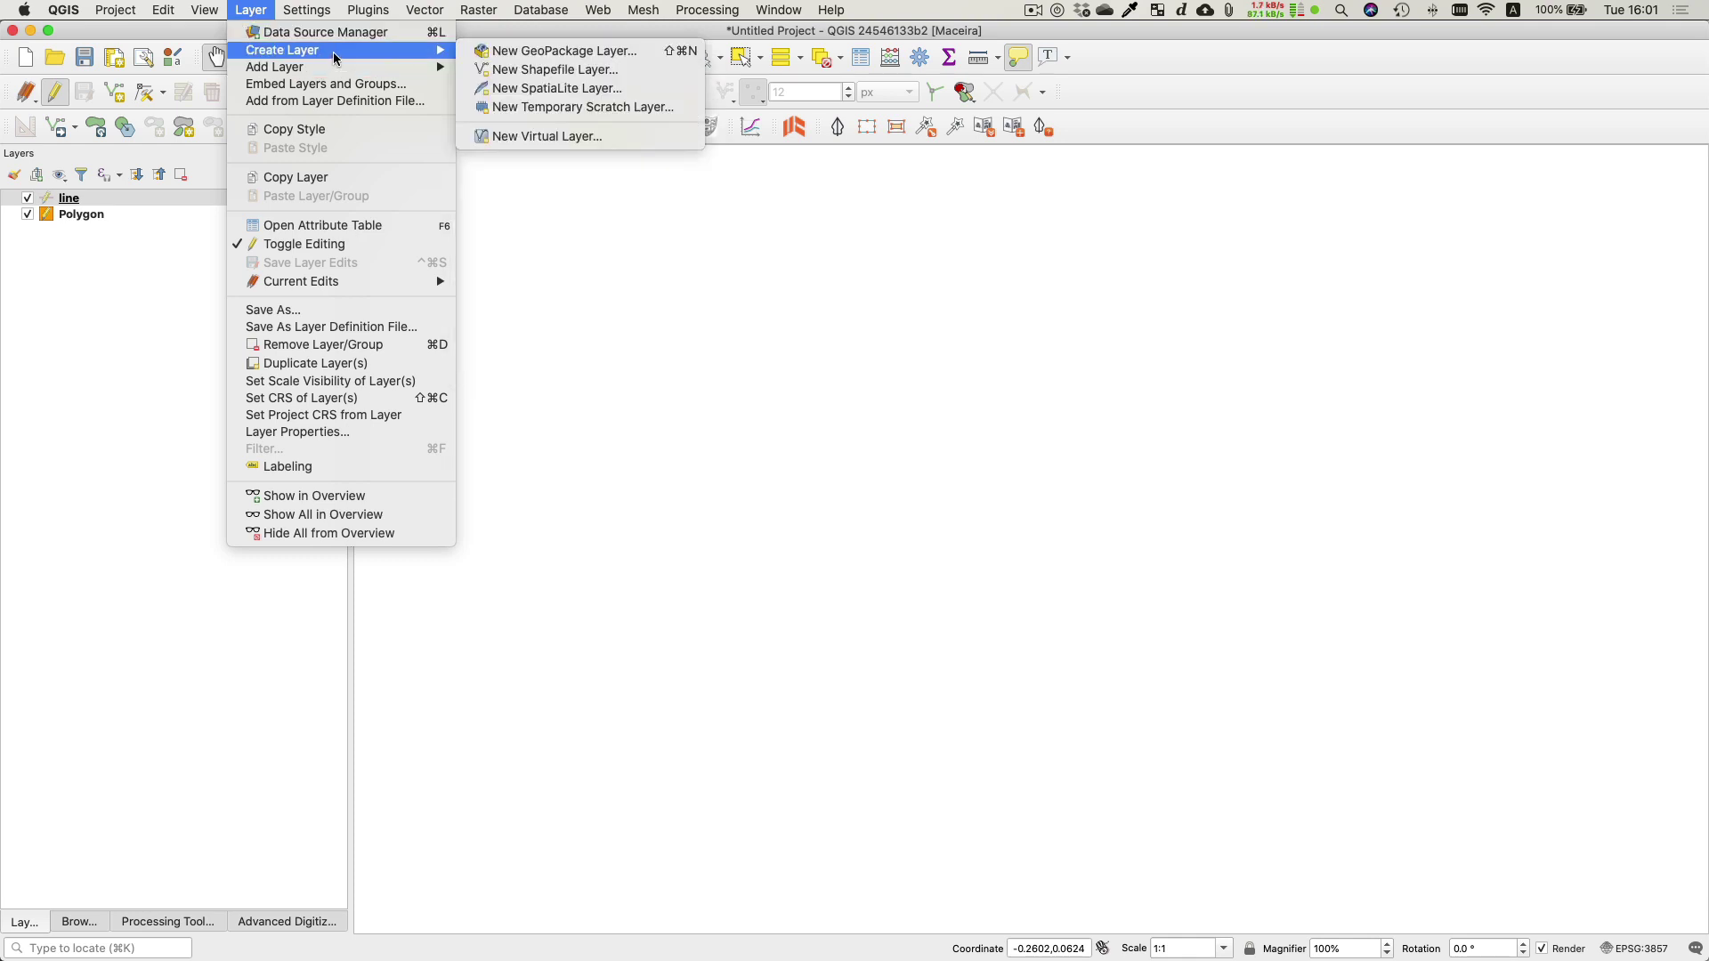
click(513, 108)
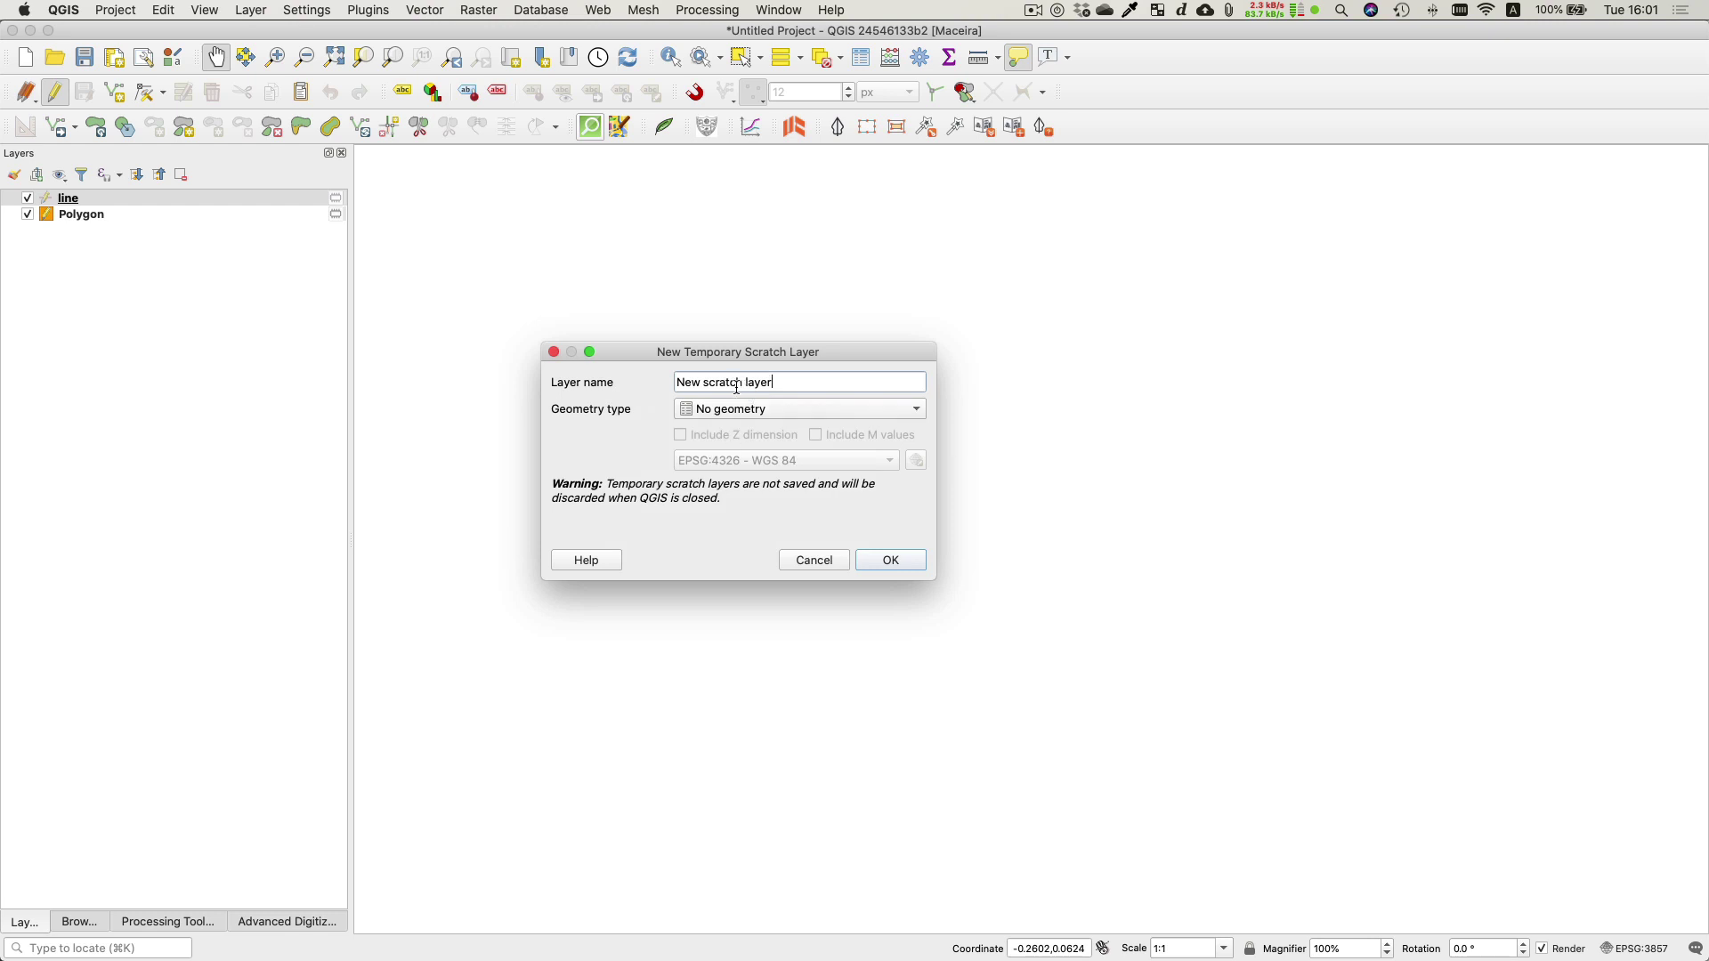
click(738, 386)
double_click(738, 386)
click(738, 386)
double_click(737, 386)
triple_click(737, 386)
text(Point)
click(716, 418)
click(717, 424)
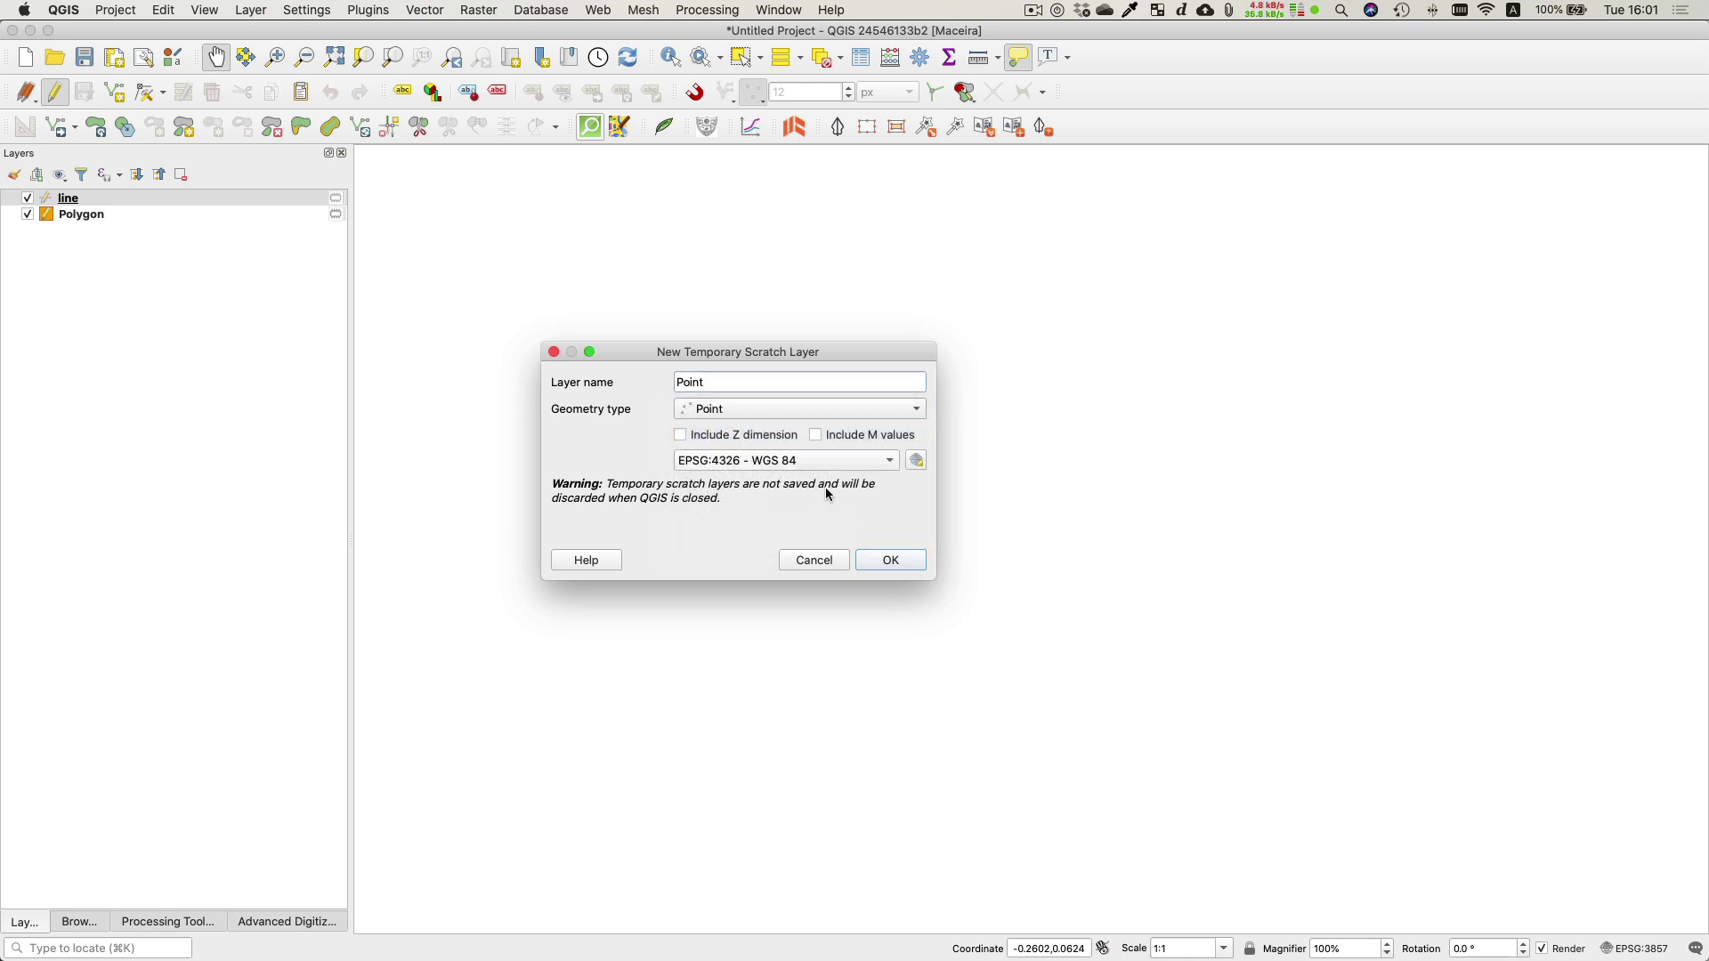
click(792, 464)
click(774, 482)
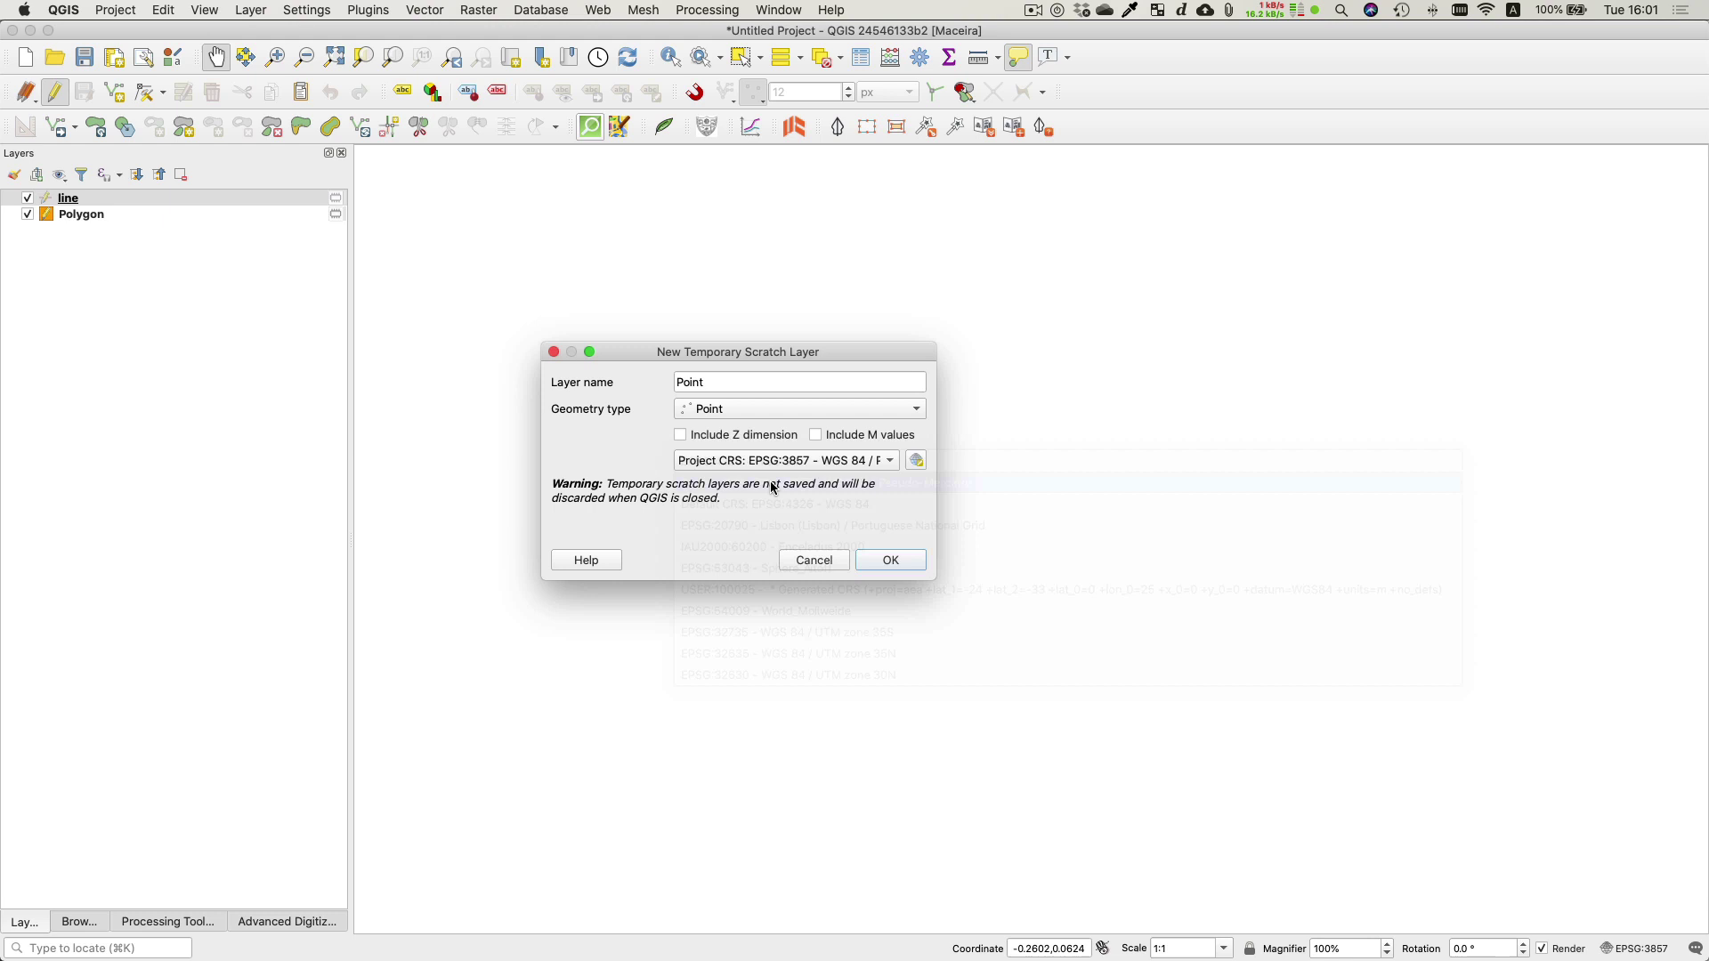
click(890, 560)
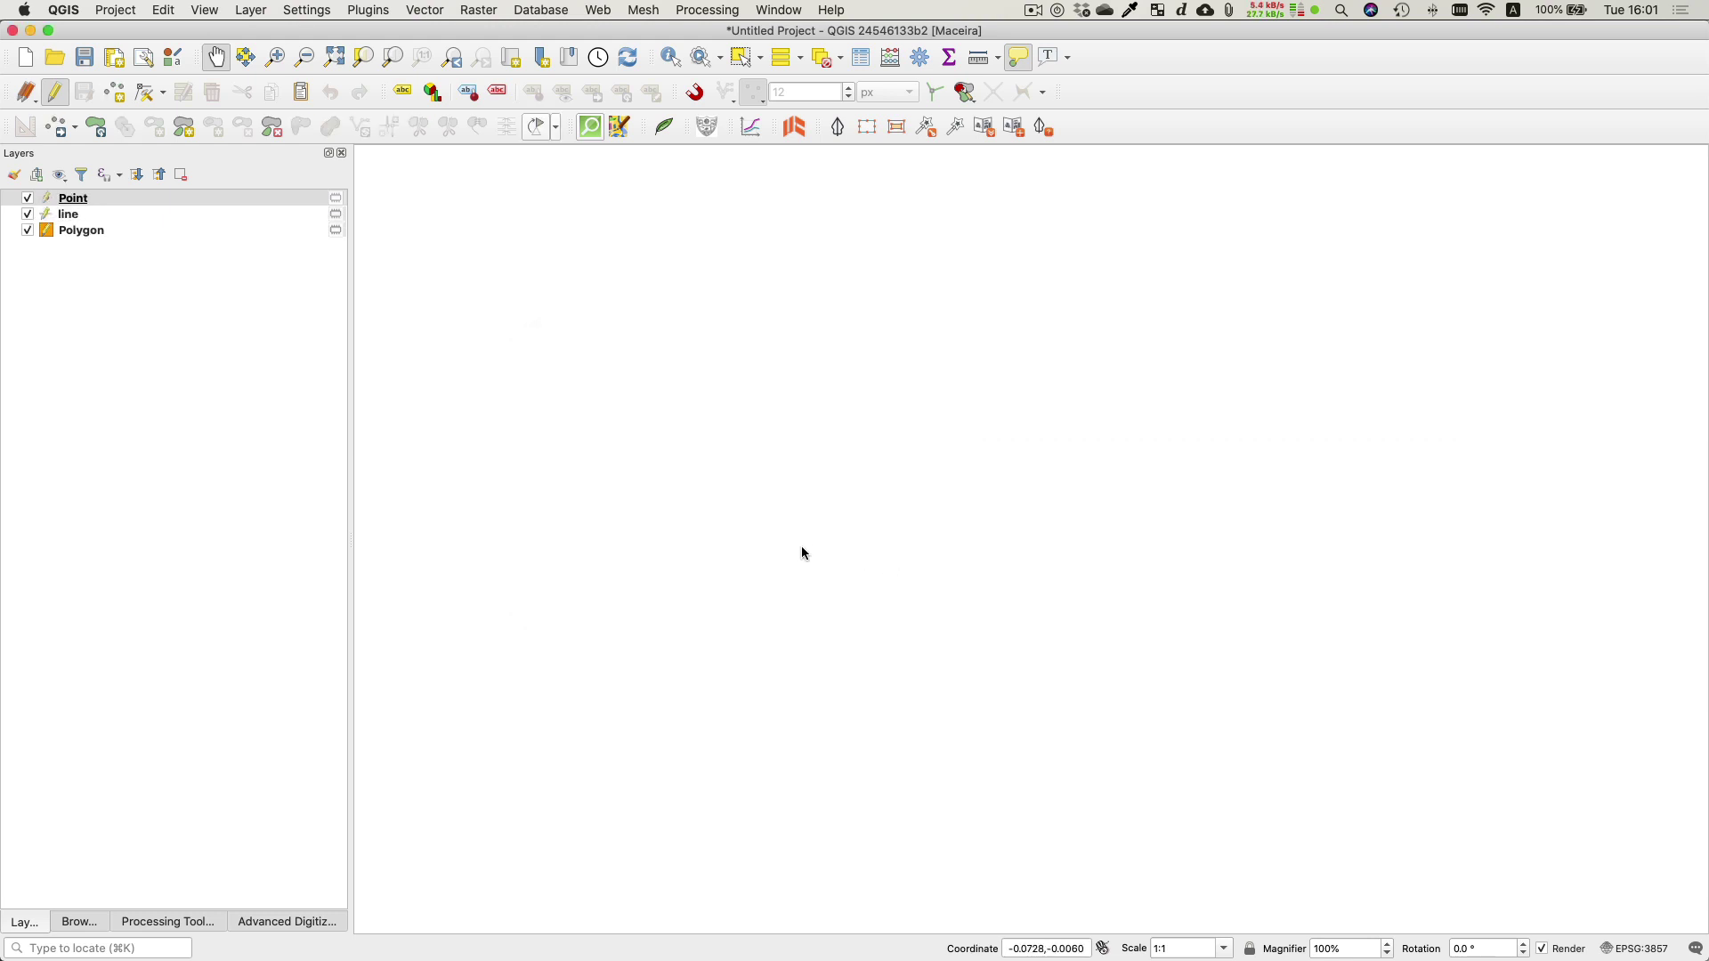
Start adding point features with Advanced Digitizing, entering x 0 and y 0 and locking y
click(286, 922)
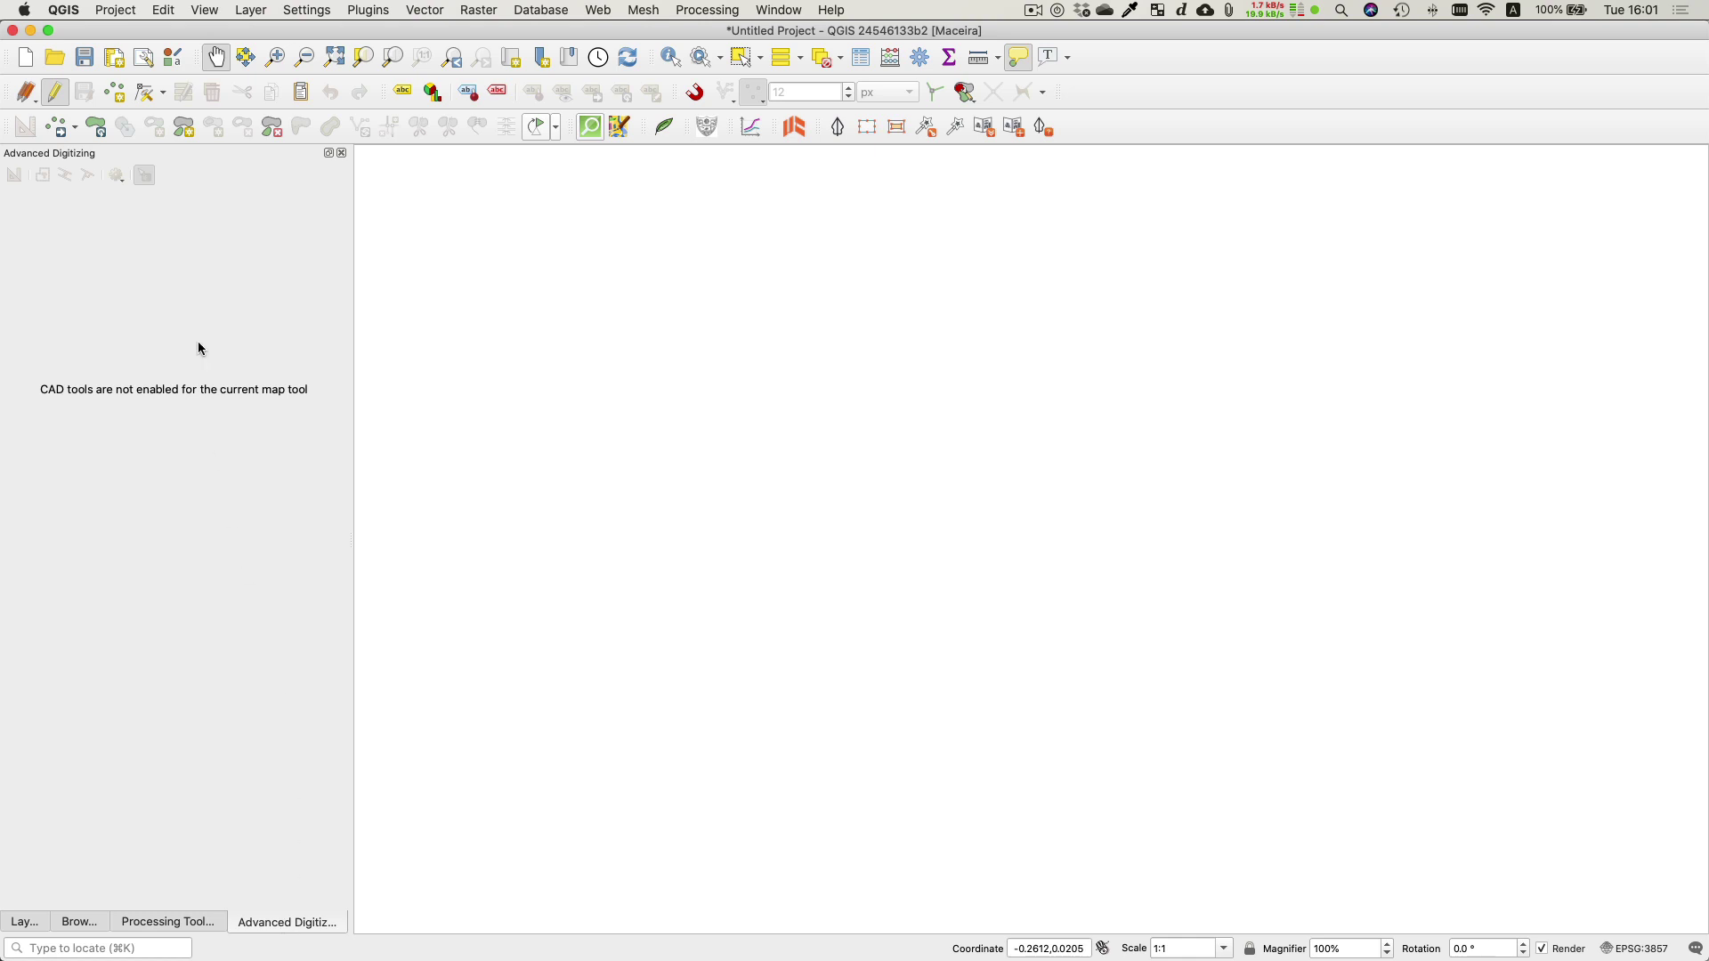
click(116, 92)
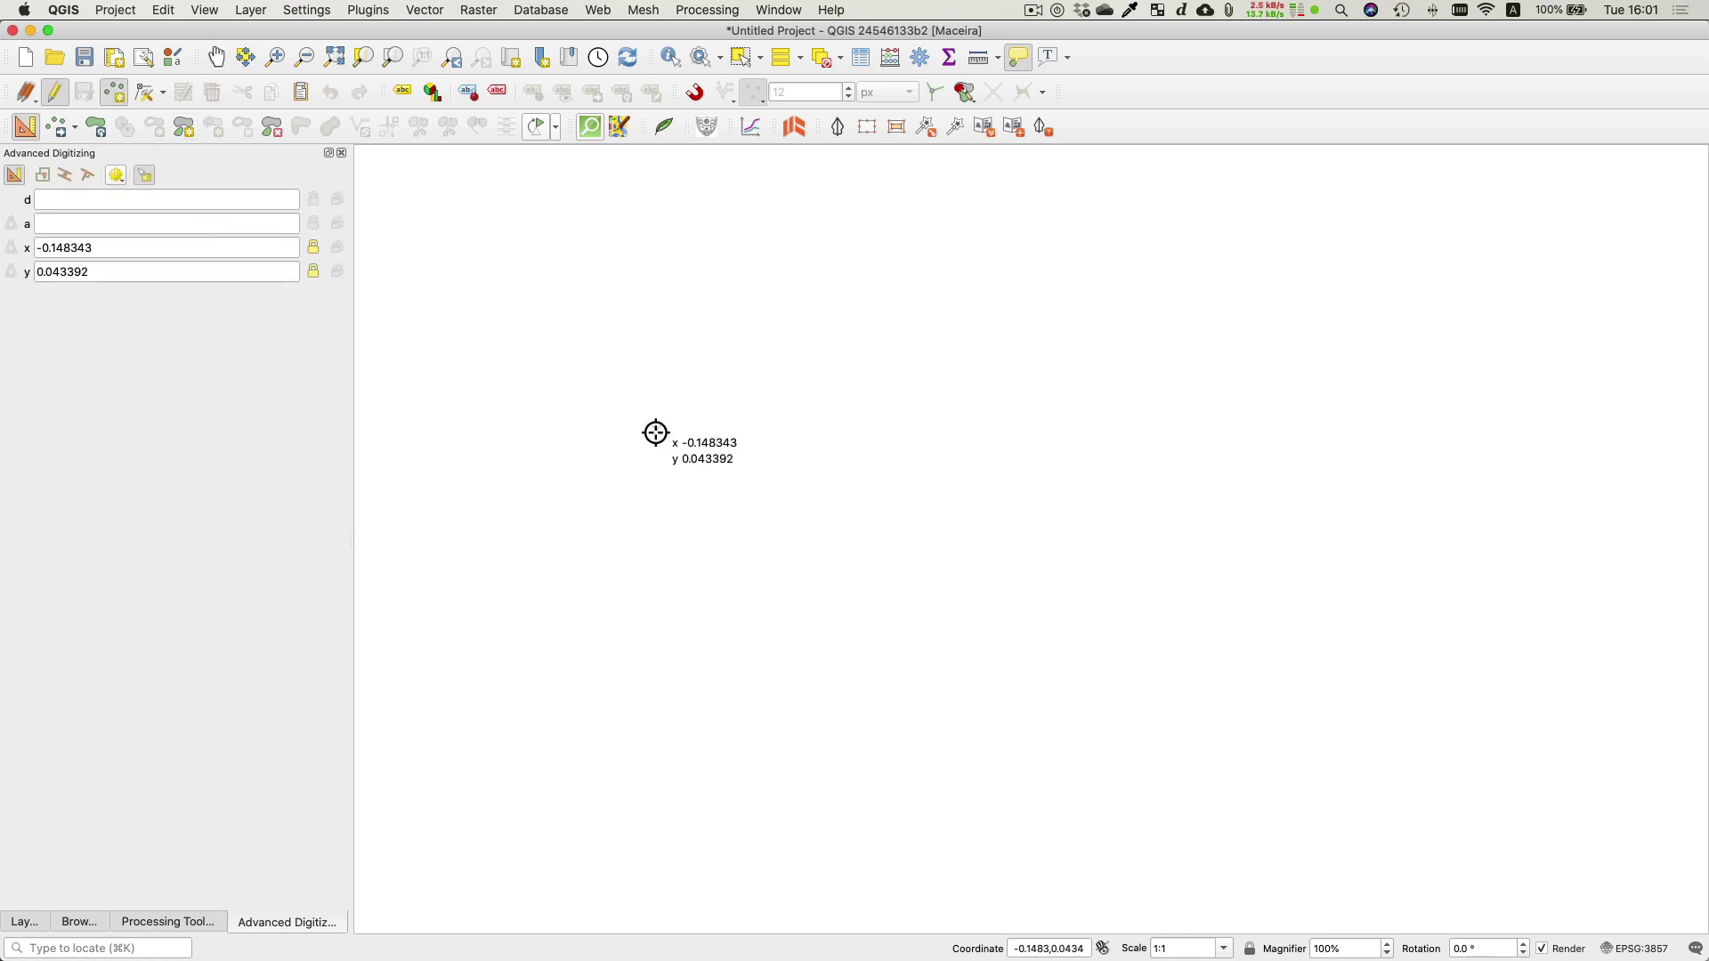
click(112, 274)
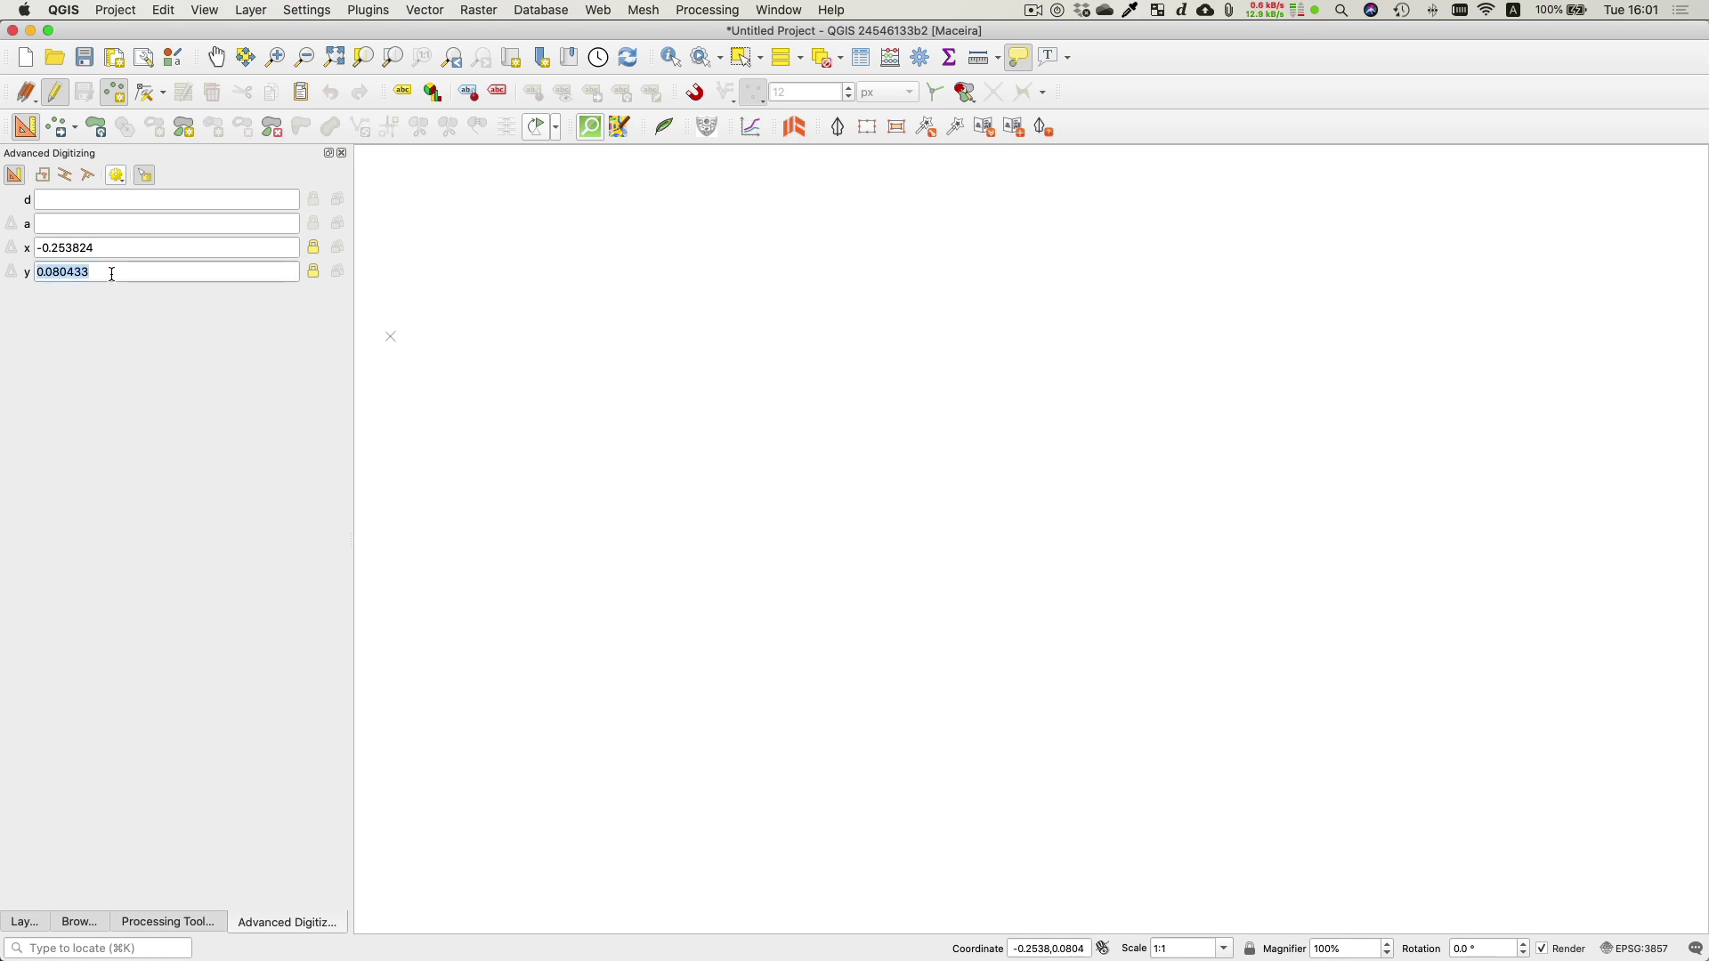
text(0)
click(103, 247)
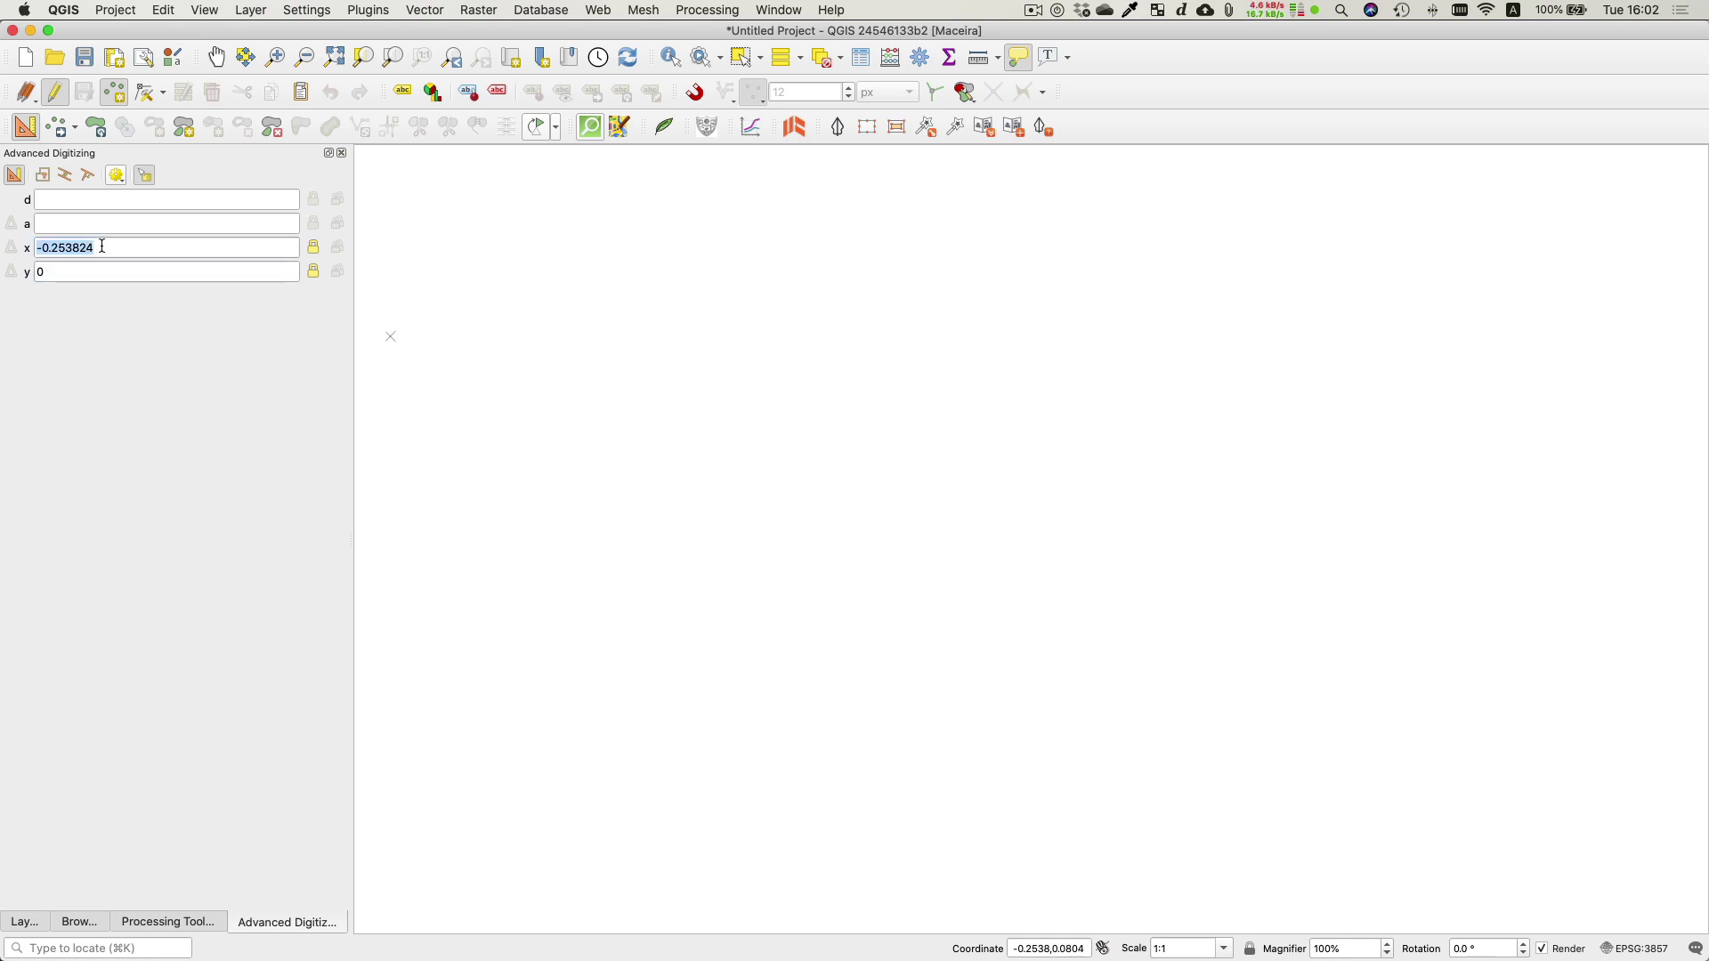
text(0)
click(315, 273)
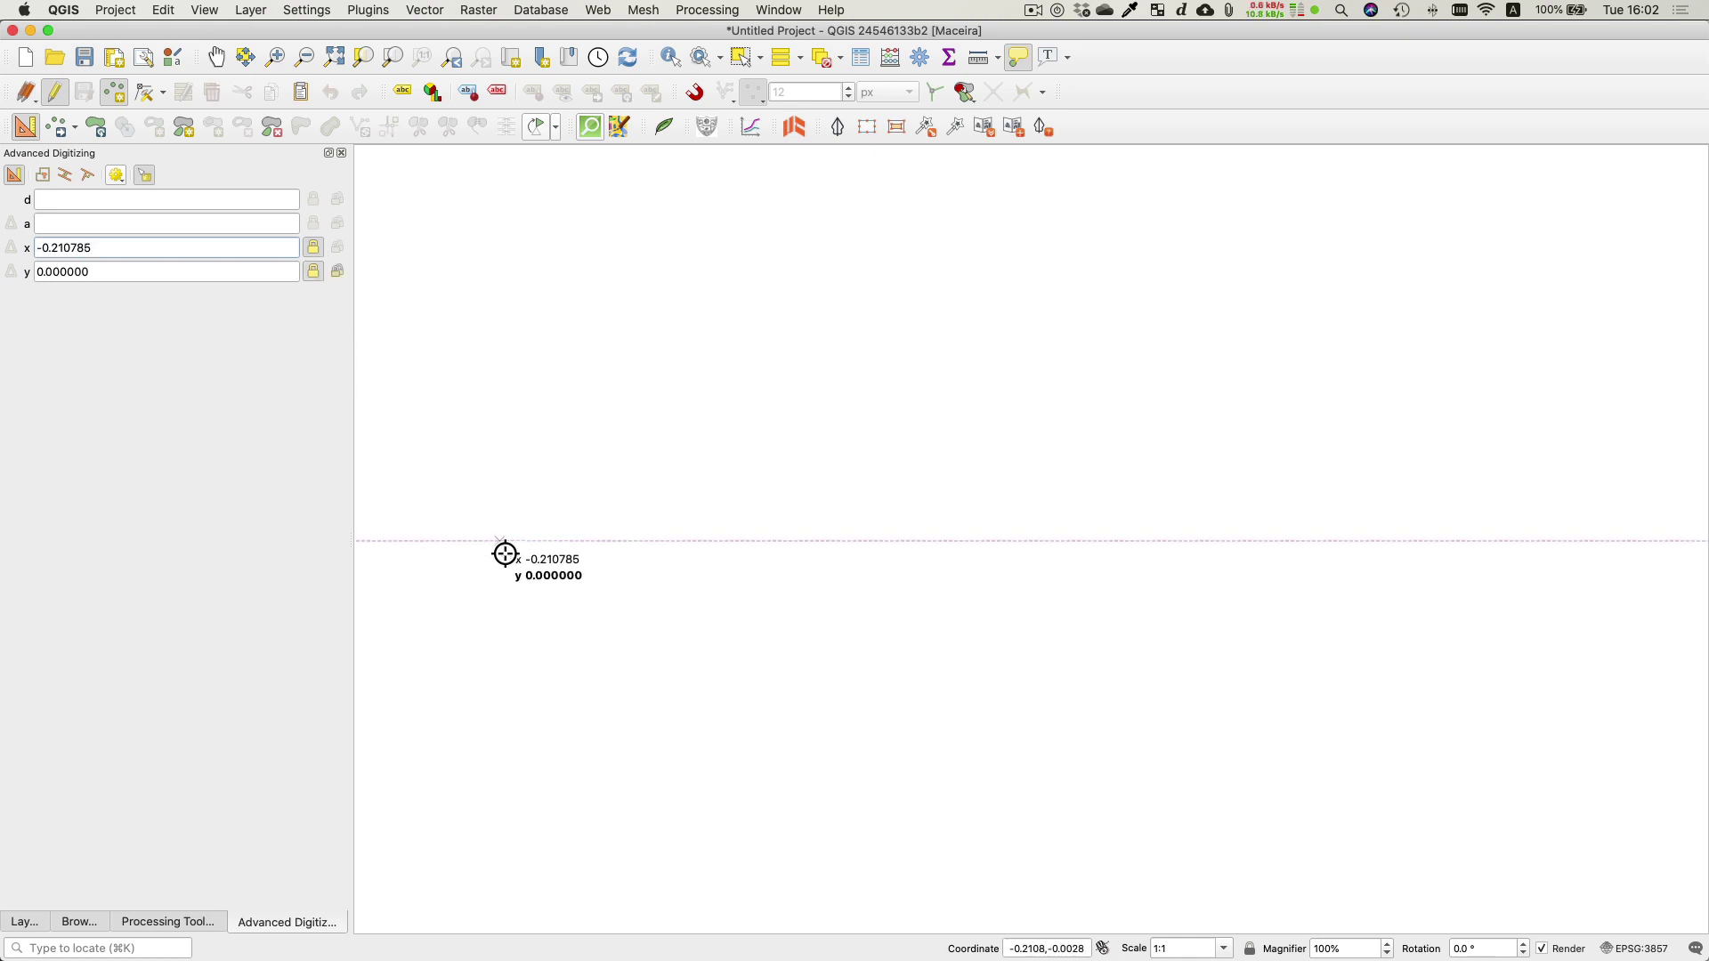
Recentre the map on 0,0, lock x at 0, and place the point at the origin
click(1034, 947)
key(BackSpace)
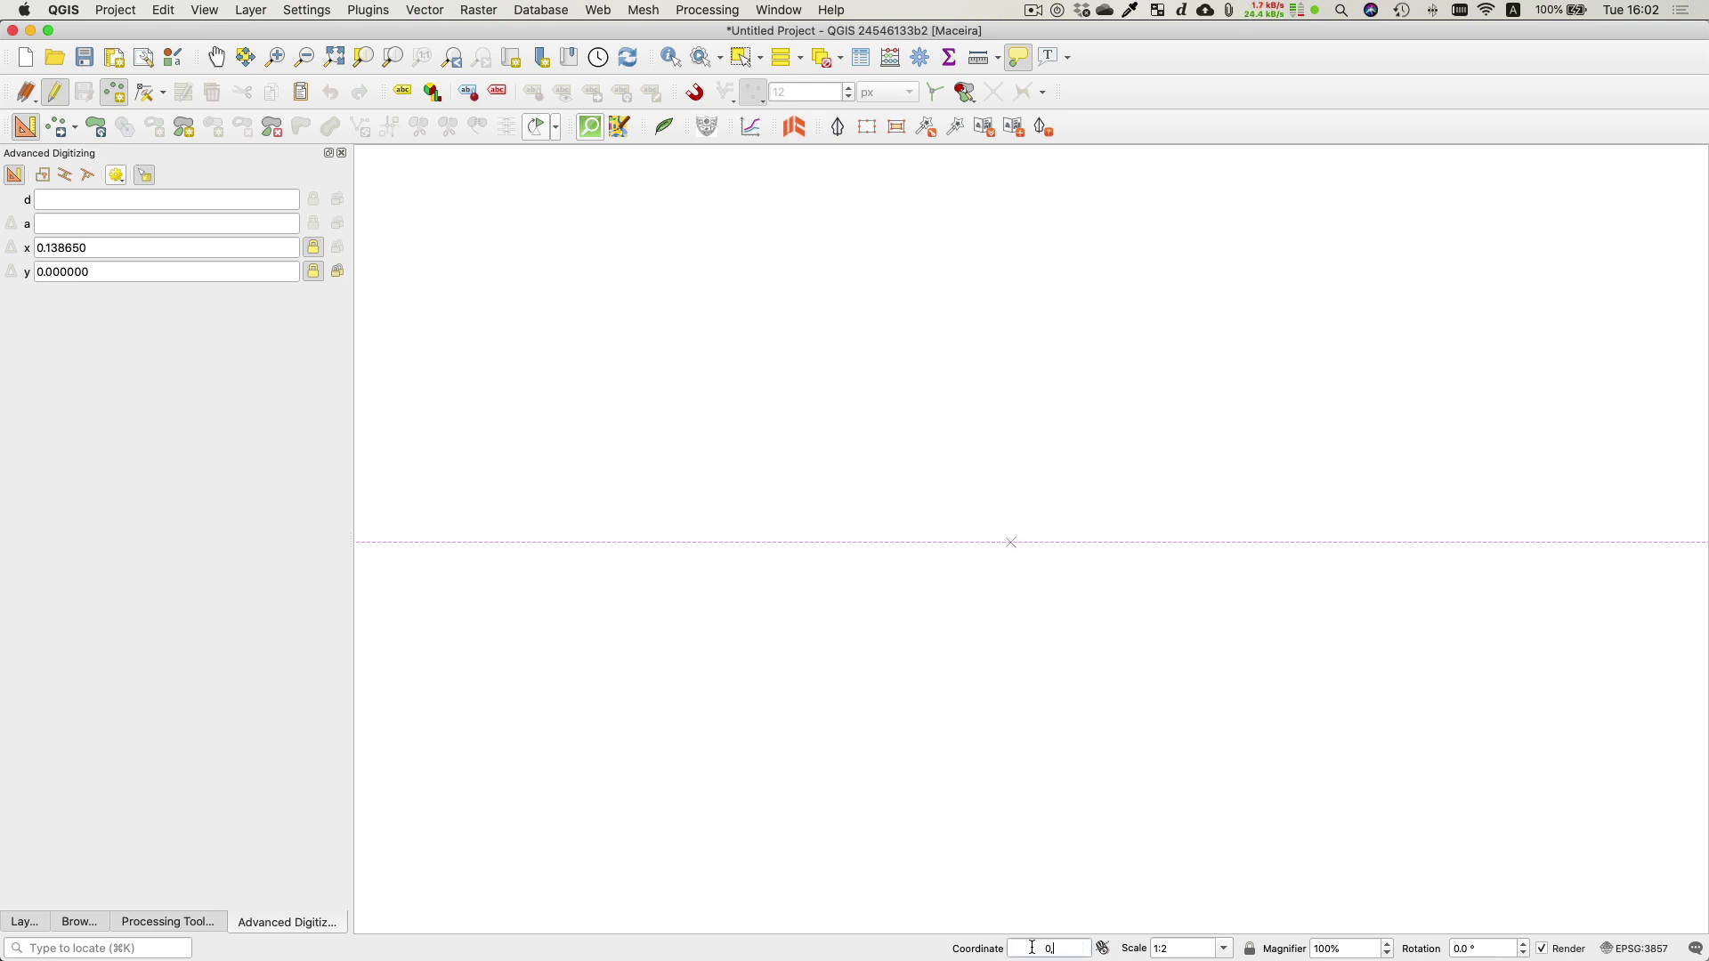
text(0,0)
key(Return)
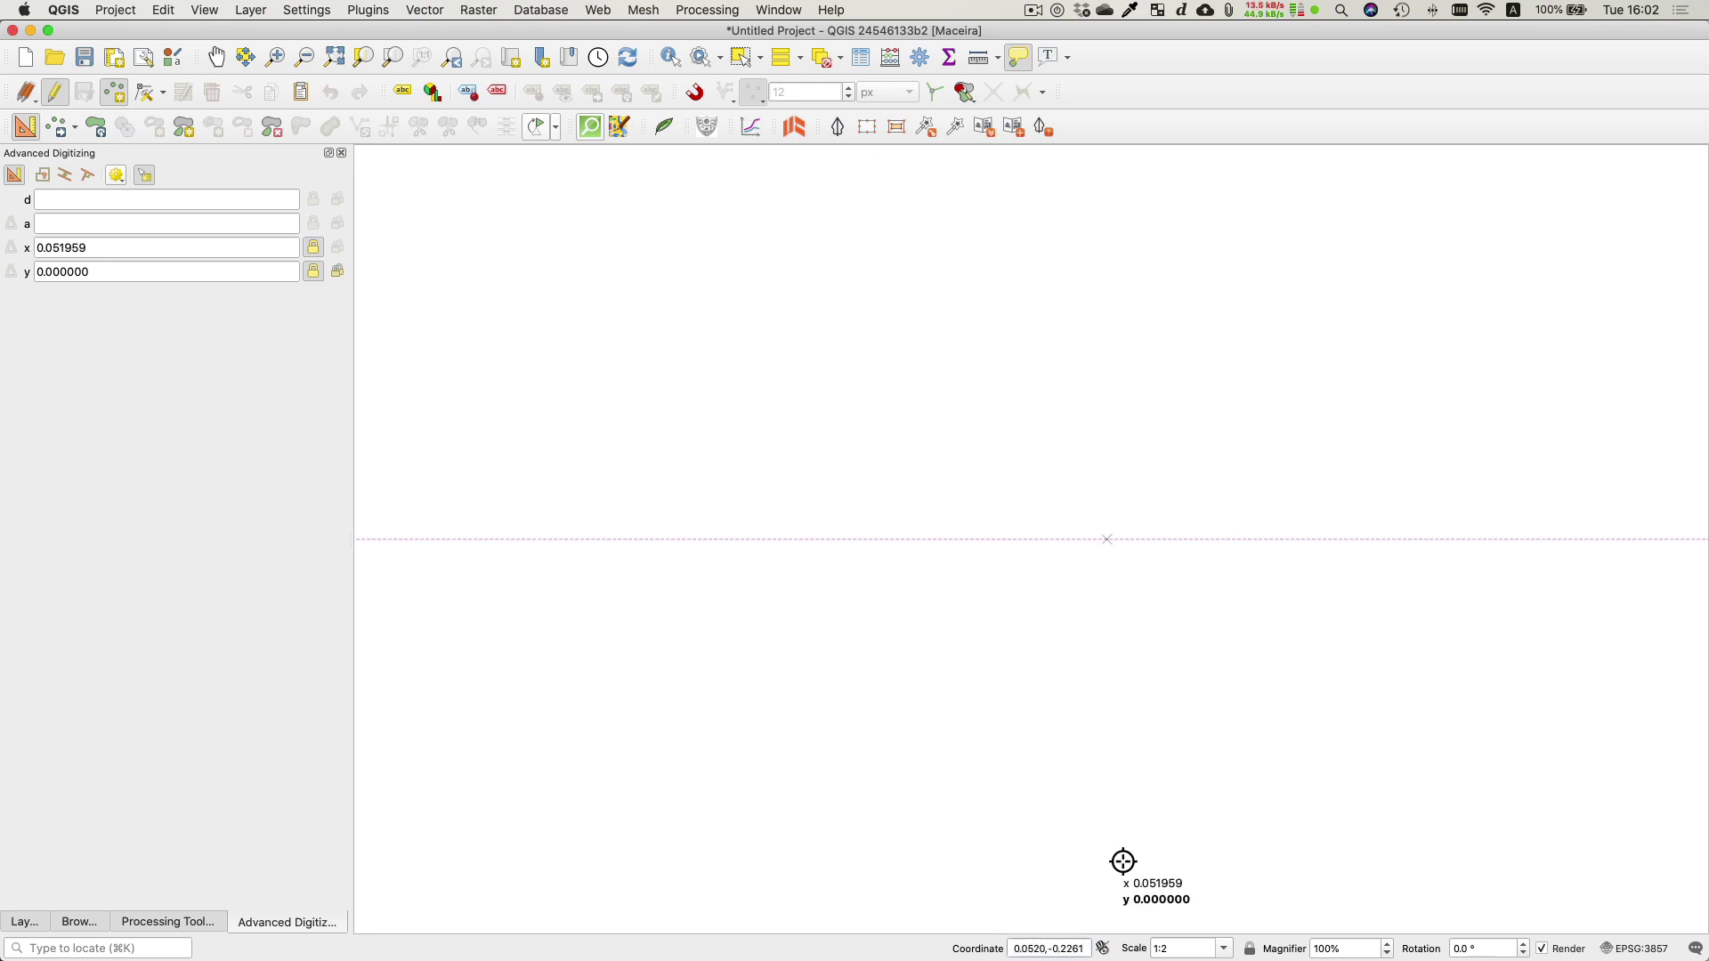
click(134, 247)
text(0)
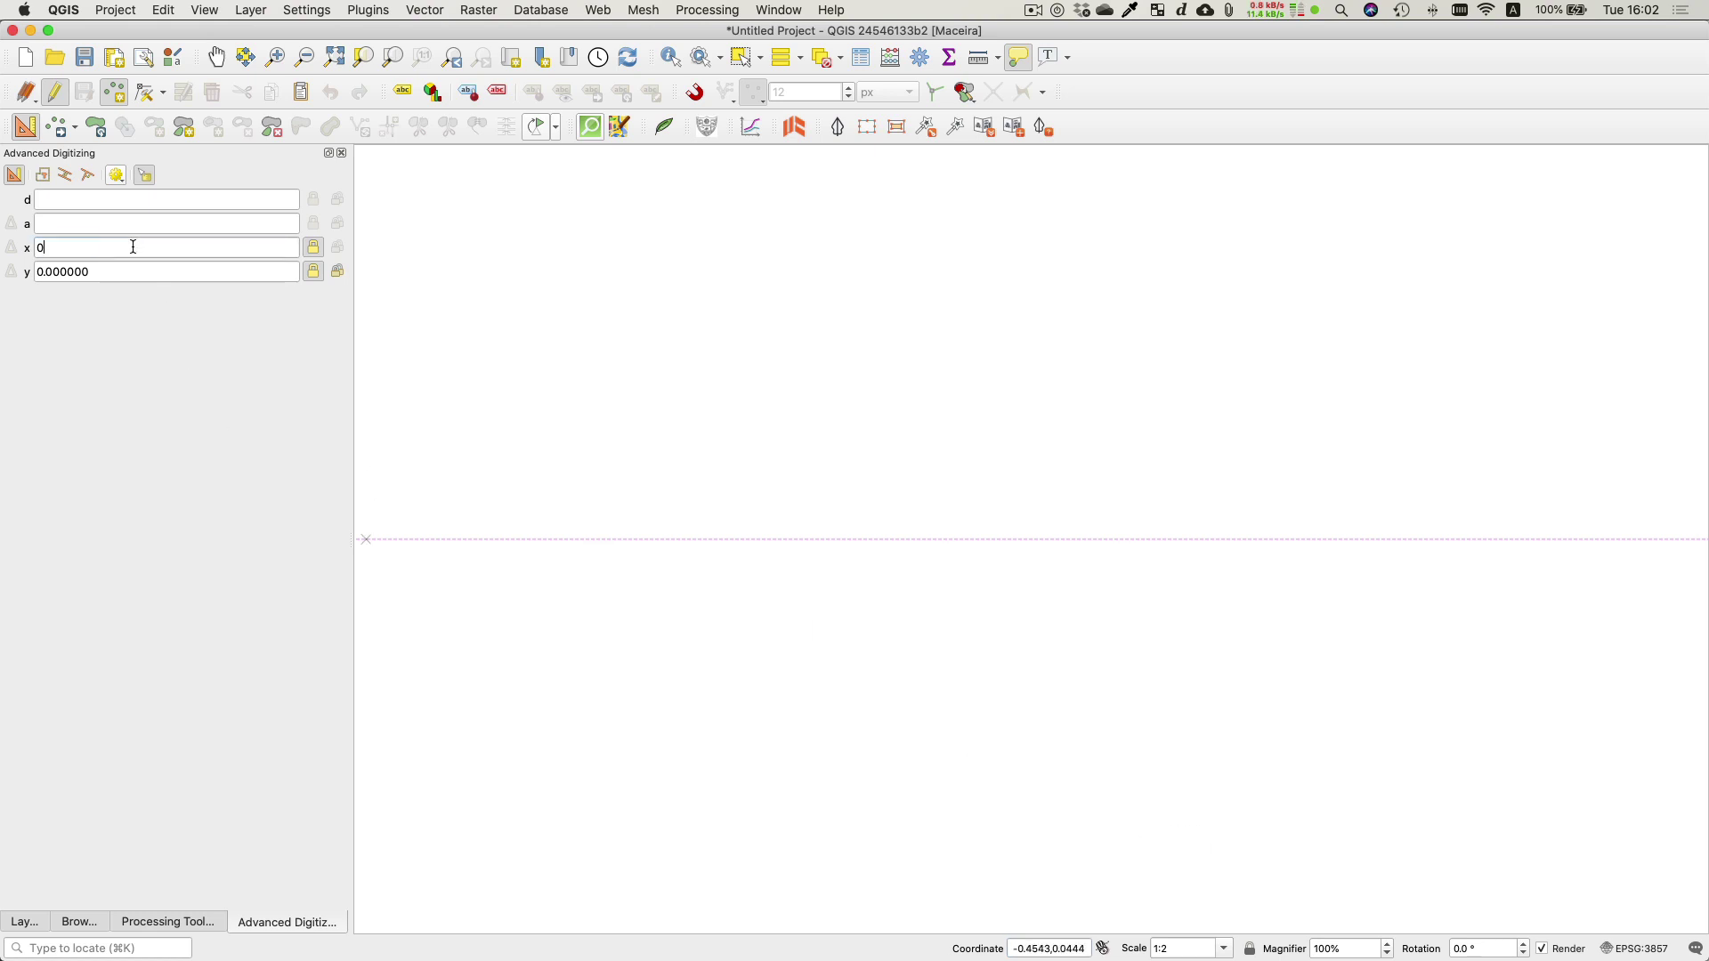
click(318, 251)
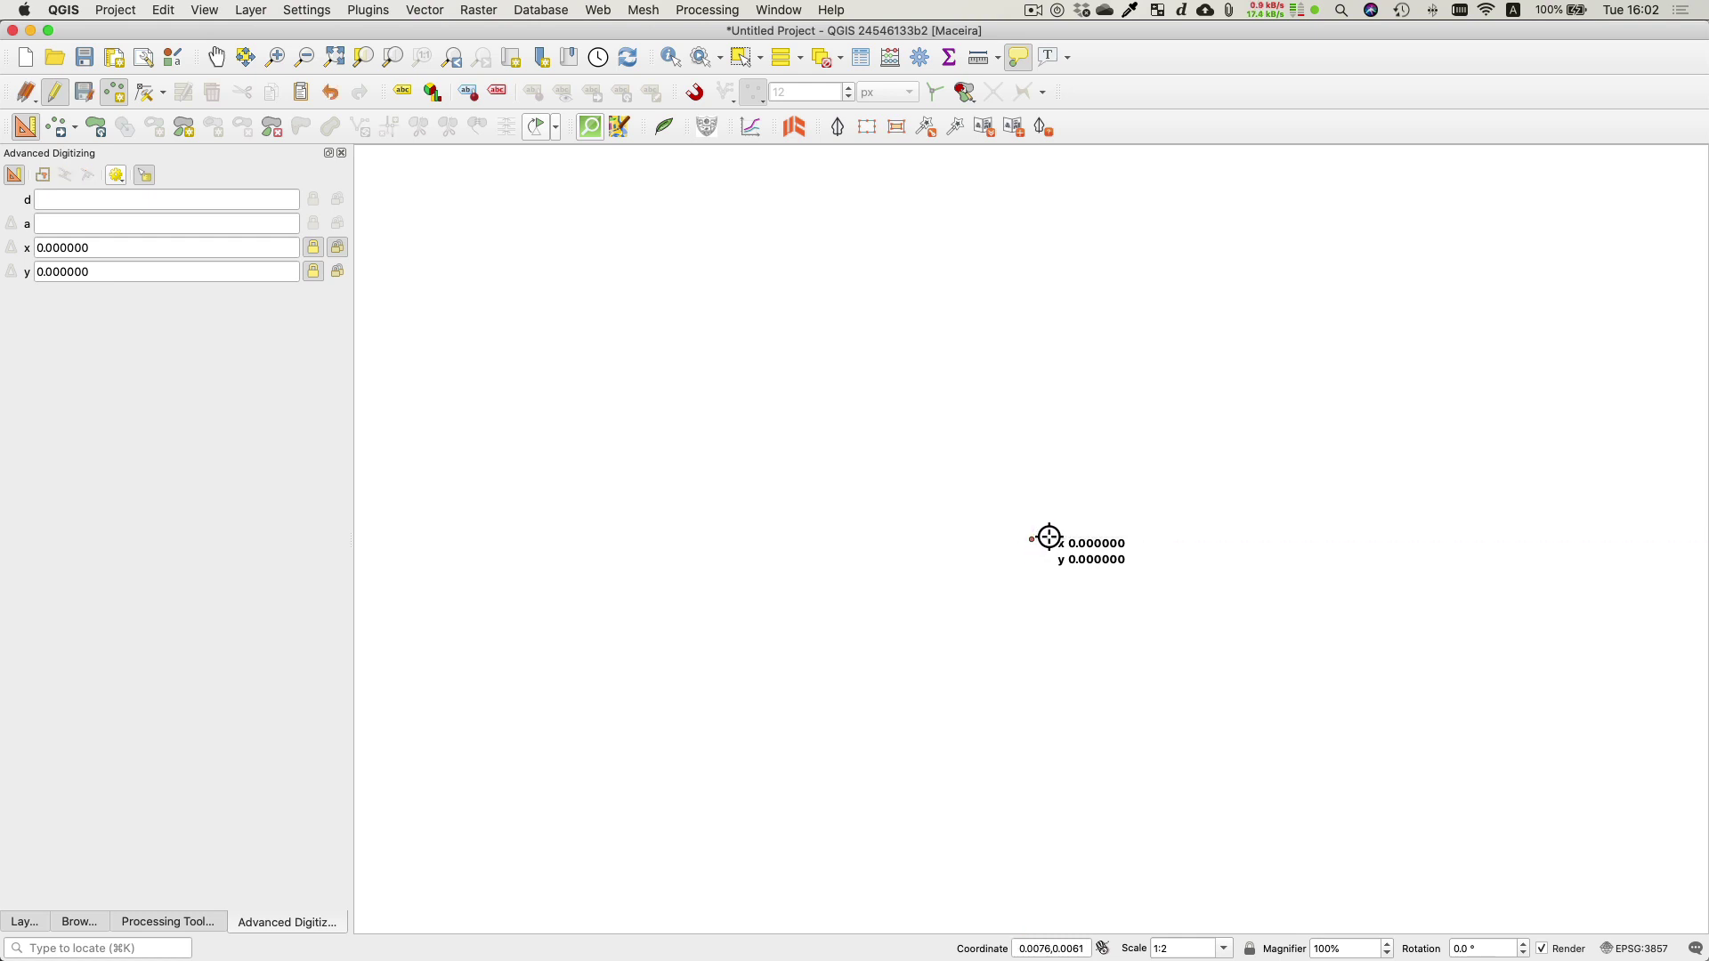
click(1025, 527)
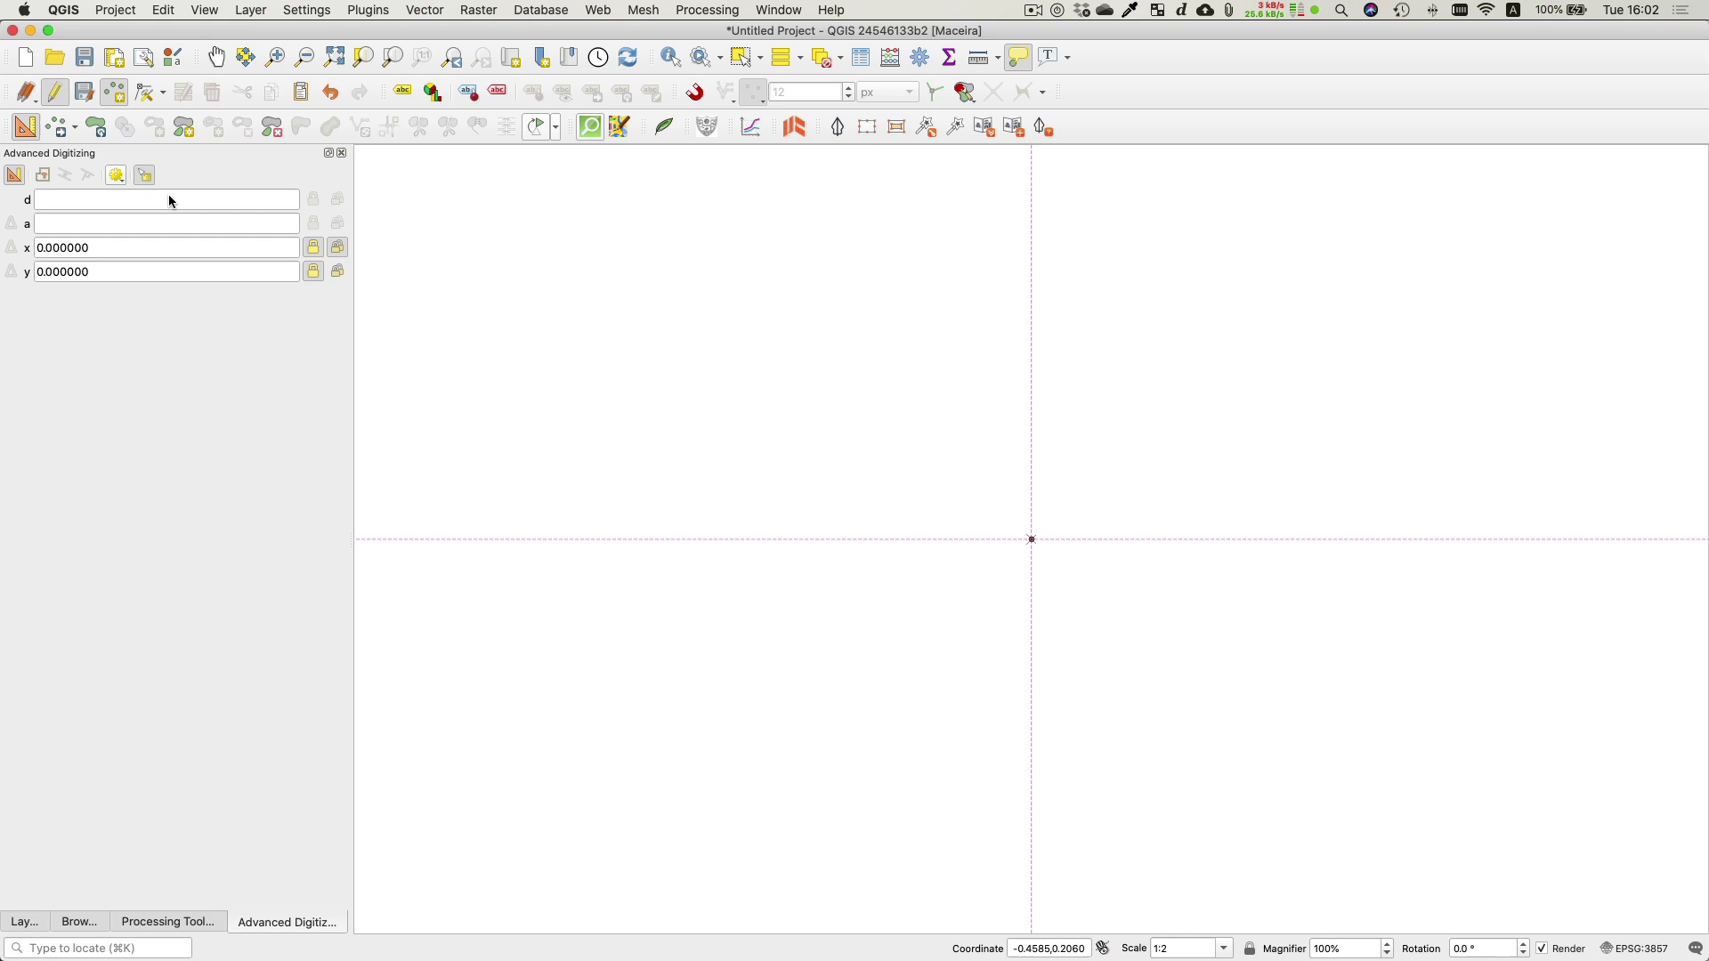
click(27, 923)
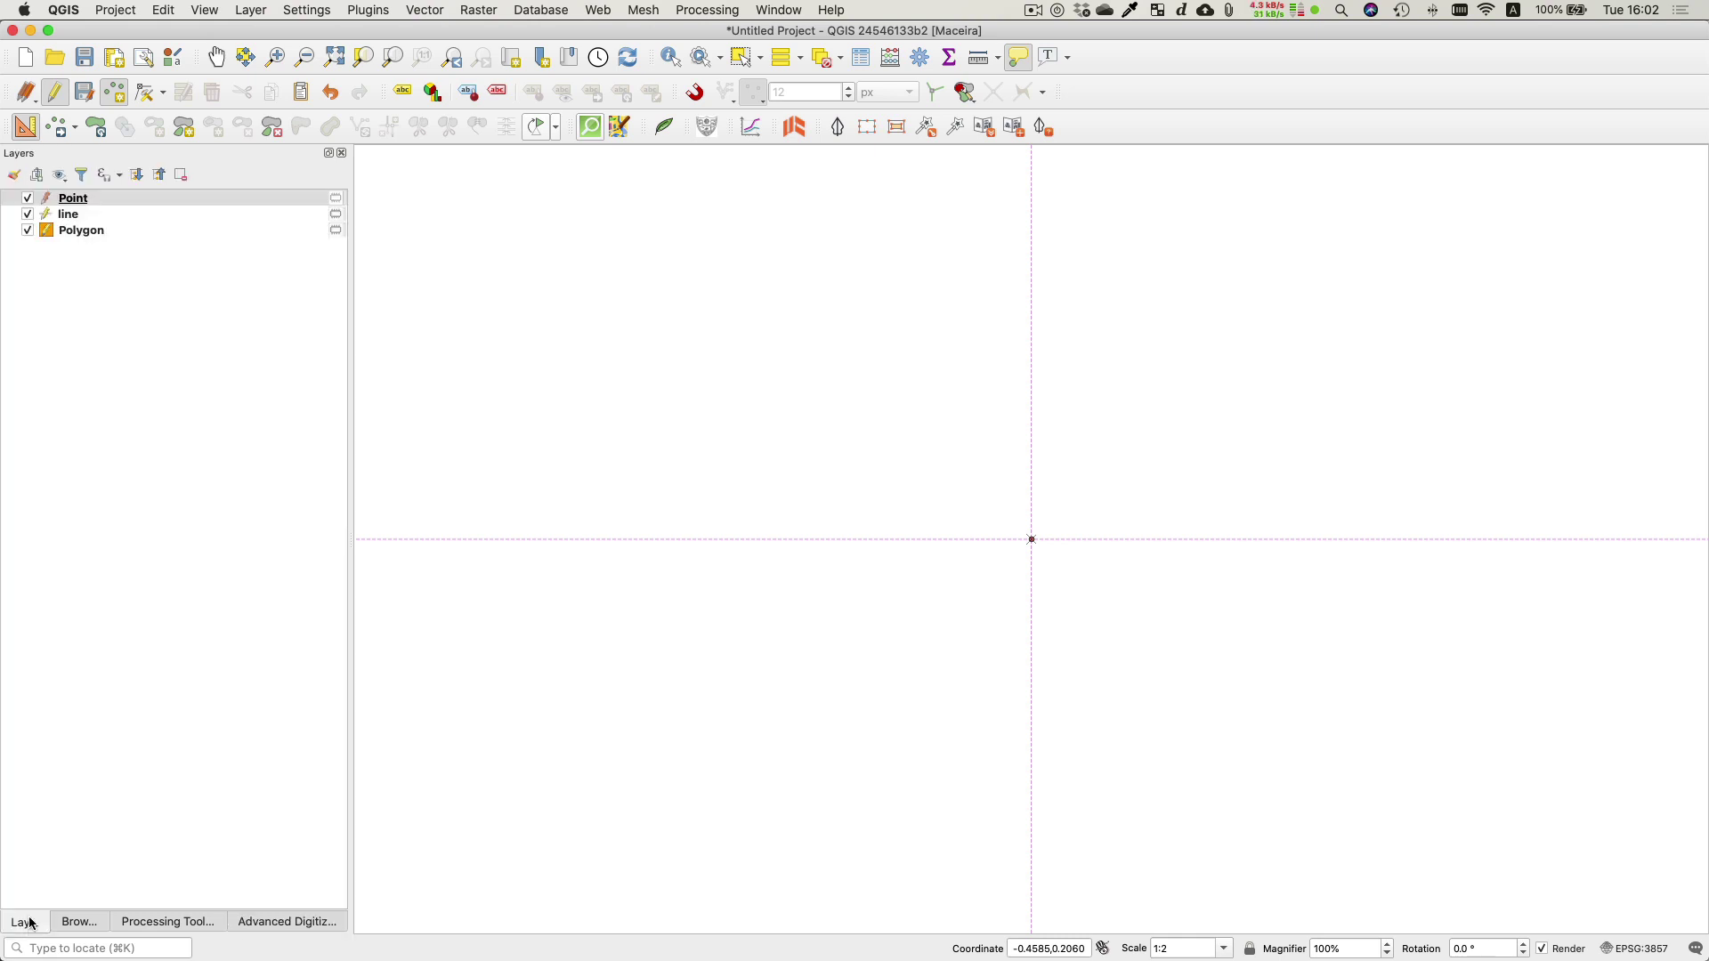
Select the Polygon layer, start a new polygon, and lock the segment length at 2
click(72, 233)
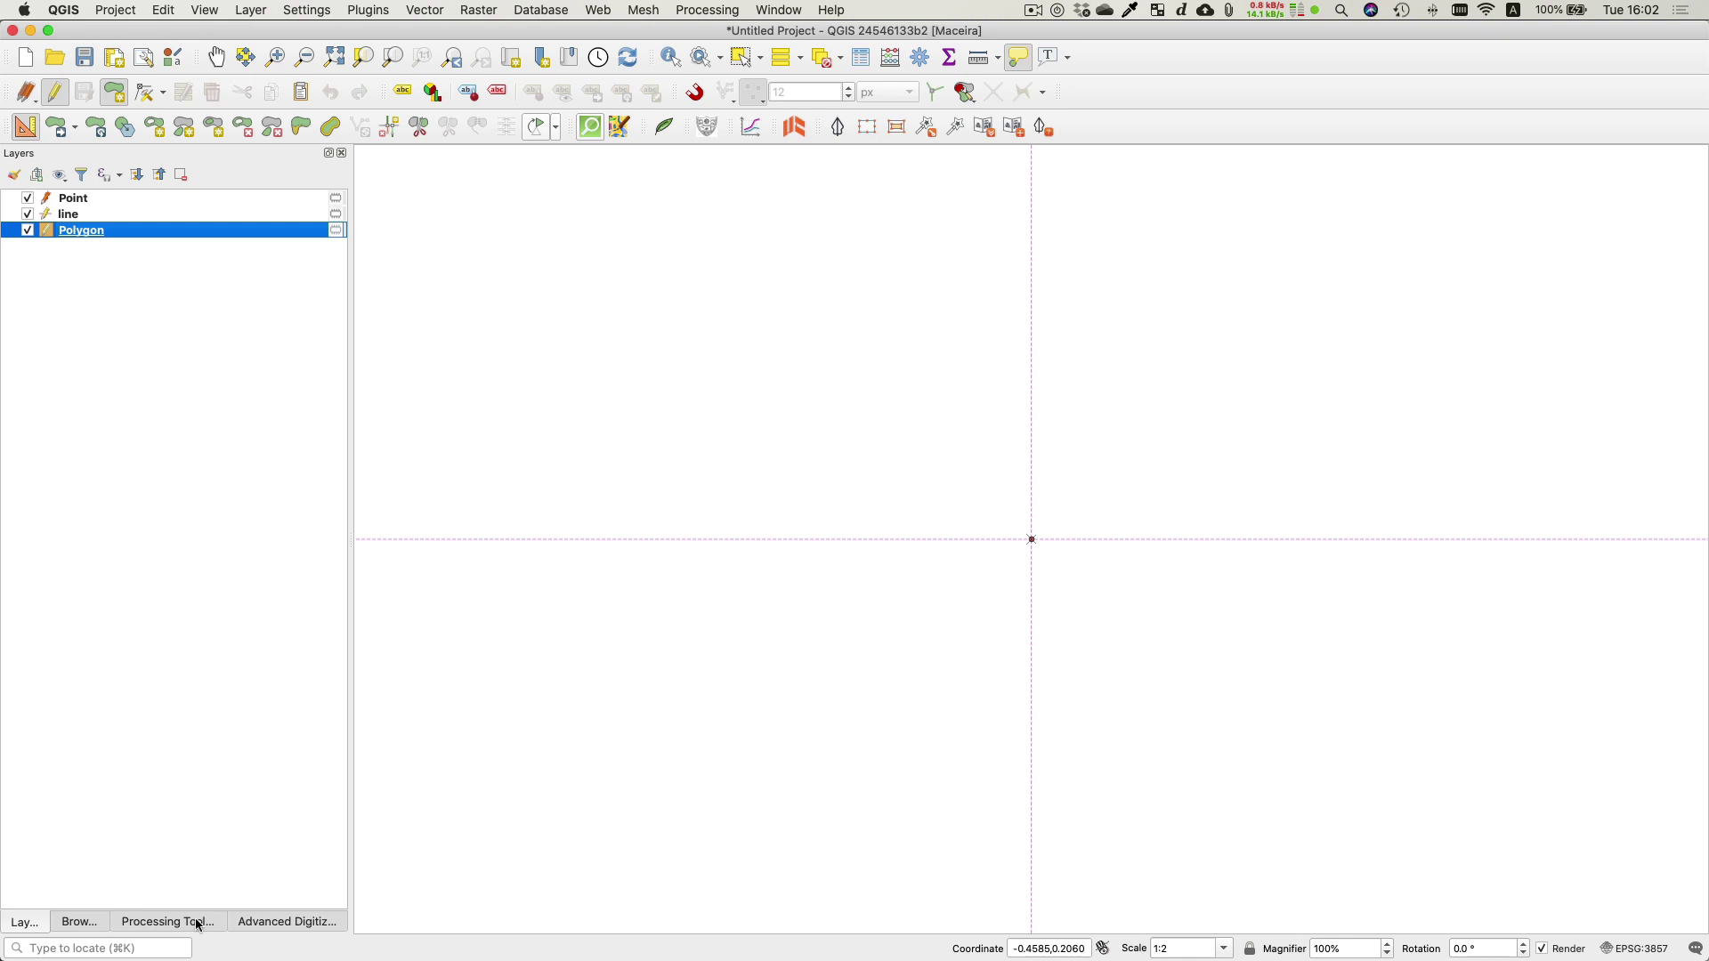
click(290, 923)
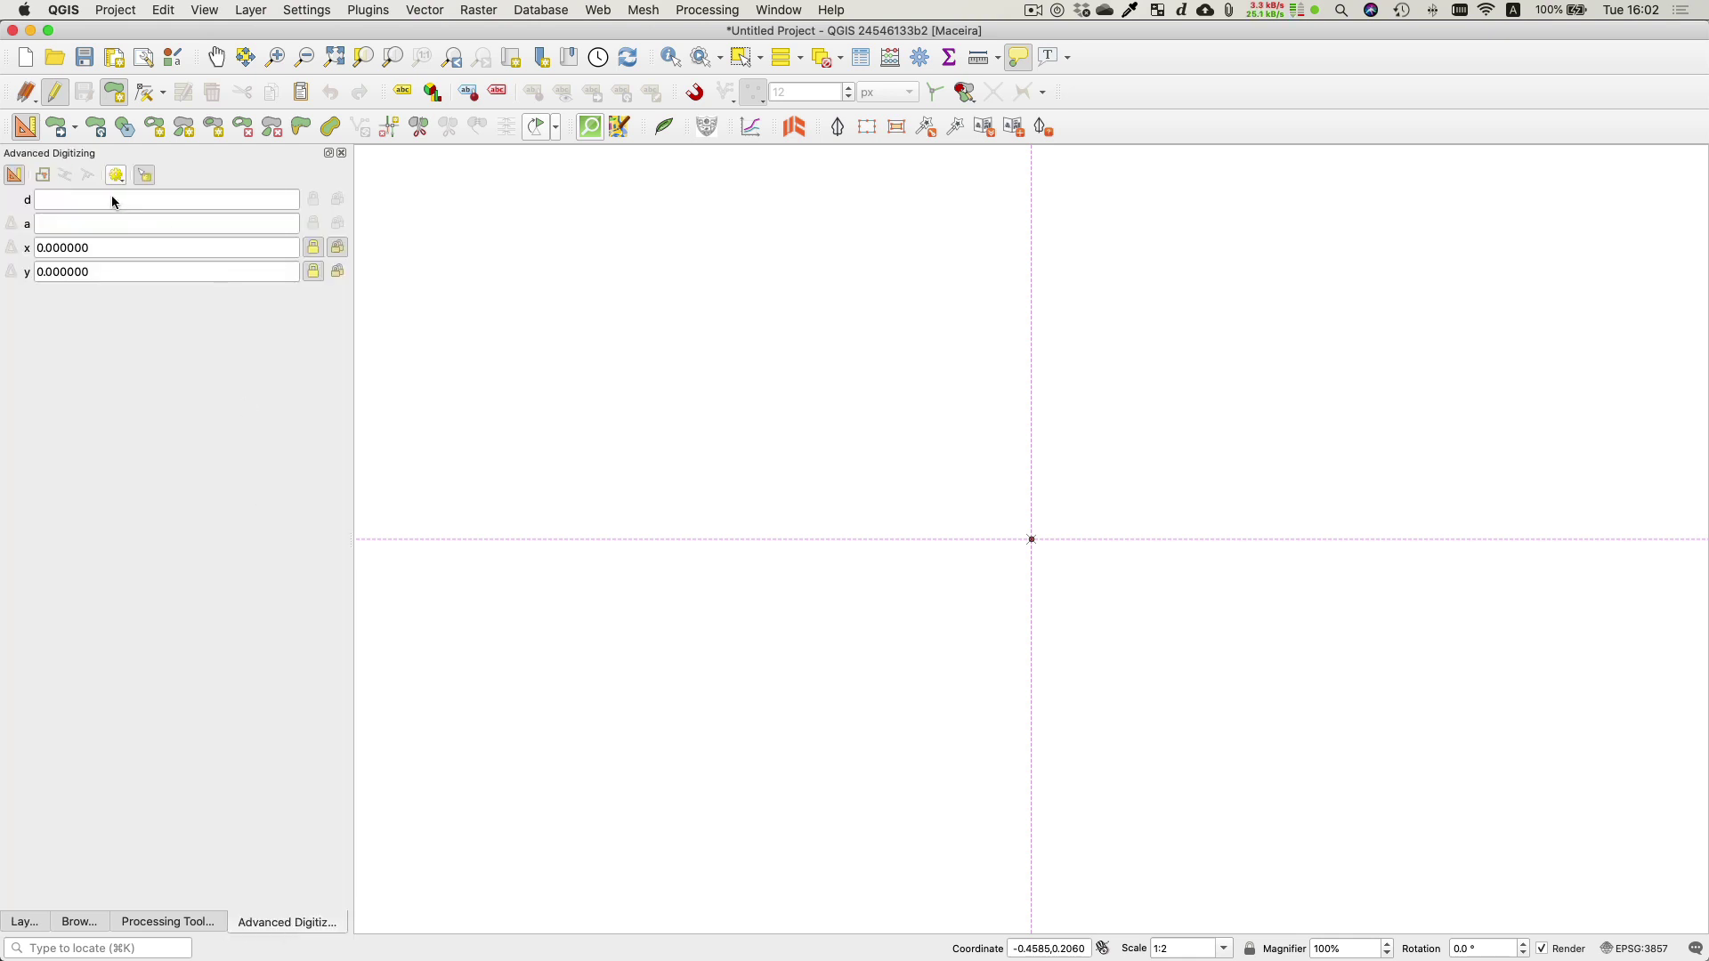
click(115, 93)
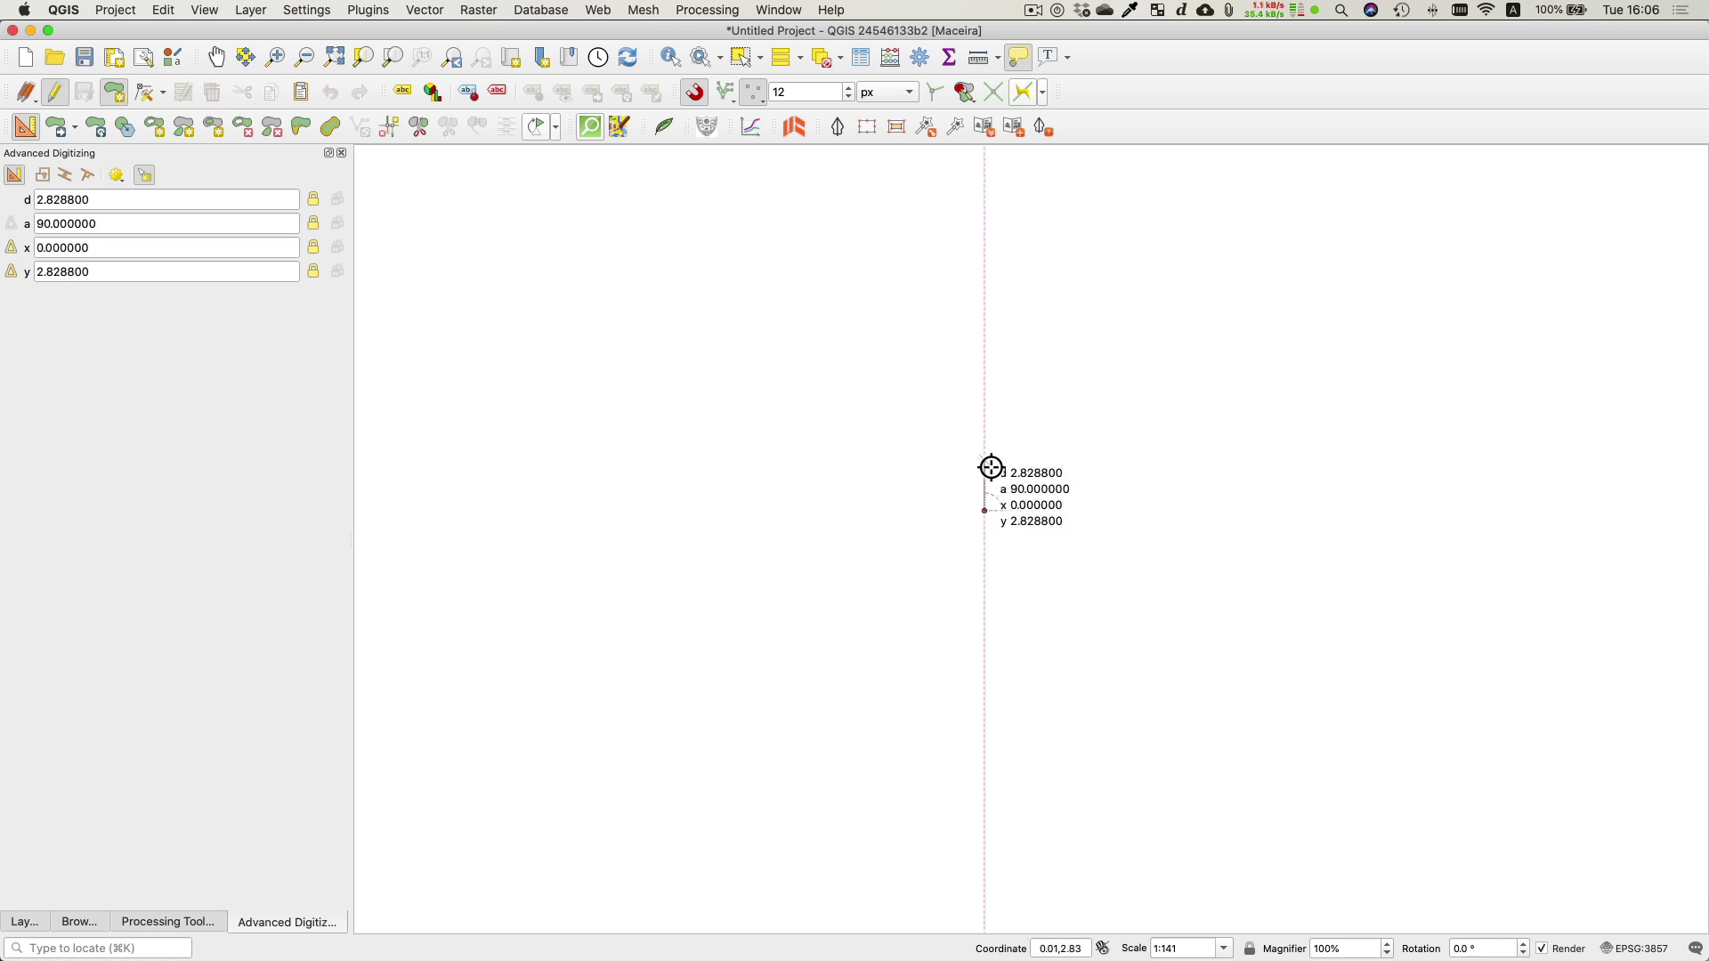
double_click(248, 198)
triple_click(248, 197)
text(2)
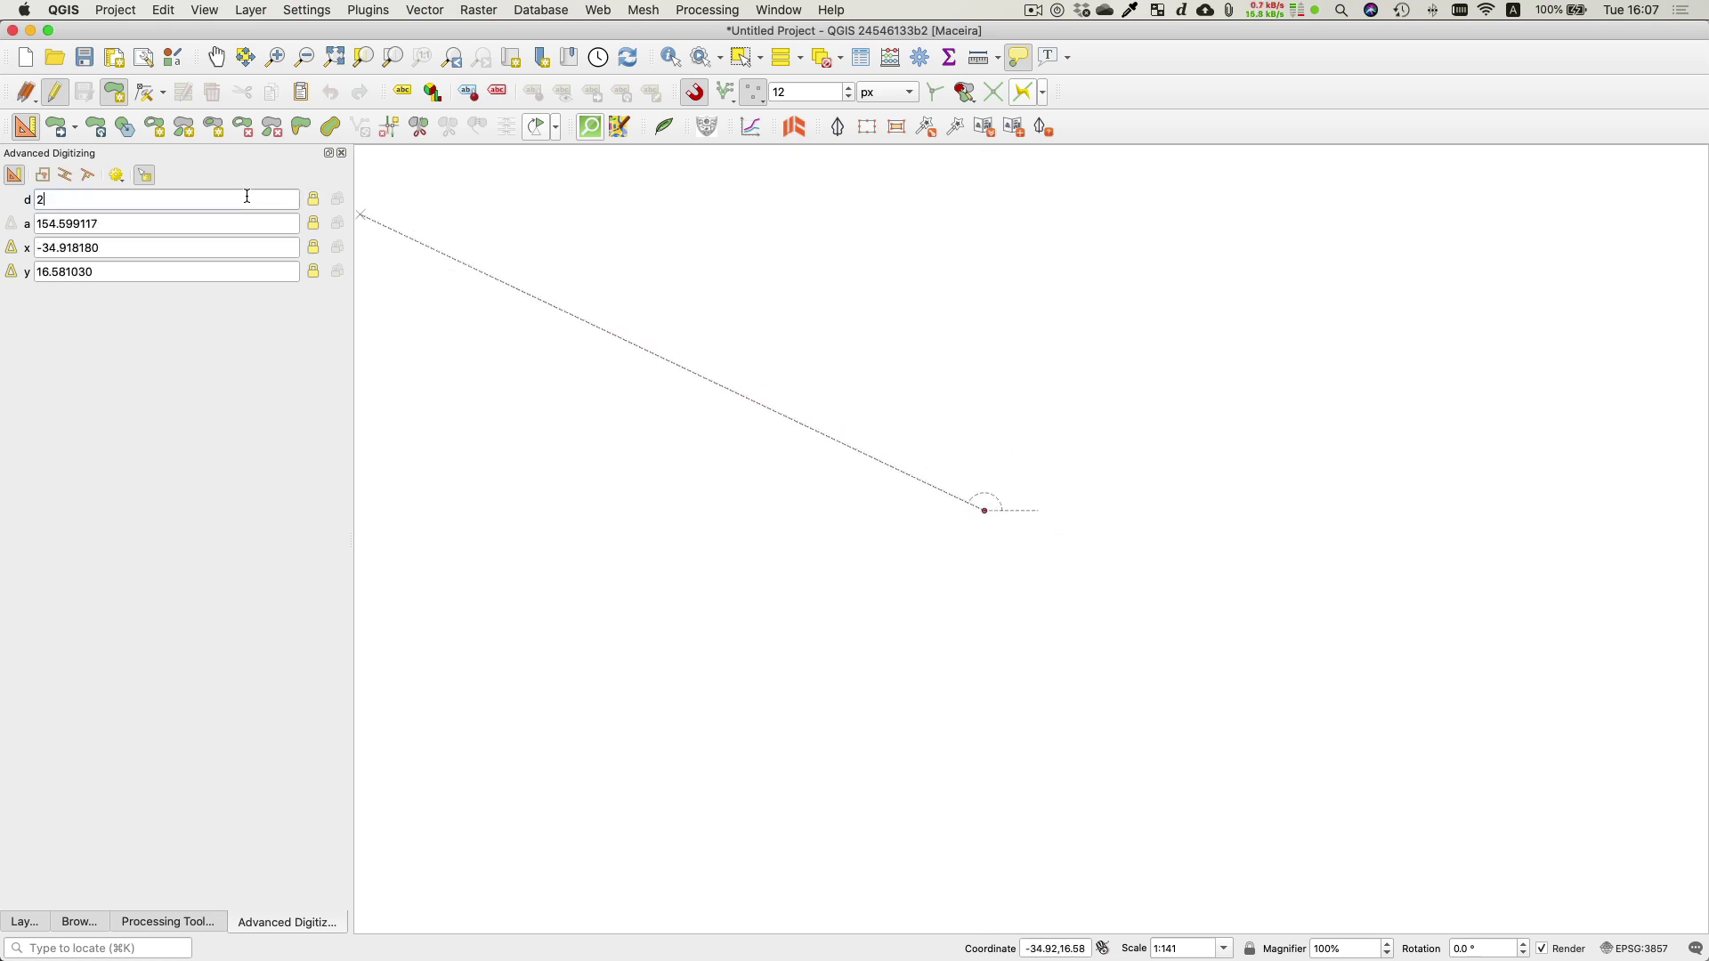
click(315, 204)
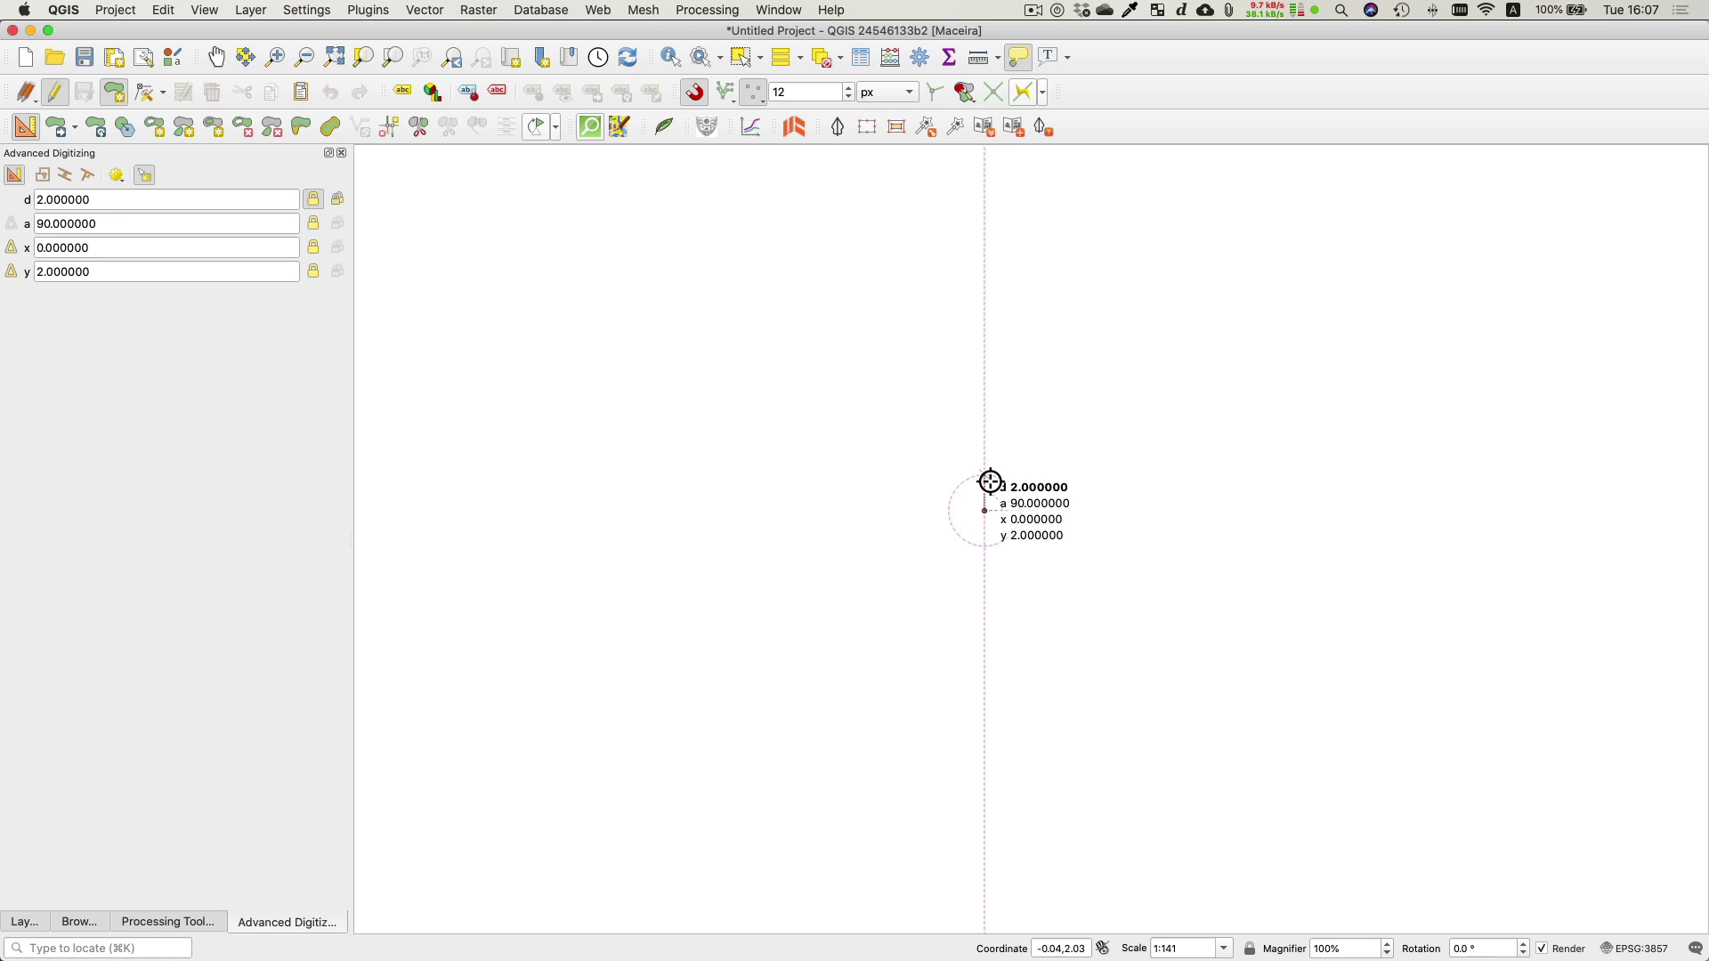
Place the stepped vertices at 2-unit intervals from the origin and finish the polygon
click(990, 482)
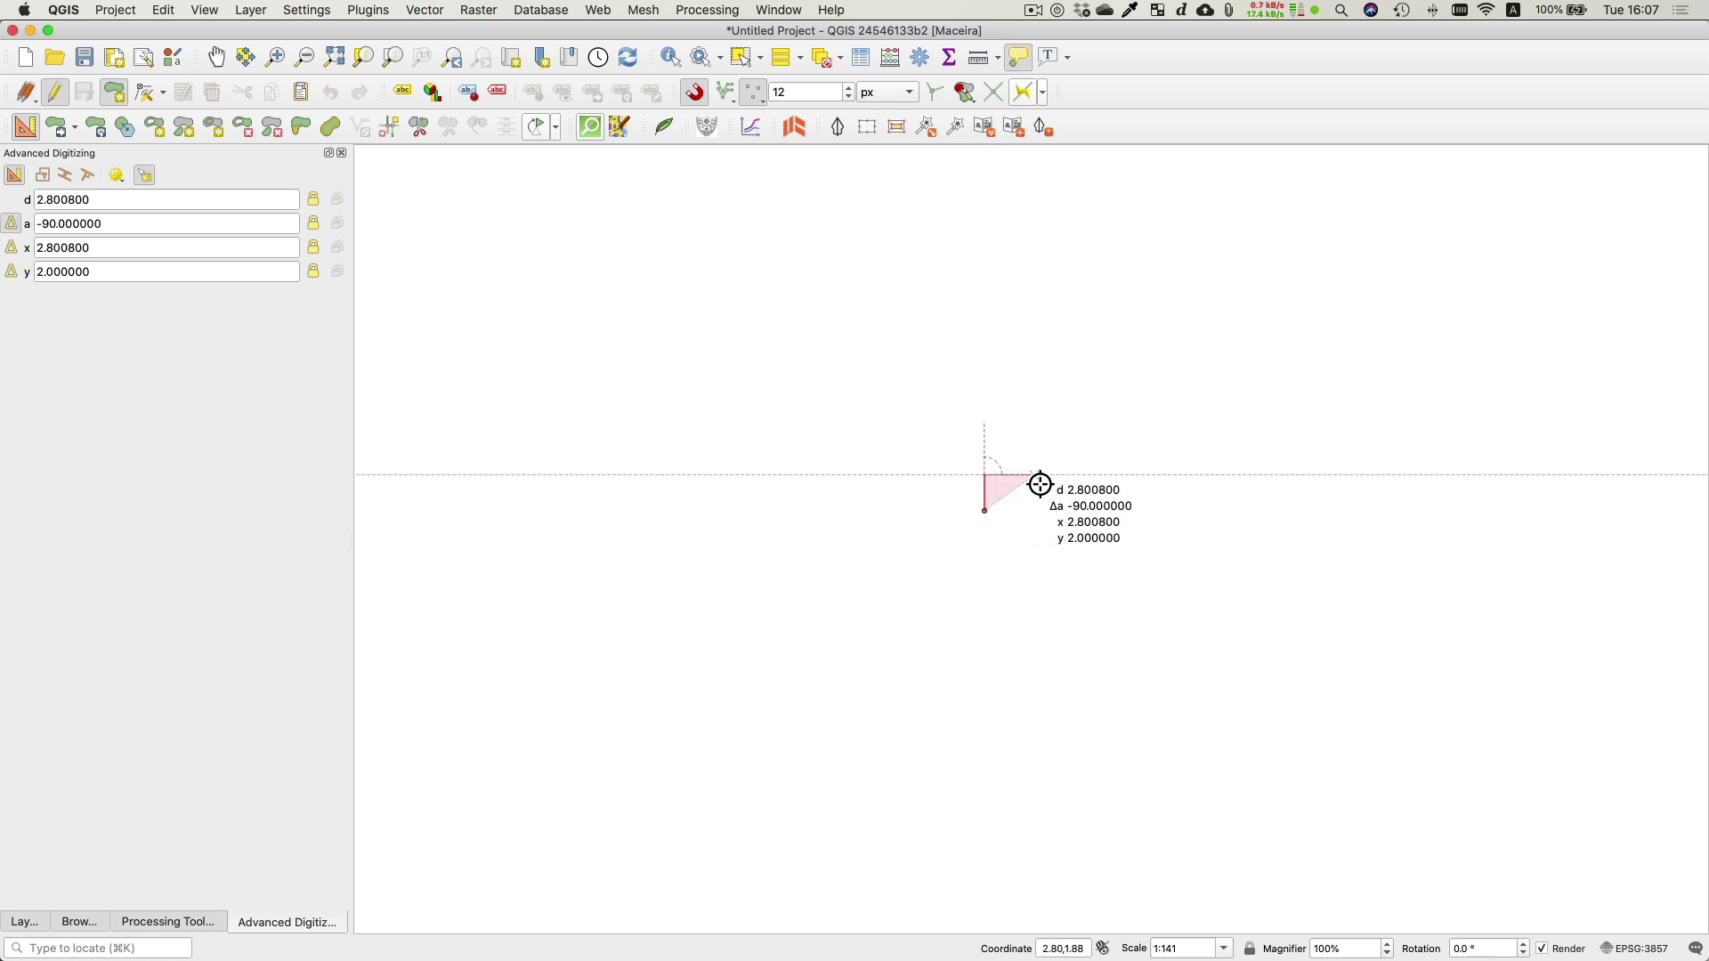
double_click(191, 198)
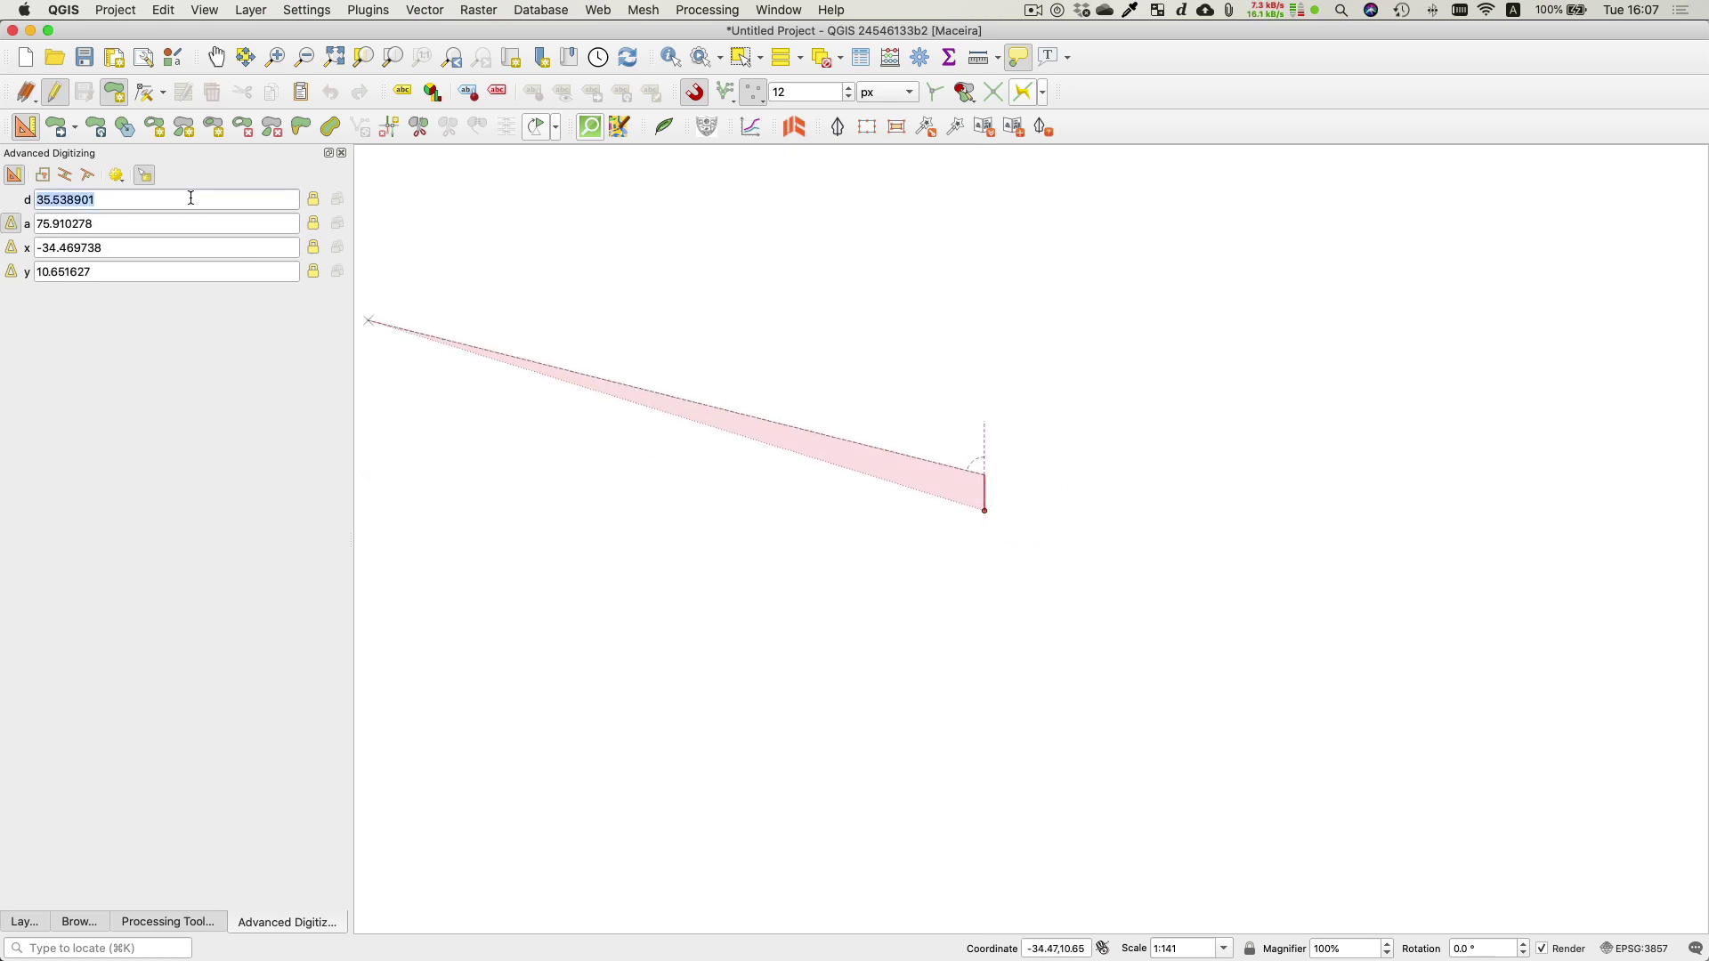
text(2)
click(316, 199)
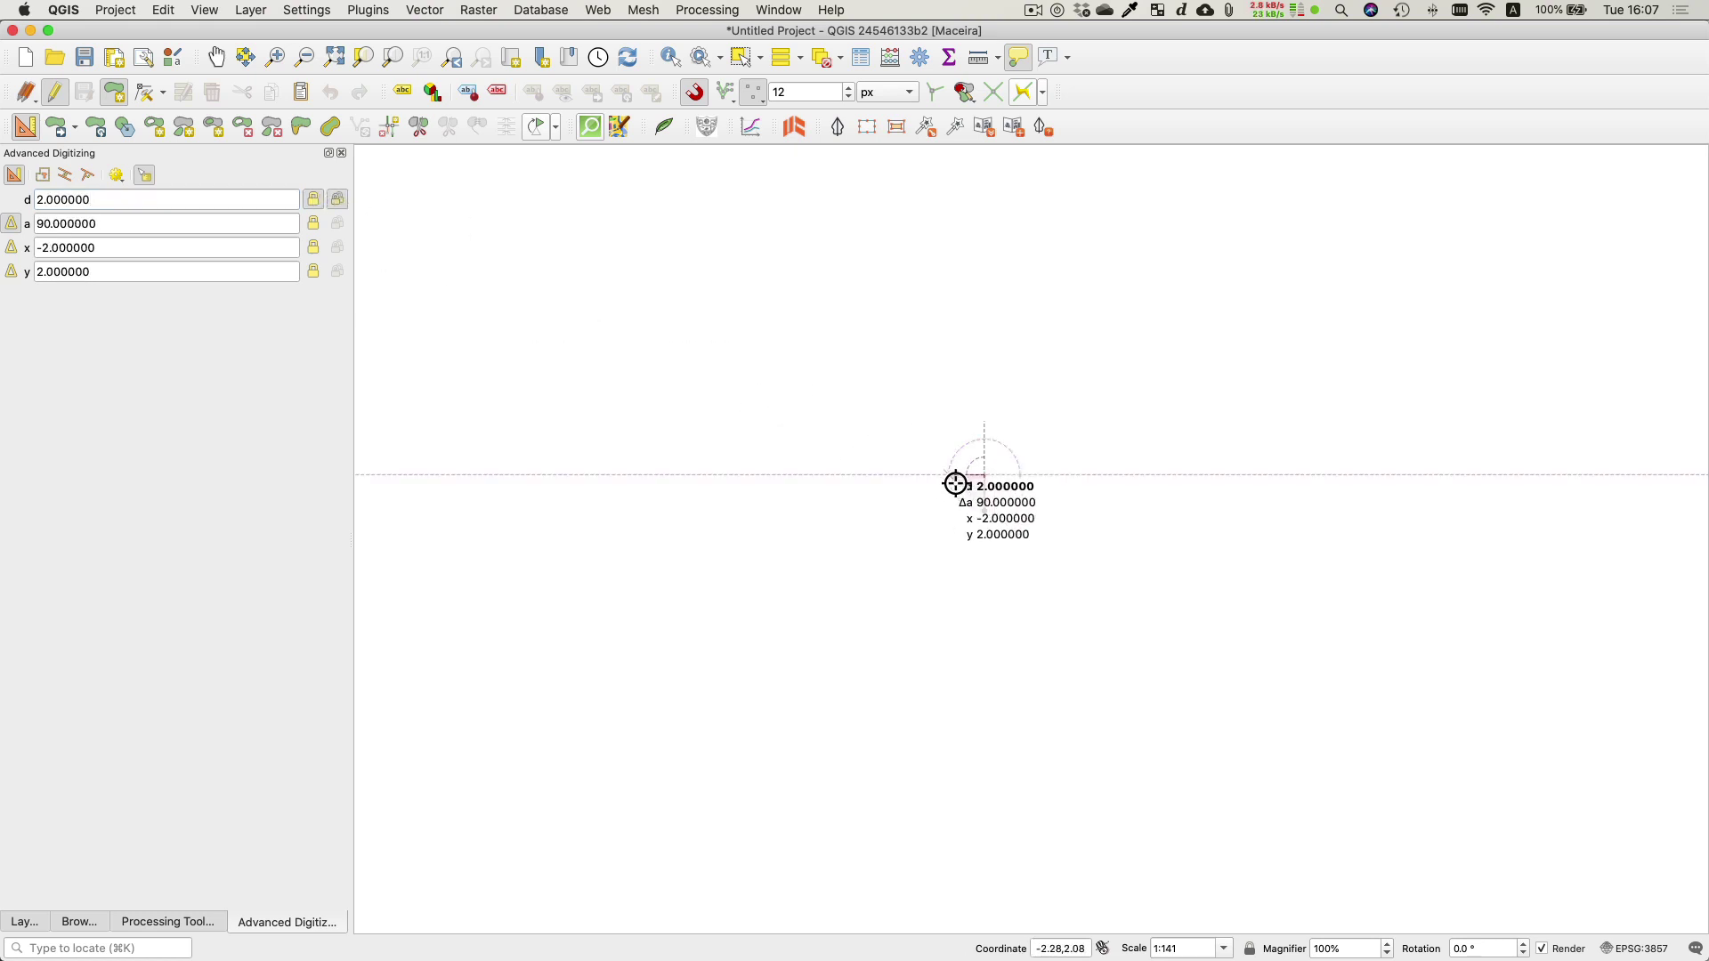
click(1021, 476)
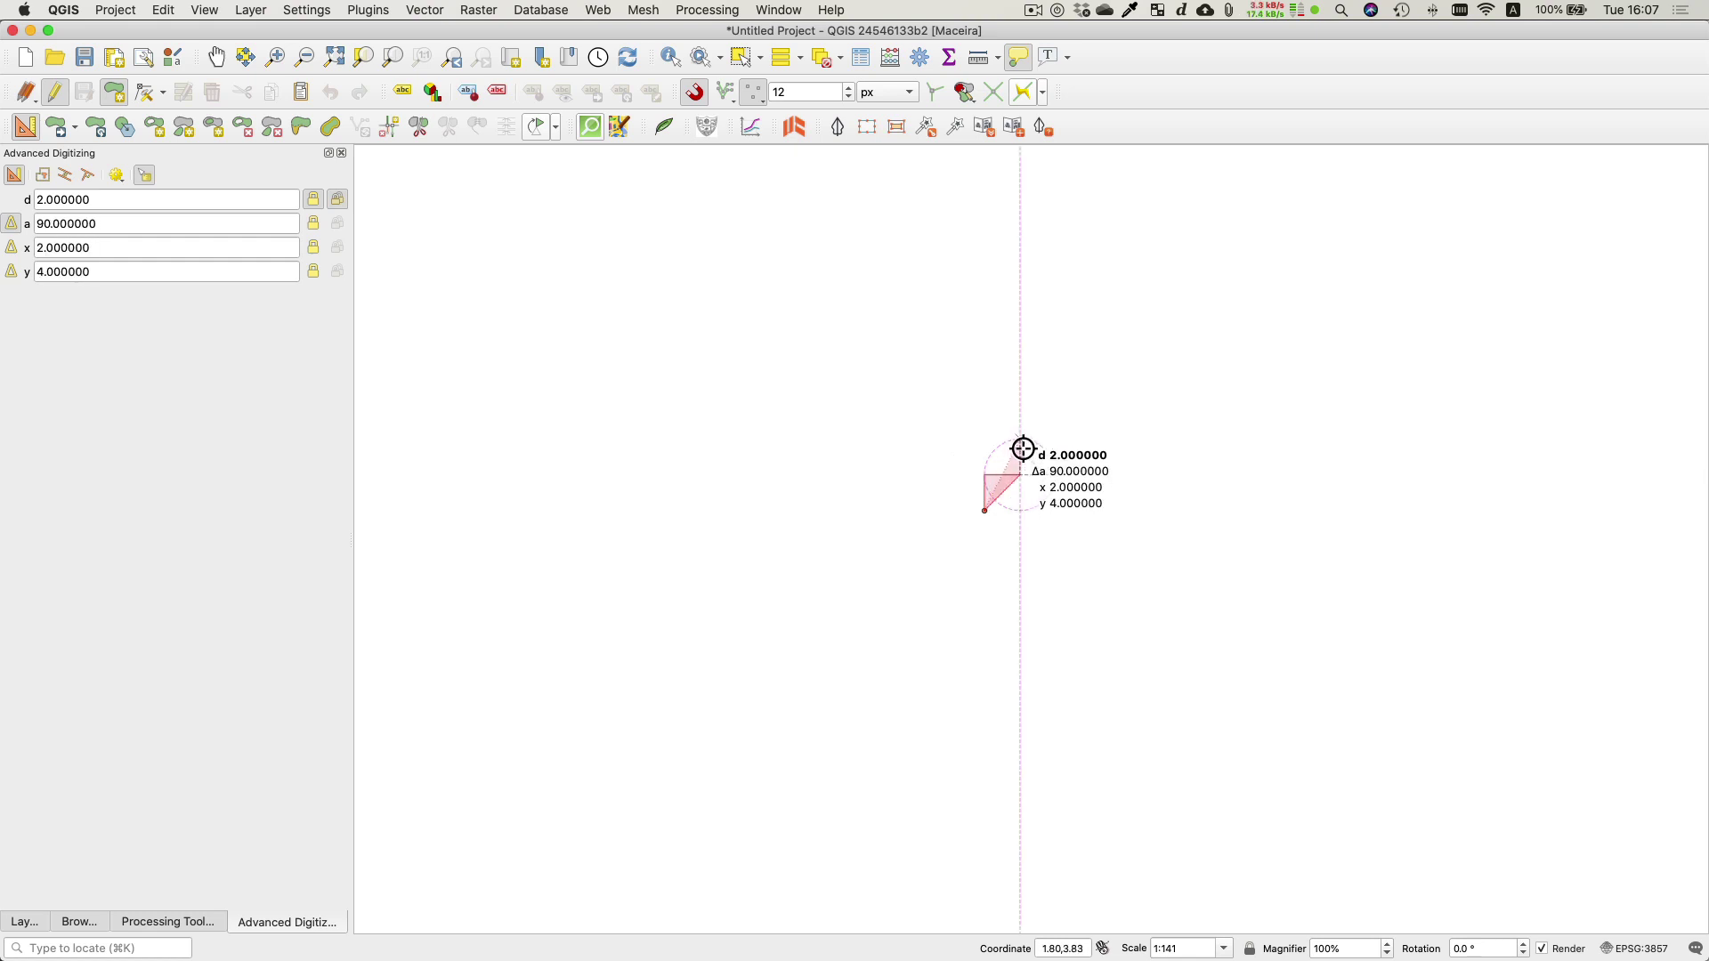
click(1022, 447)
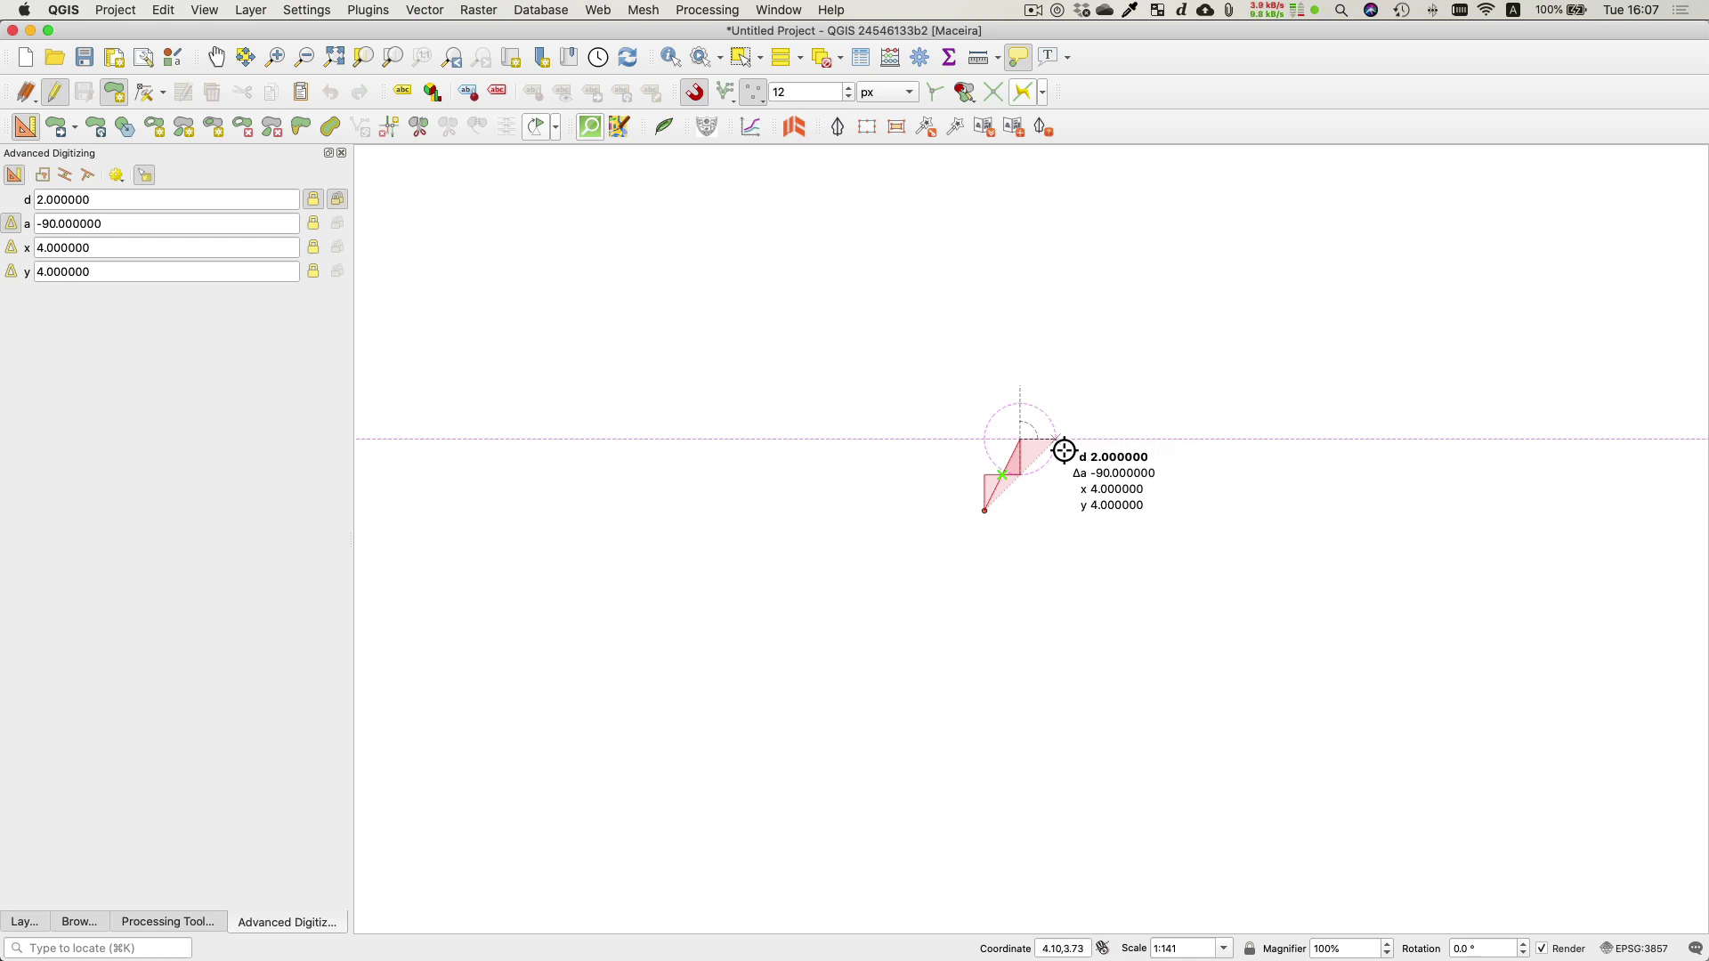
click(1076, 449)
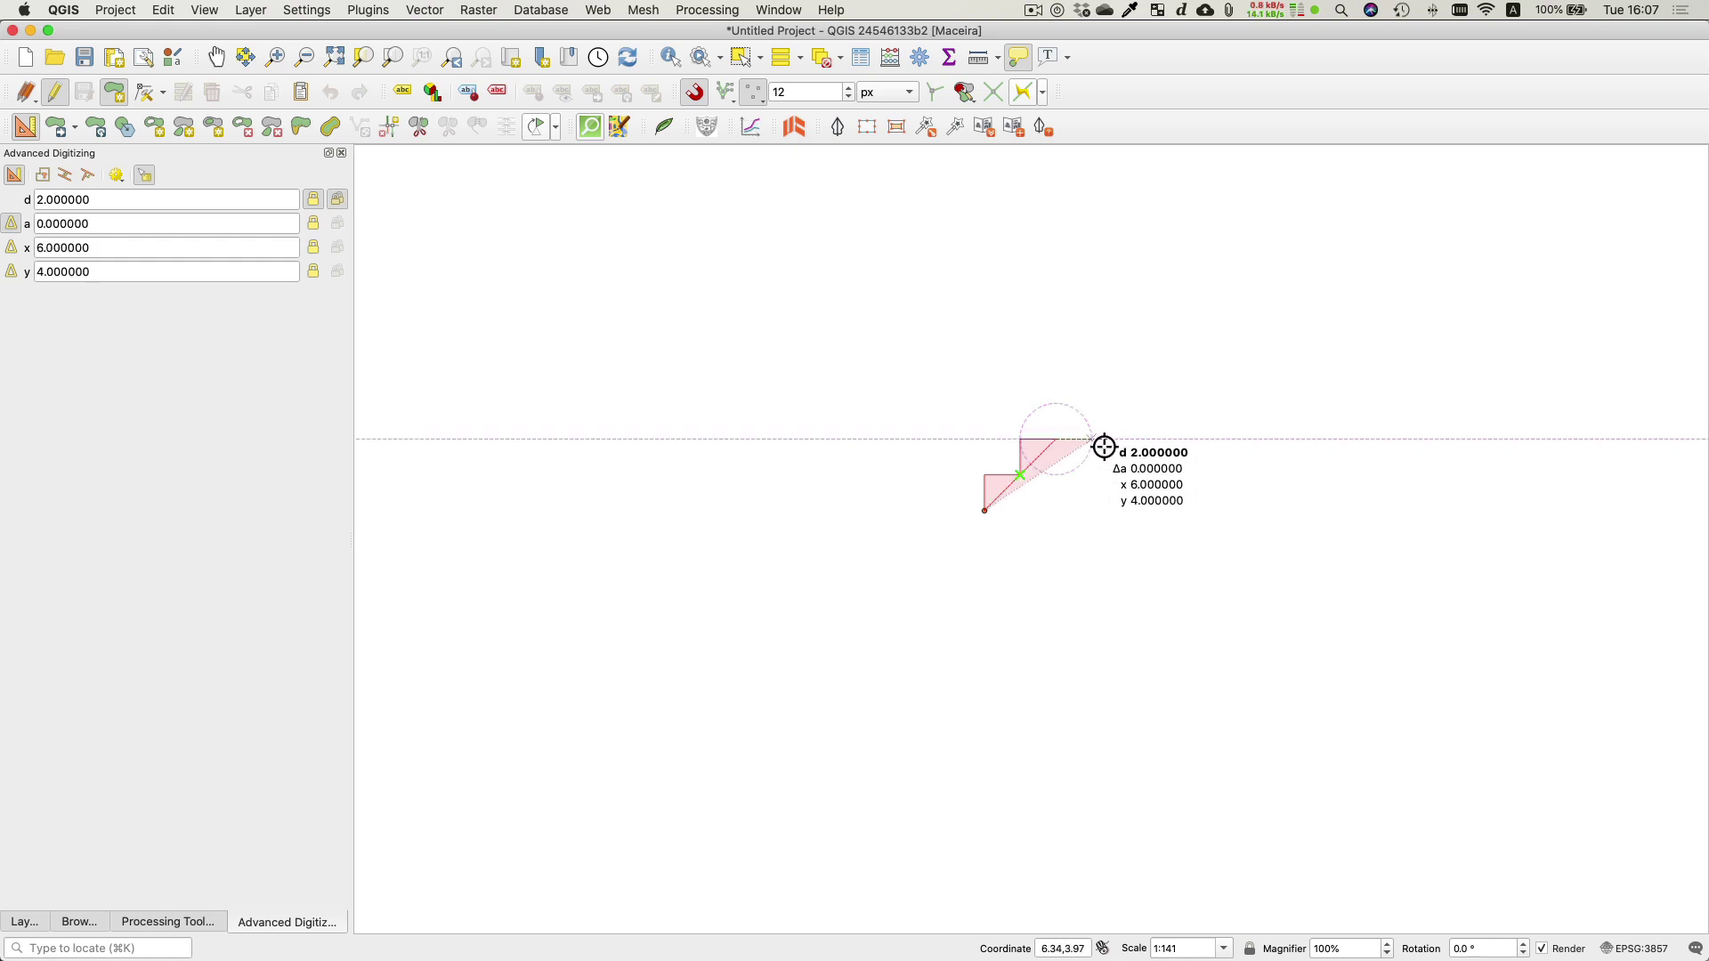
click(1103, 447)
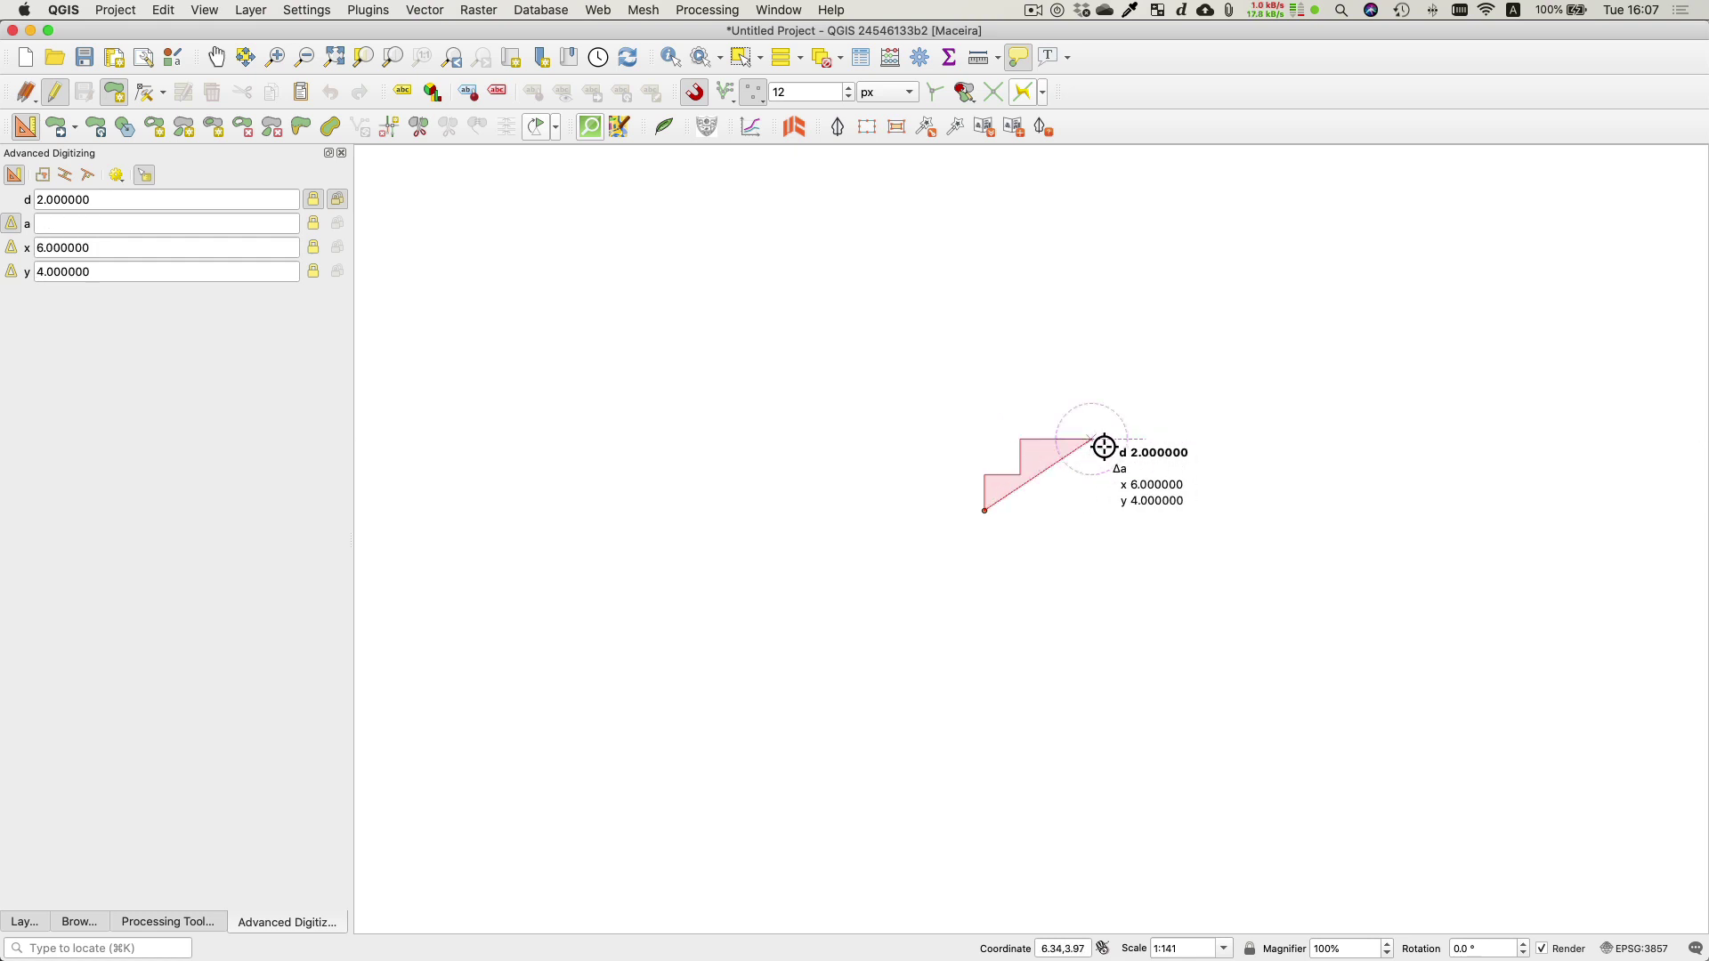
click(1100, 495)
click(1098, 517)
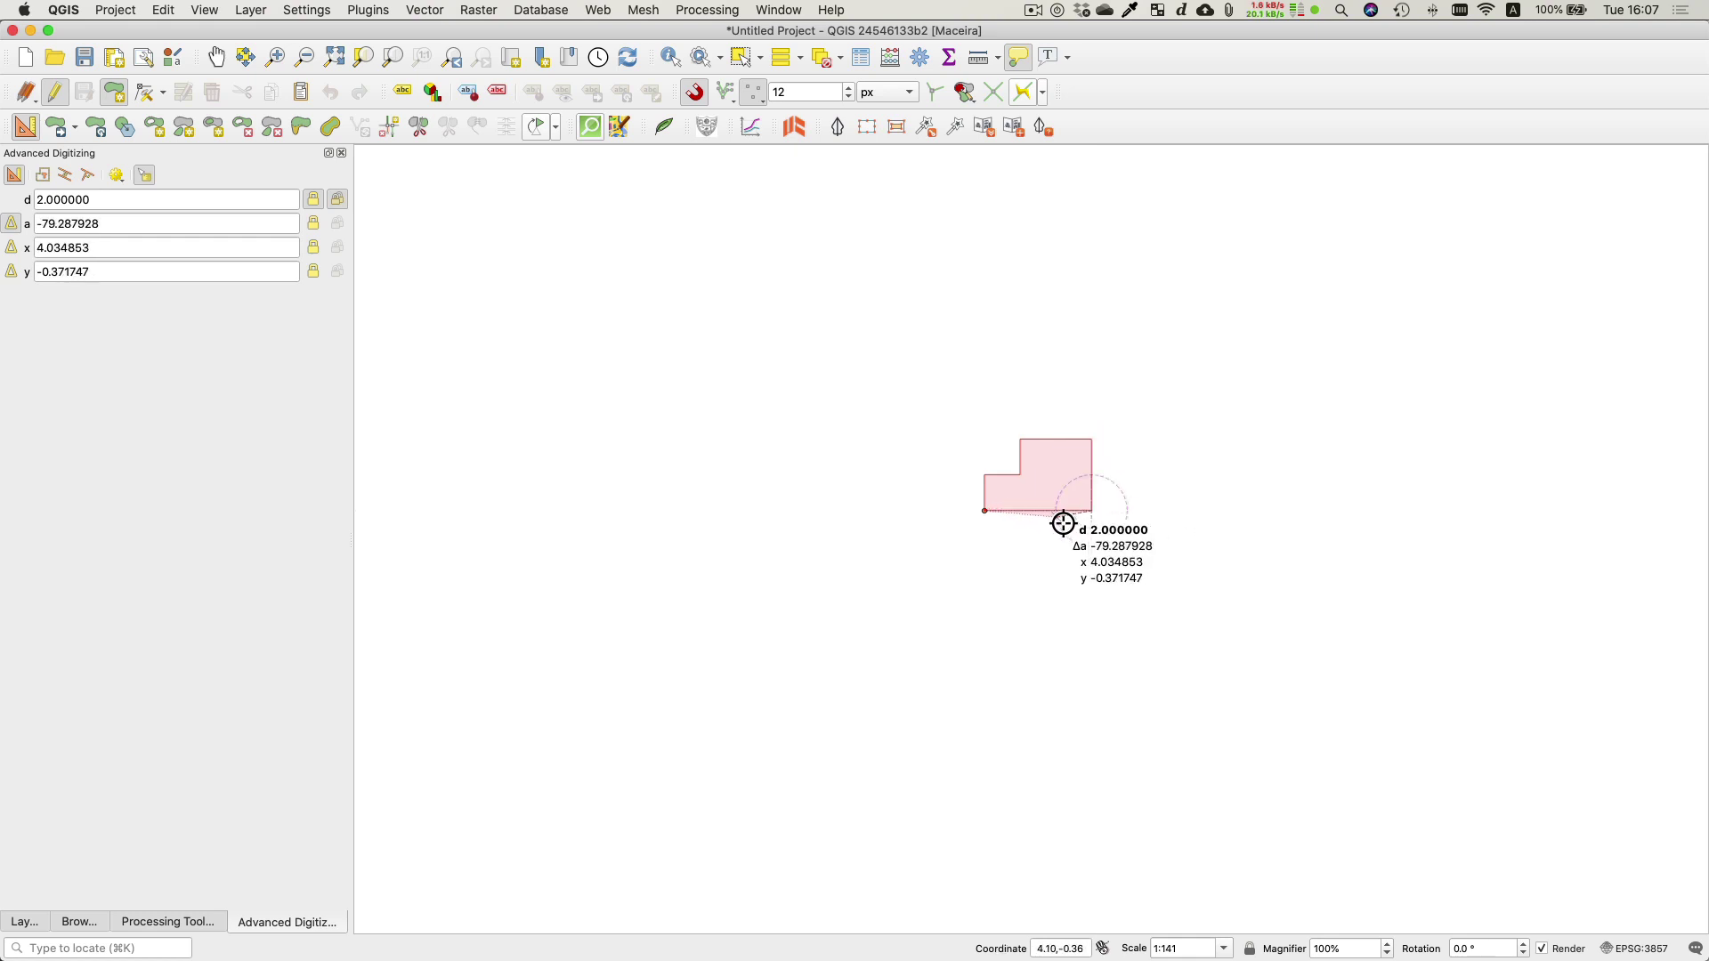
right_click(1060, 517)
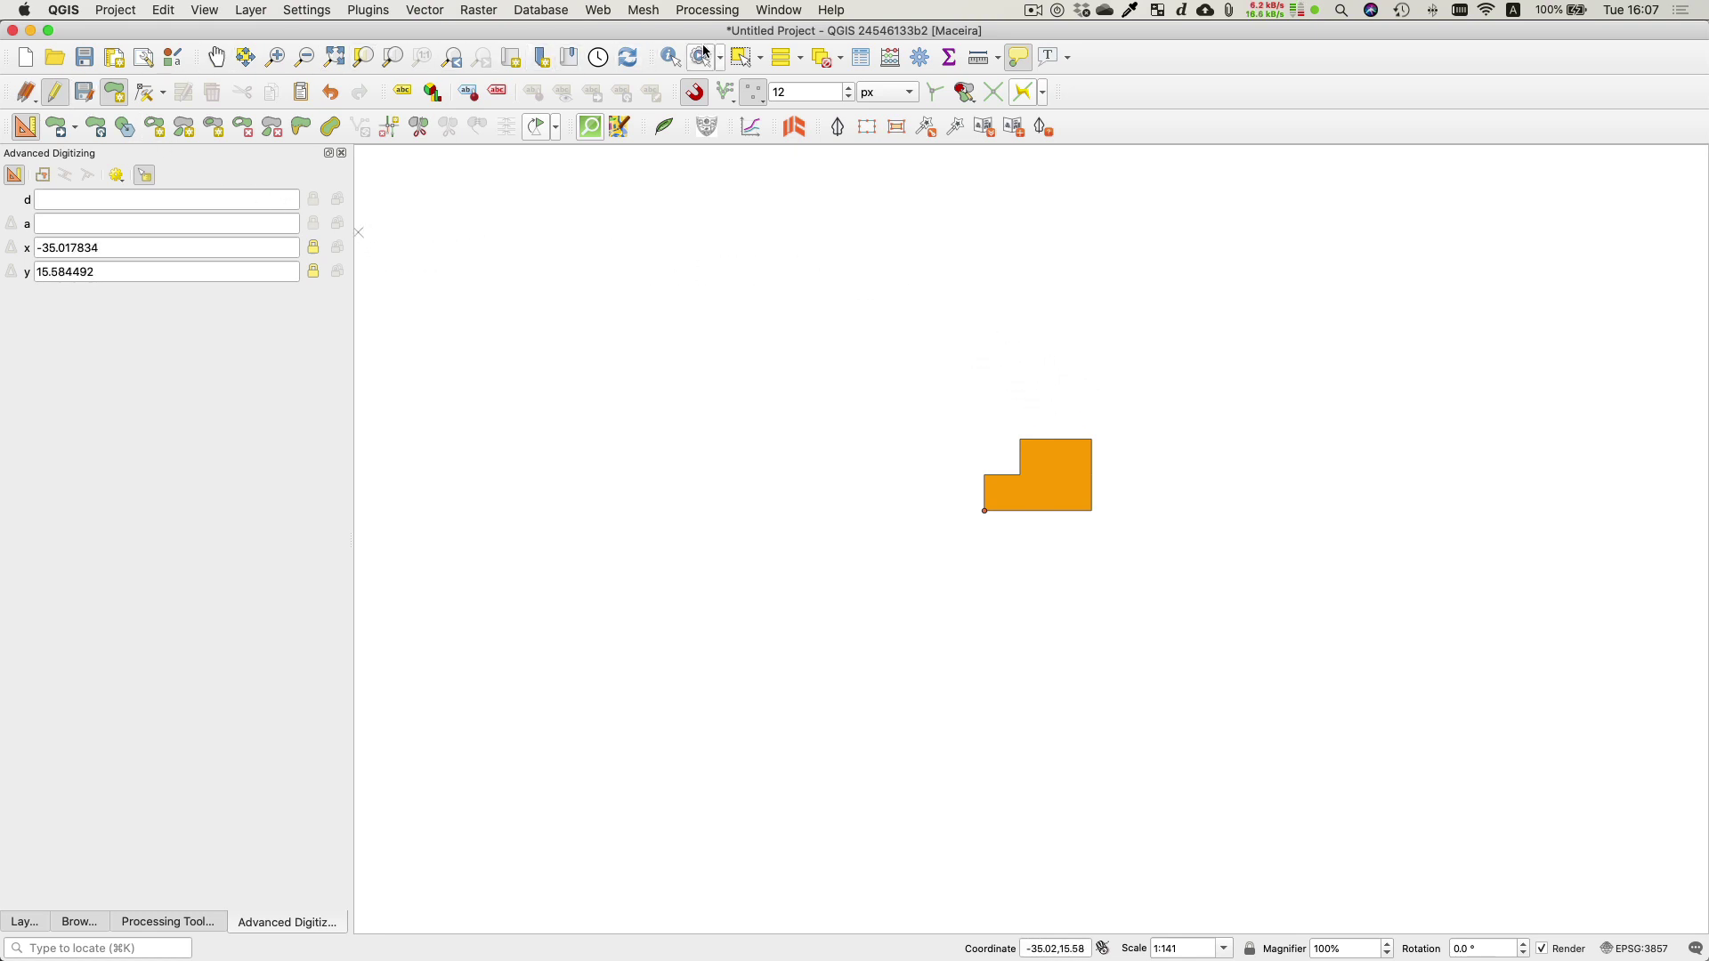
Select the stepped polygon with the Select Features tool
click(741, 58)
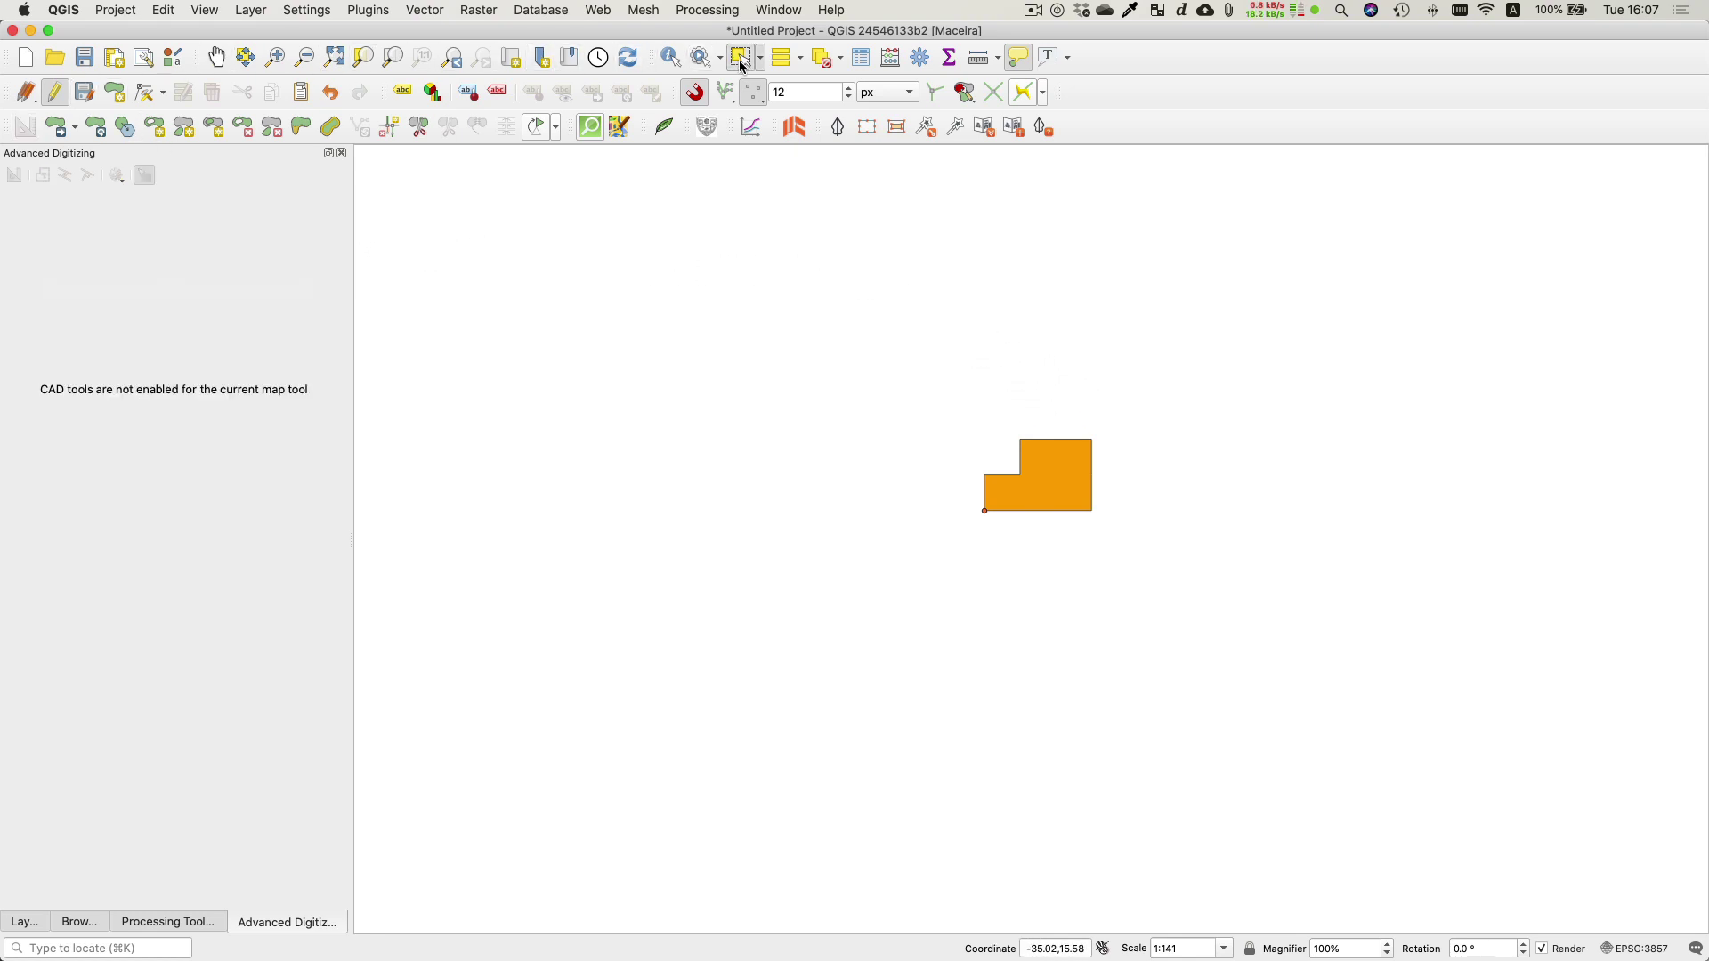
click(1046, 504)
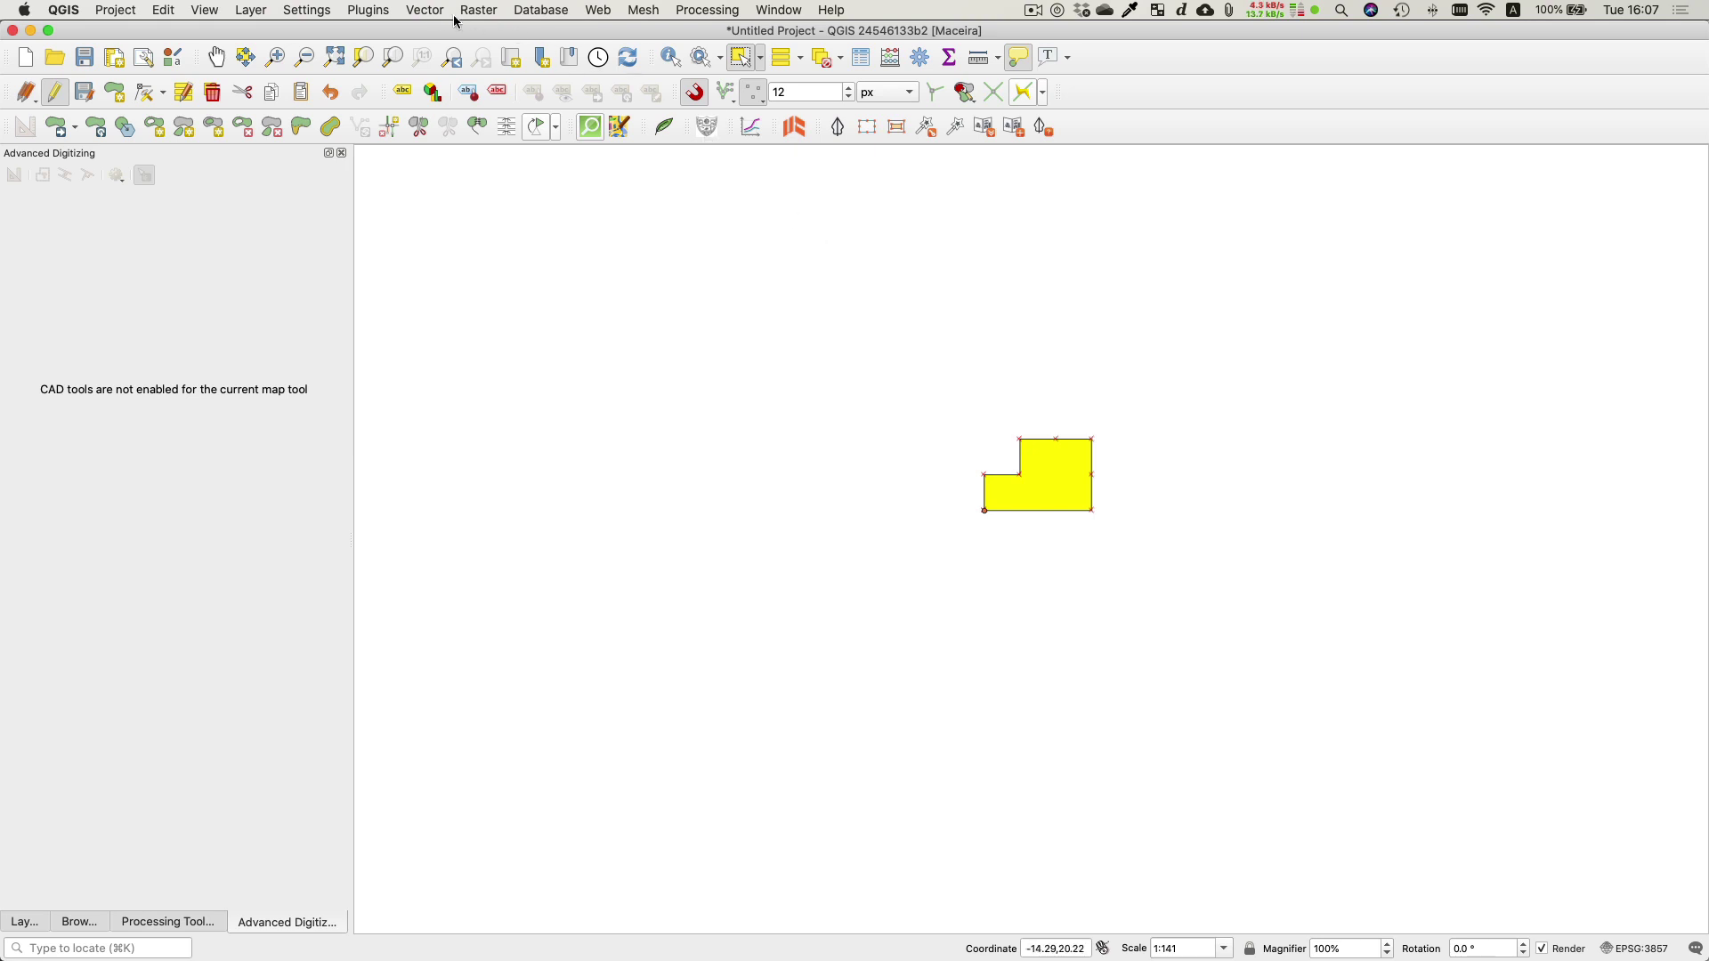
In Style Manager's Legend Patch Shapes tab, add a new Fill Legend Patch Shape
click(315, 13)
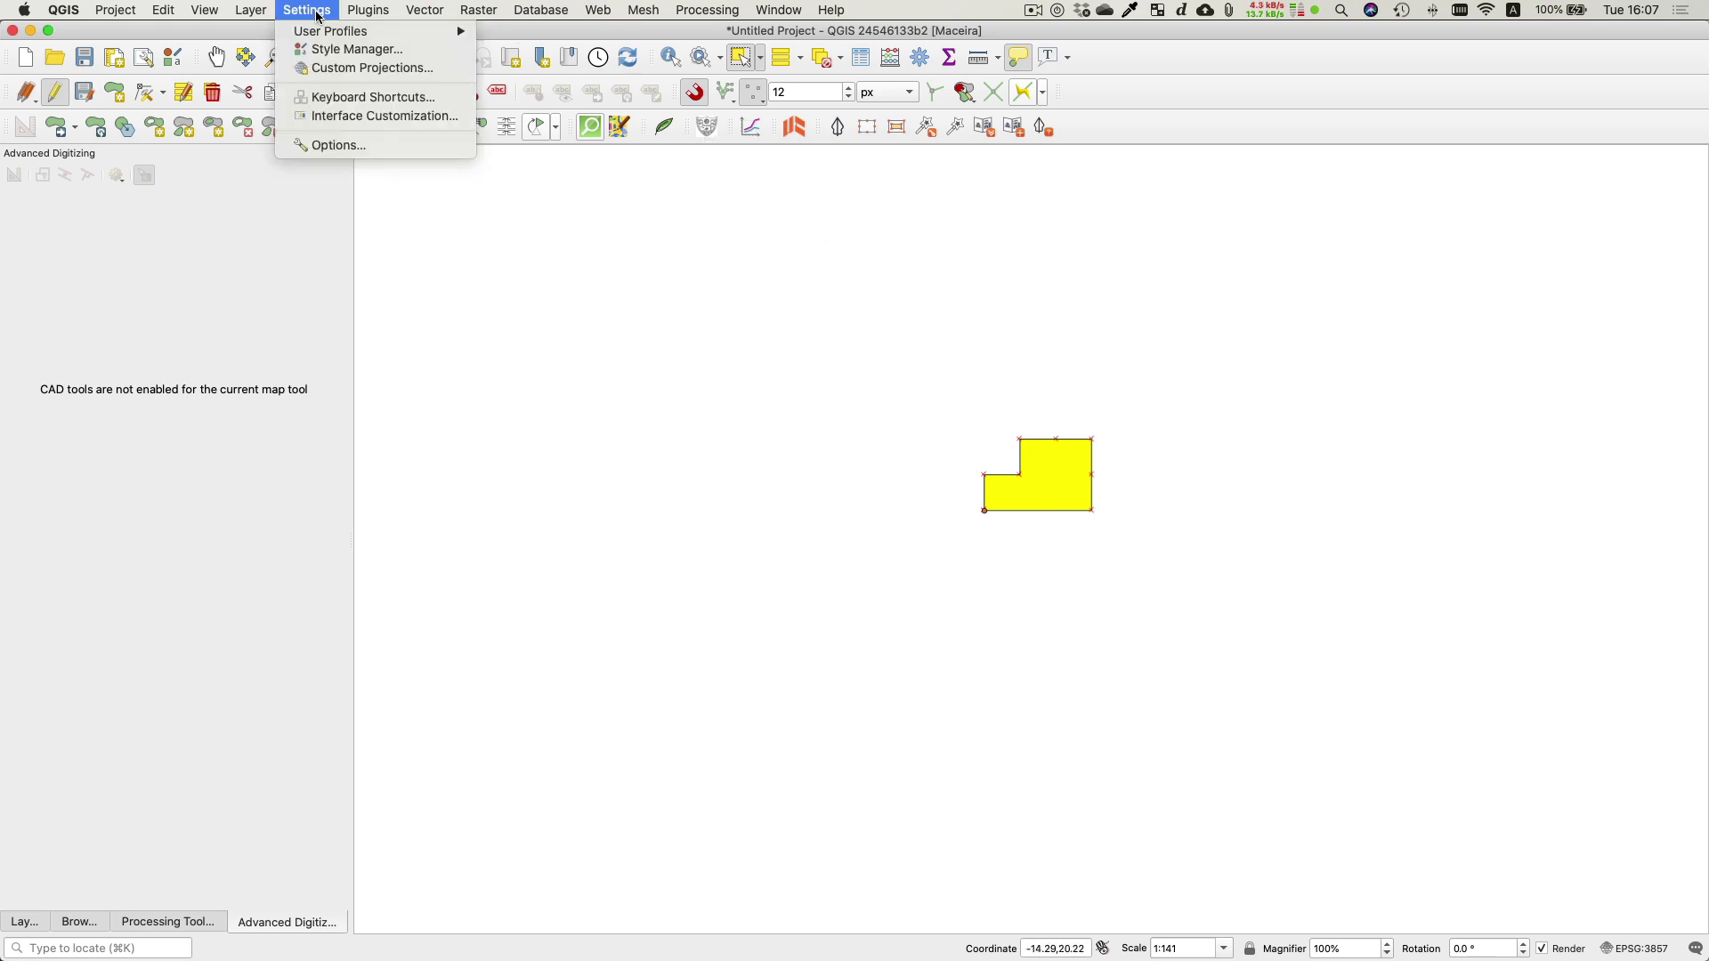
click(369, 52)
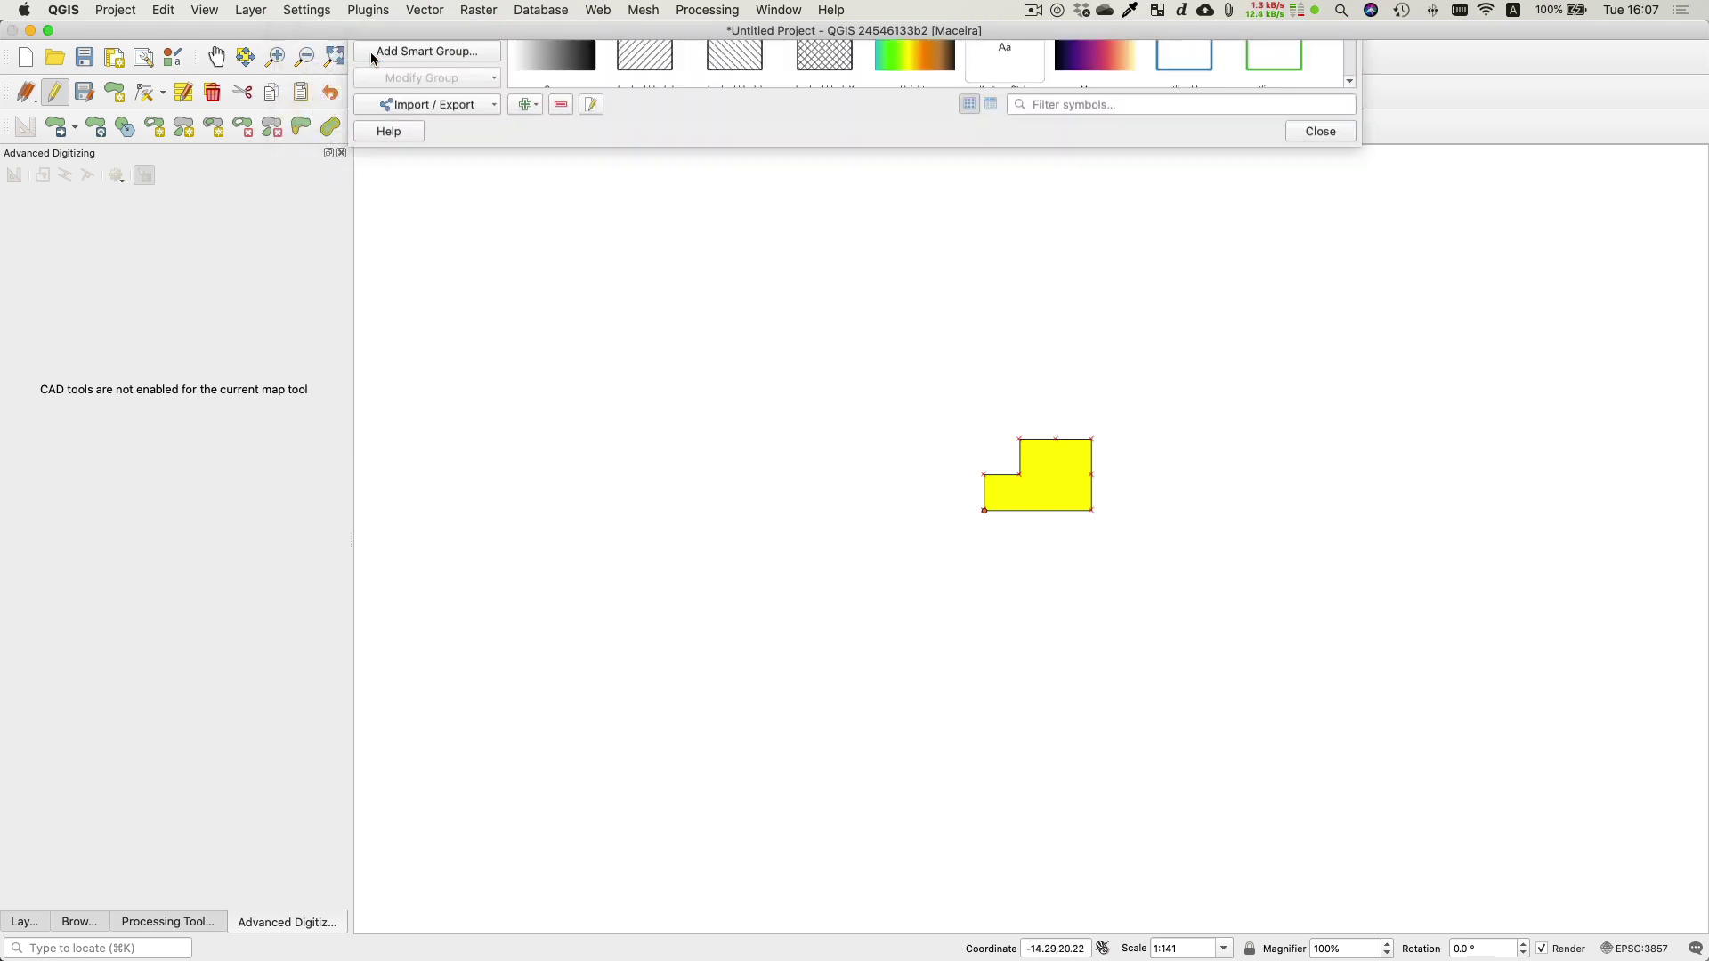
click(1150, 58)
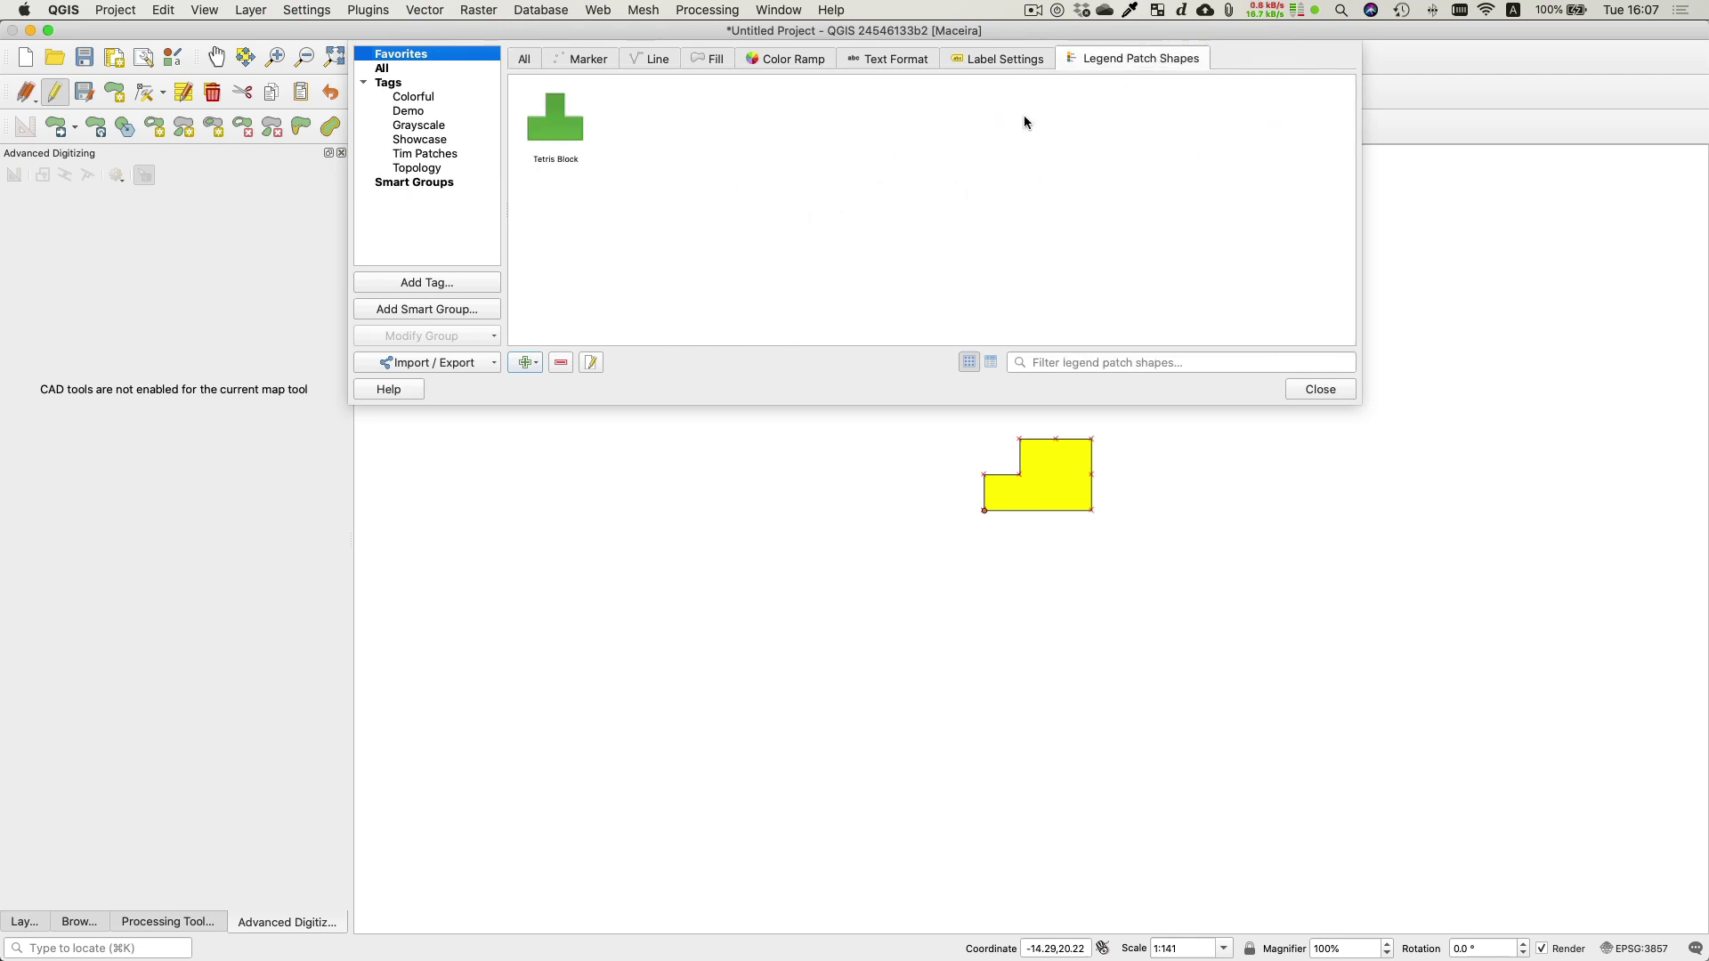
click(524, 362)
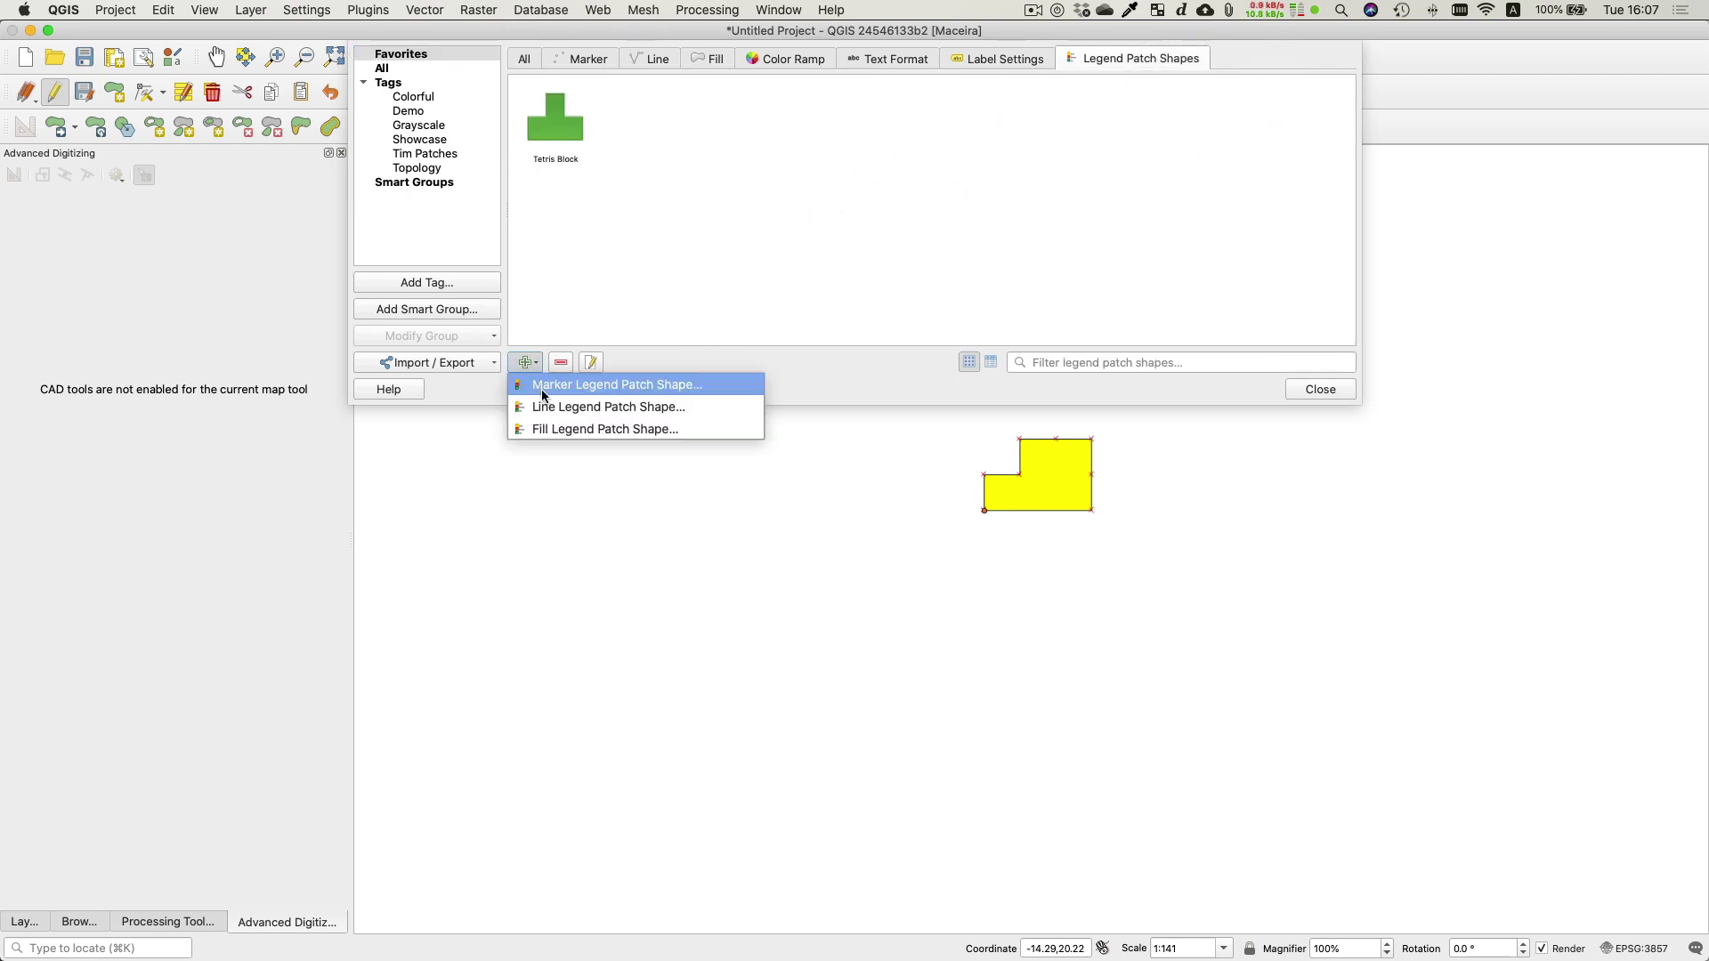
click(548, 429)
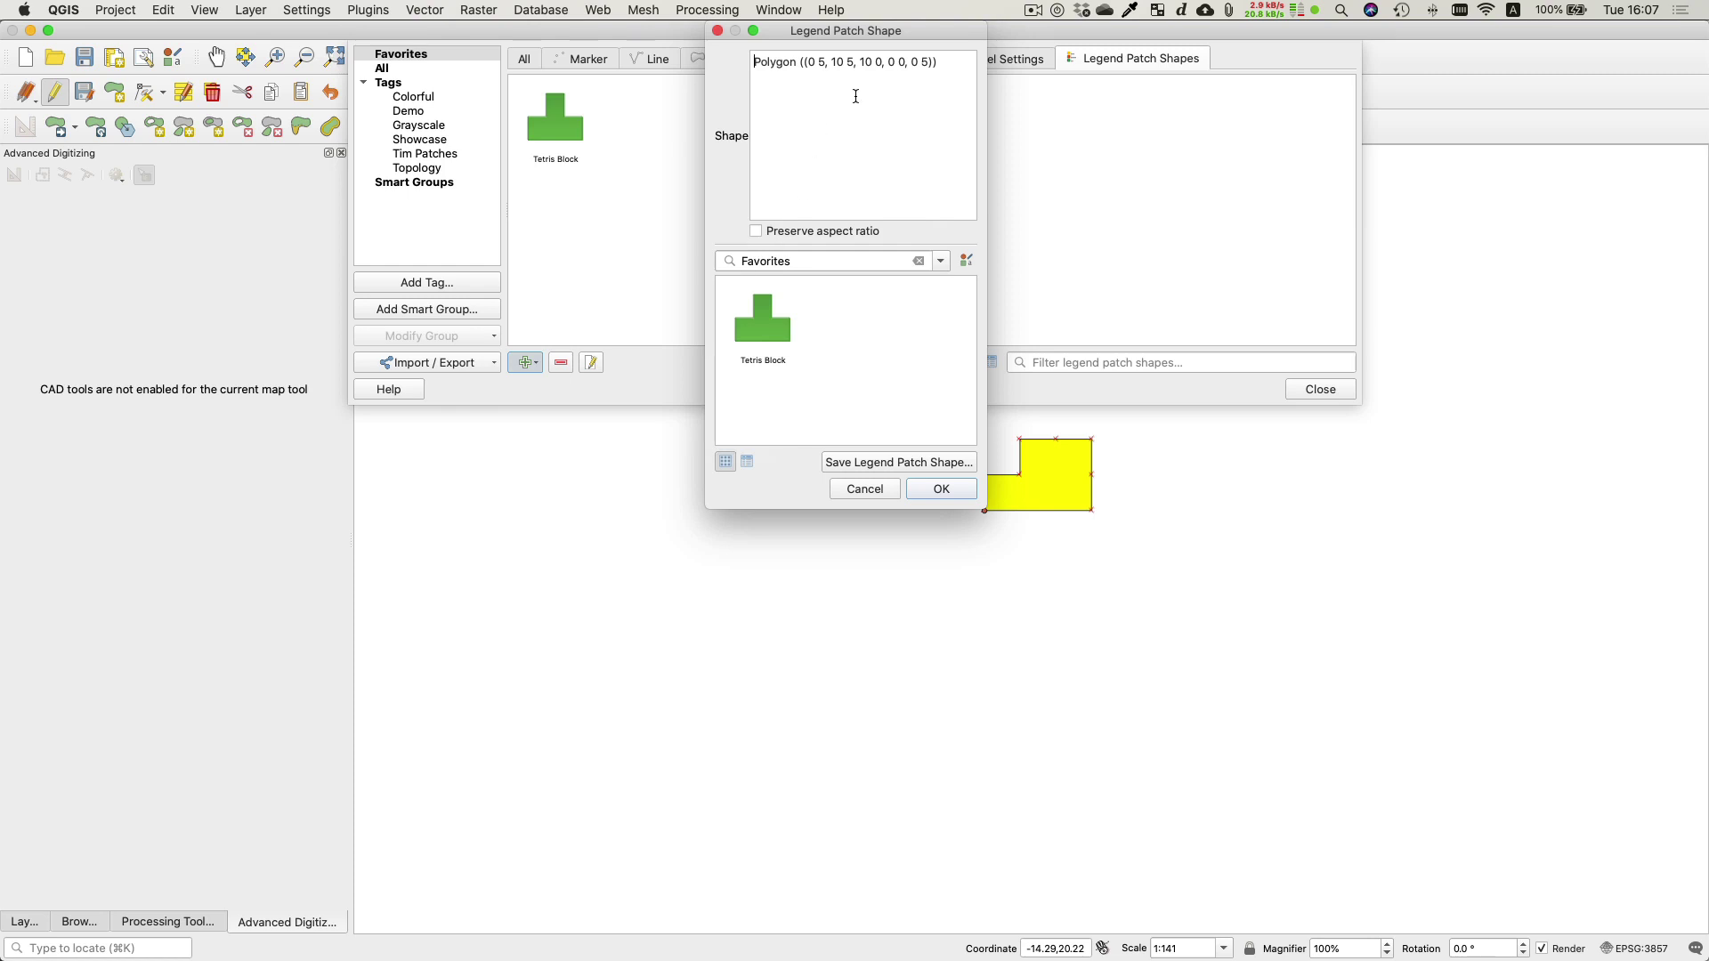
Paste the polygon's WKT geometry as the shape, removing the wkt_geom header line, and save it
key(super+a)
text(wkt_geom Polygon ((0 0, 0.000000000000000012 2, 2 2, 2 4, 4 4, 6 4, 6 2, 6 0, 0 0)))
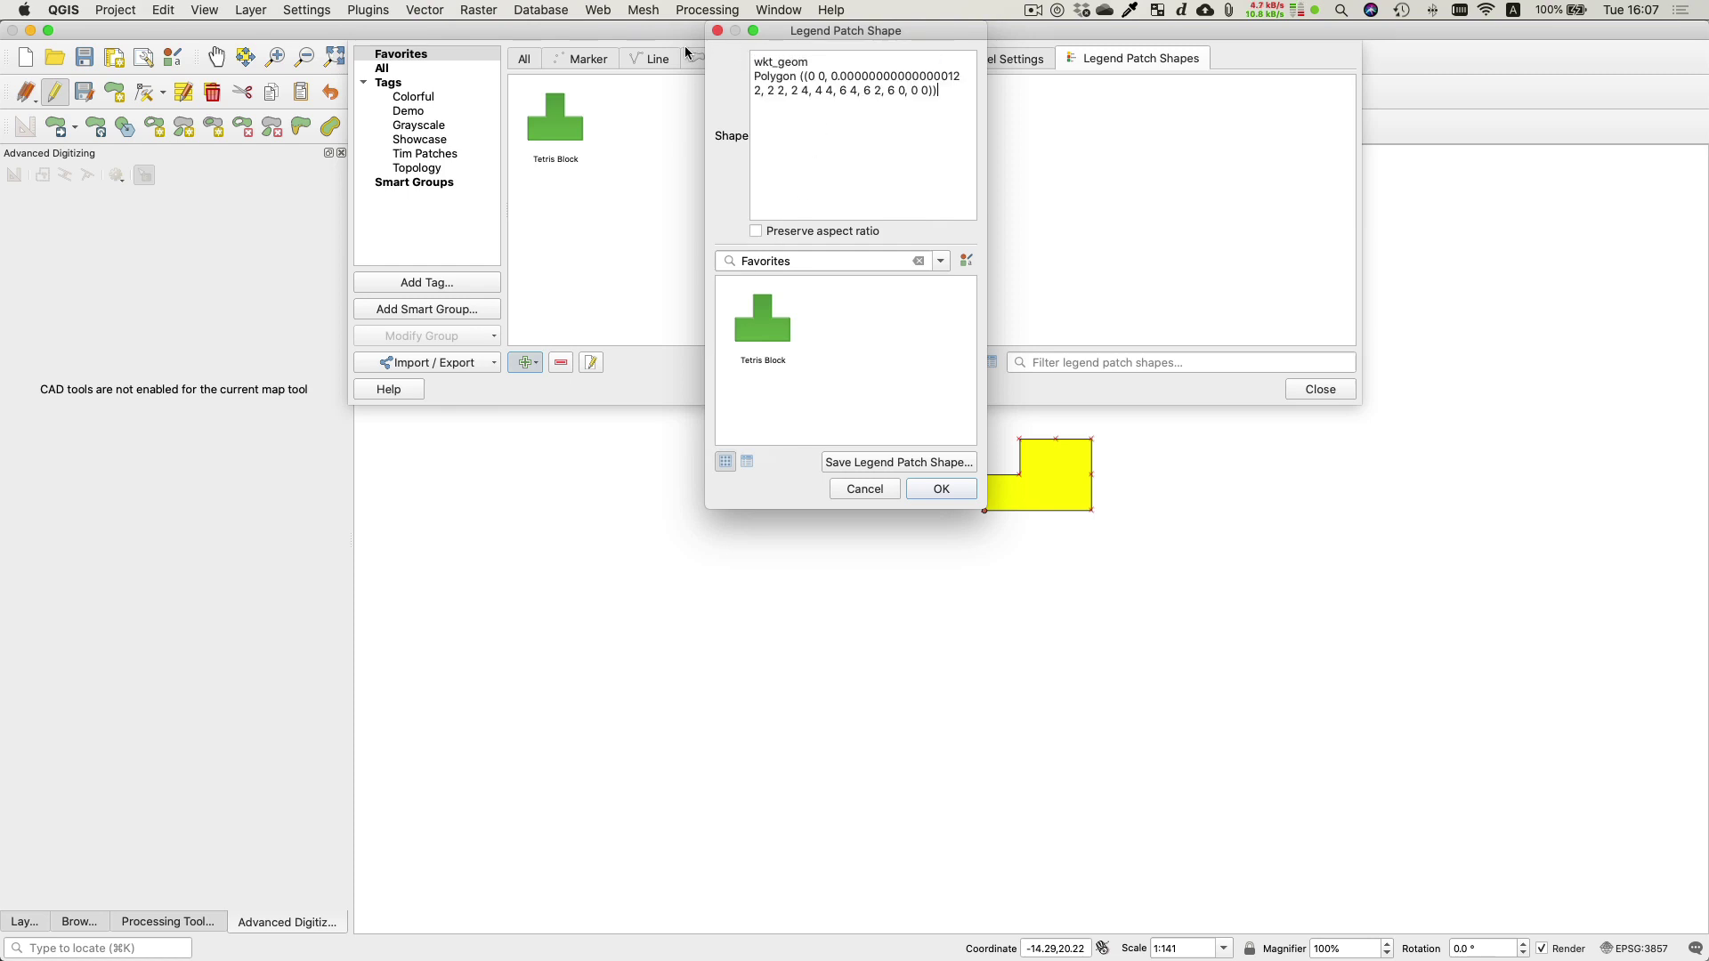
drag(757, 77, 738, 54)
key(BackSpace)
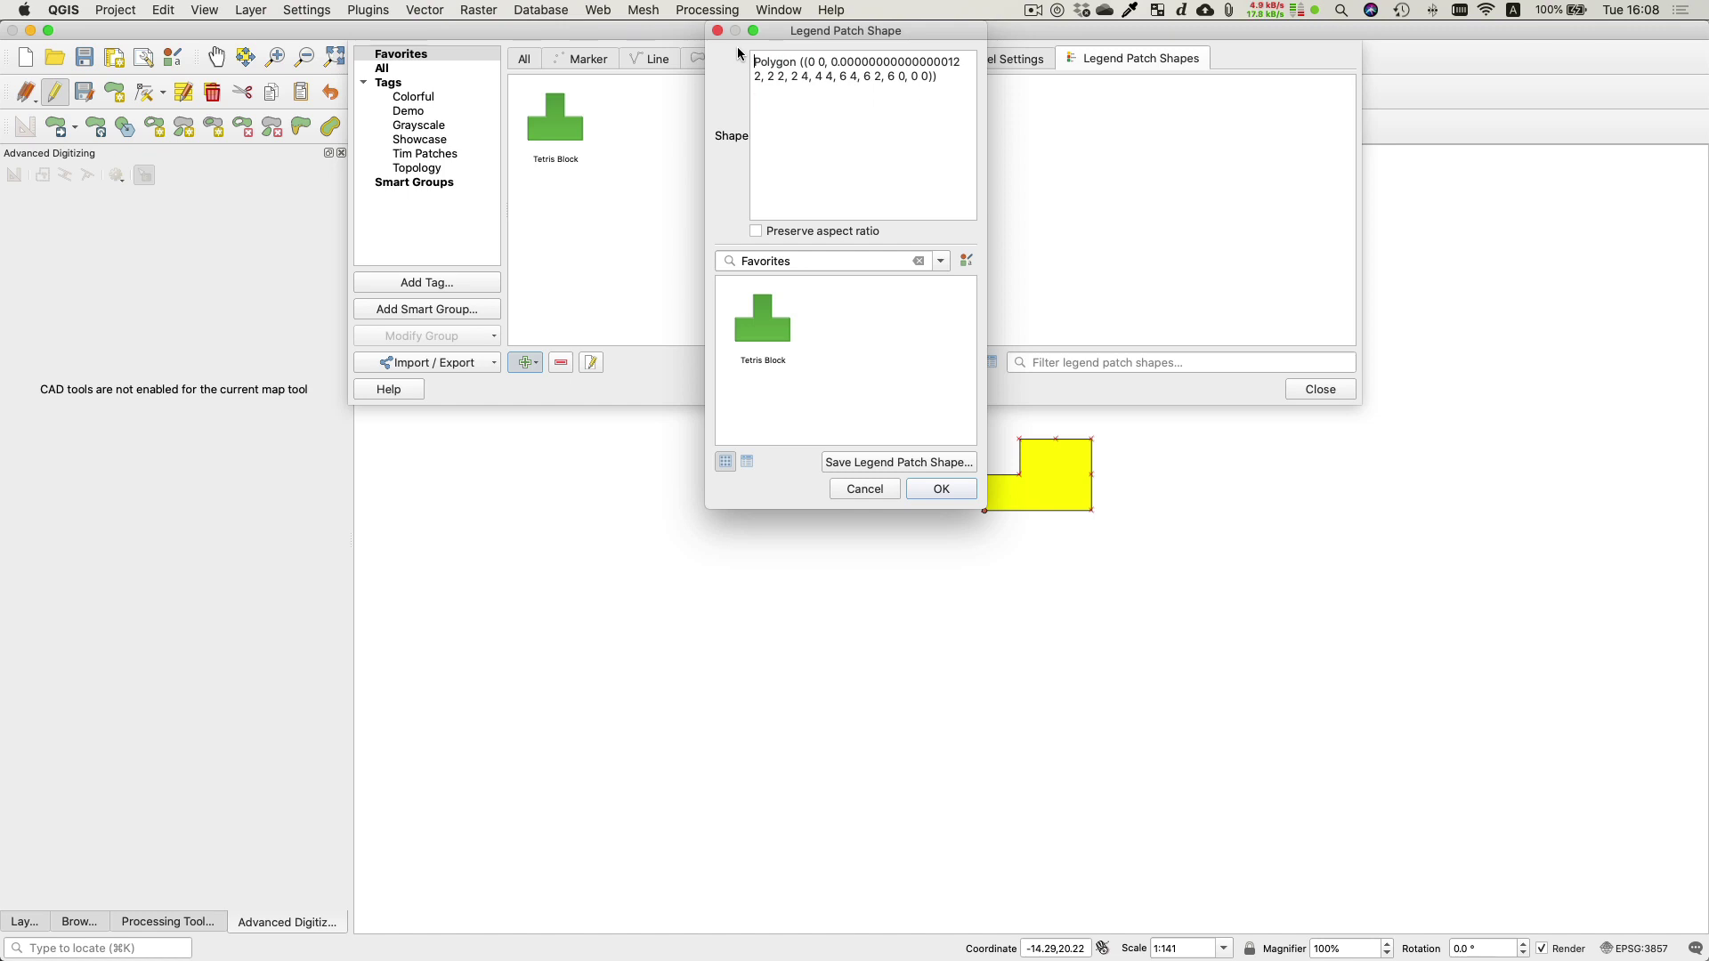
click(937, 463)
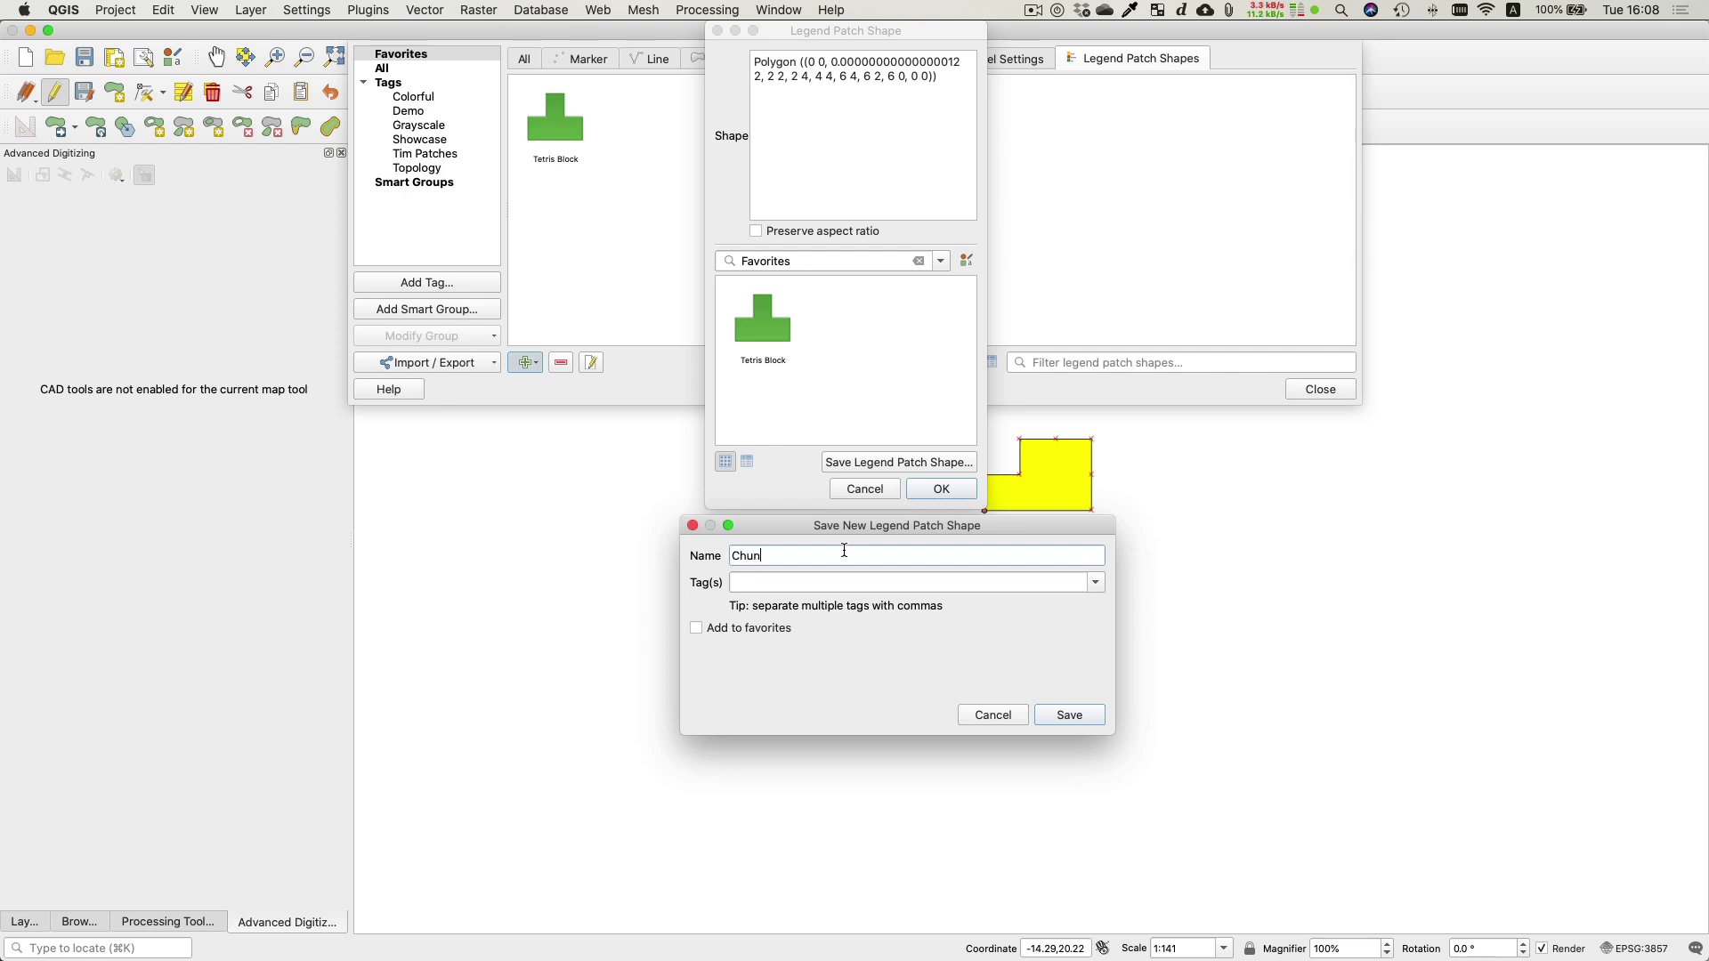
Save the shape as 'Chunk Missing' with tag Tim Patches as a favorite, then close Style Manager
text(Chunk Missing)
click(1095, 582)
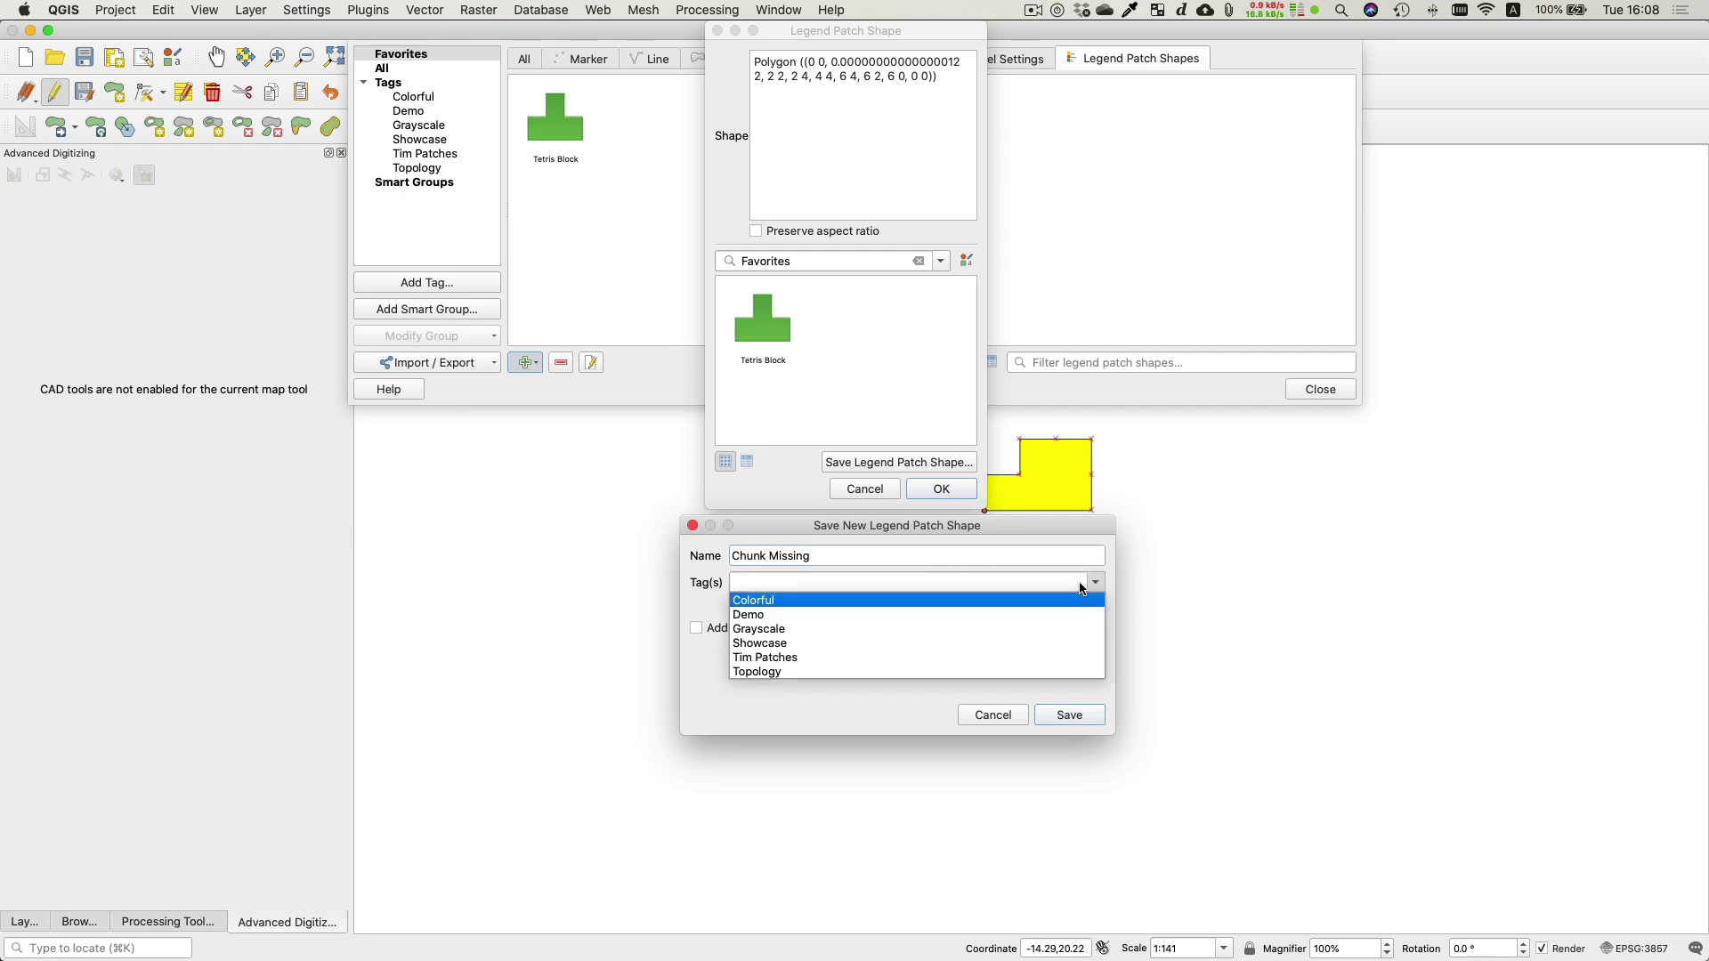
click(815, 658)
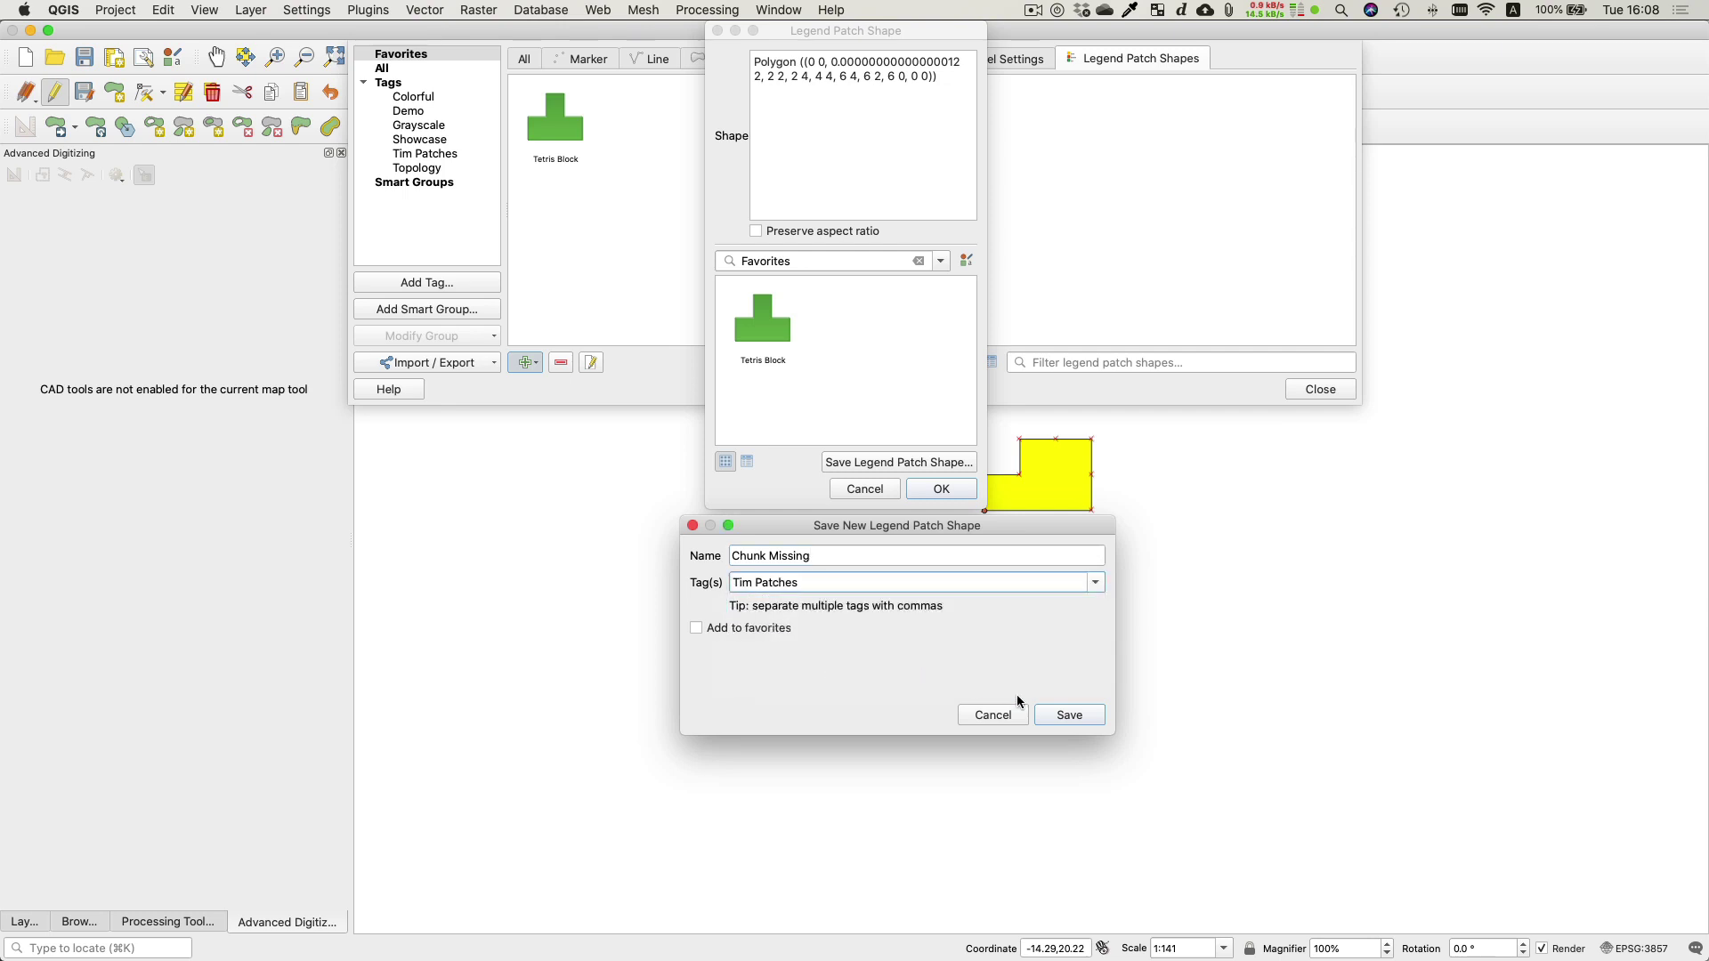
click(752, 629)
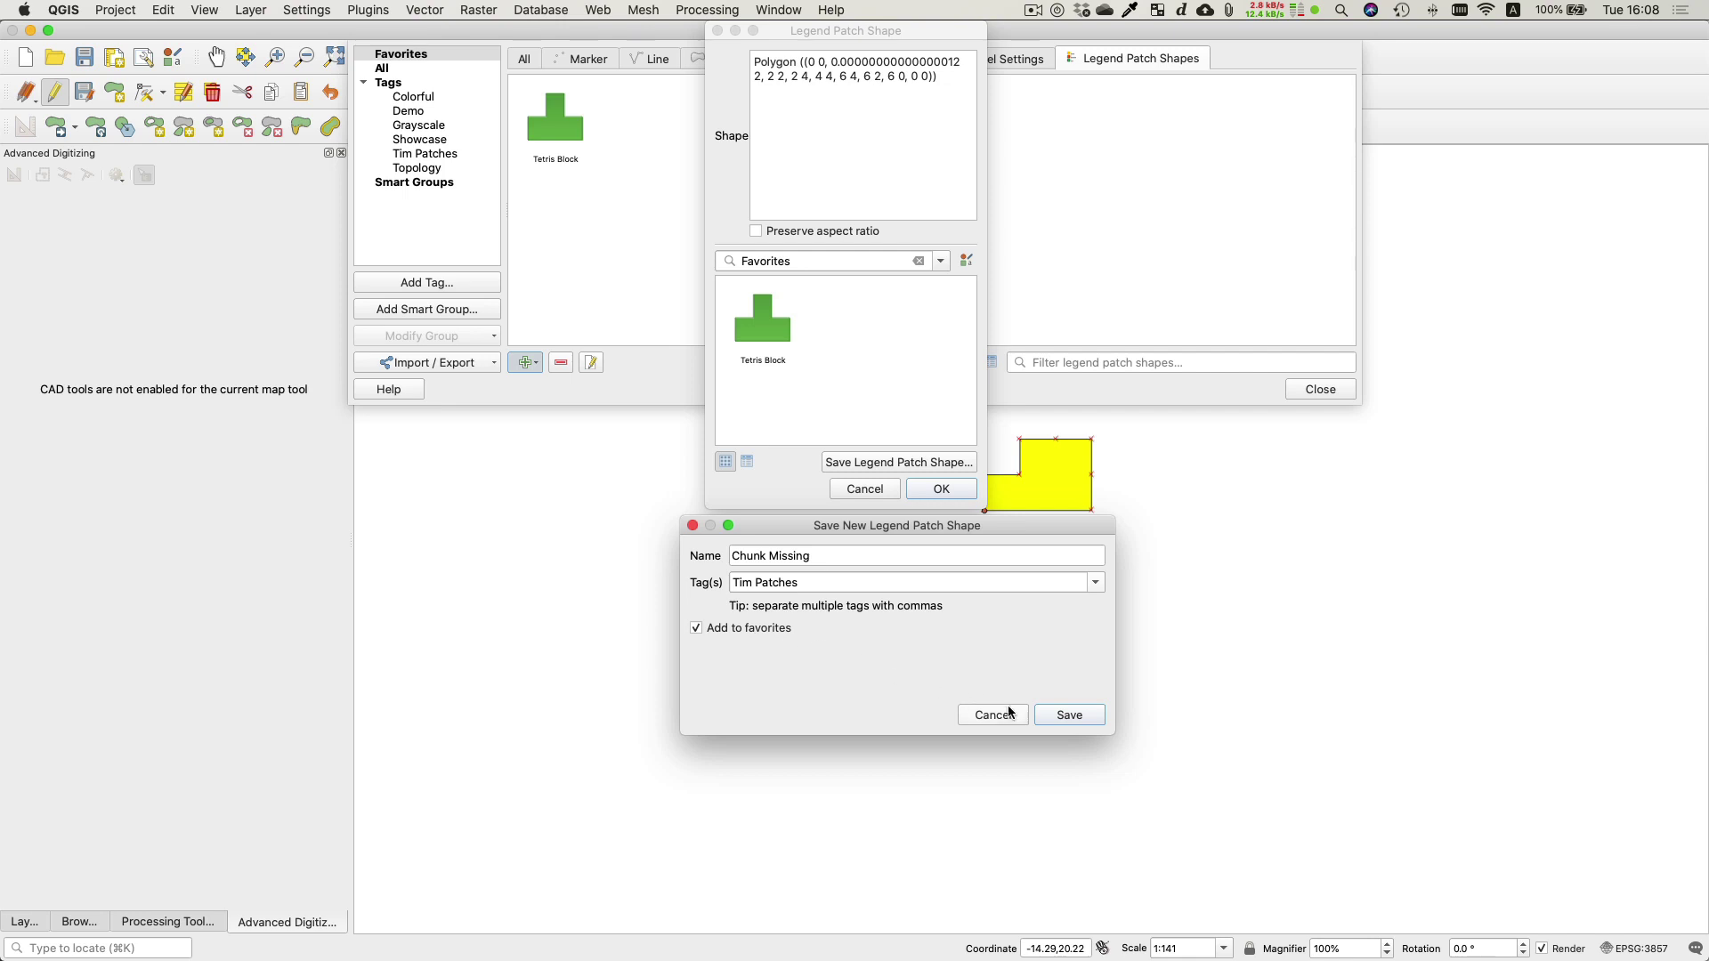
click(1049, 714)
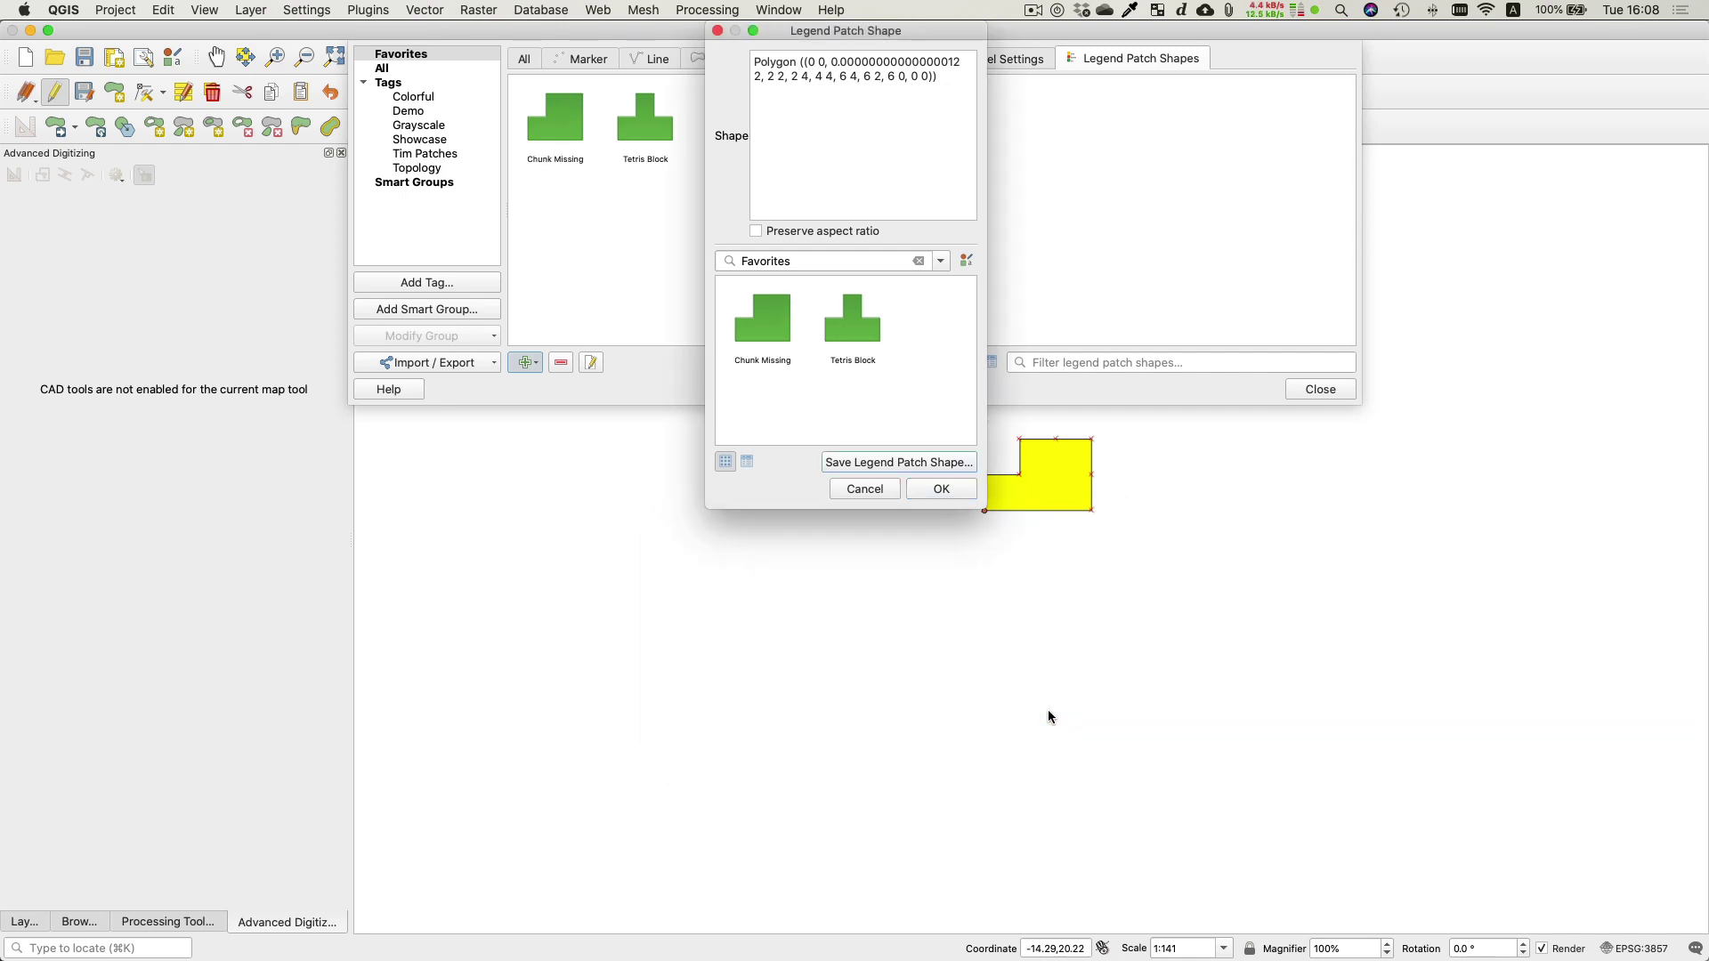
click(929, 494)
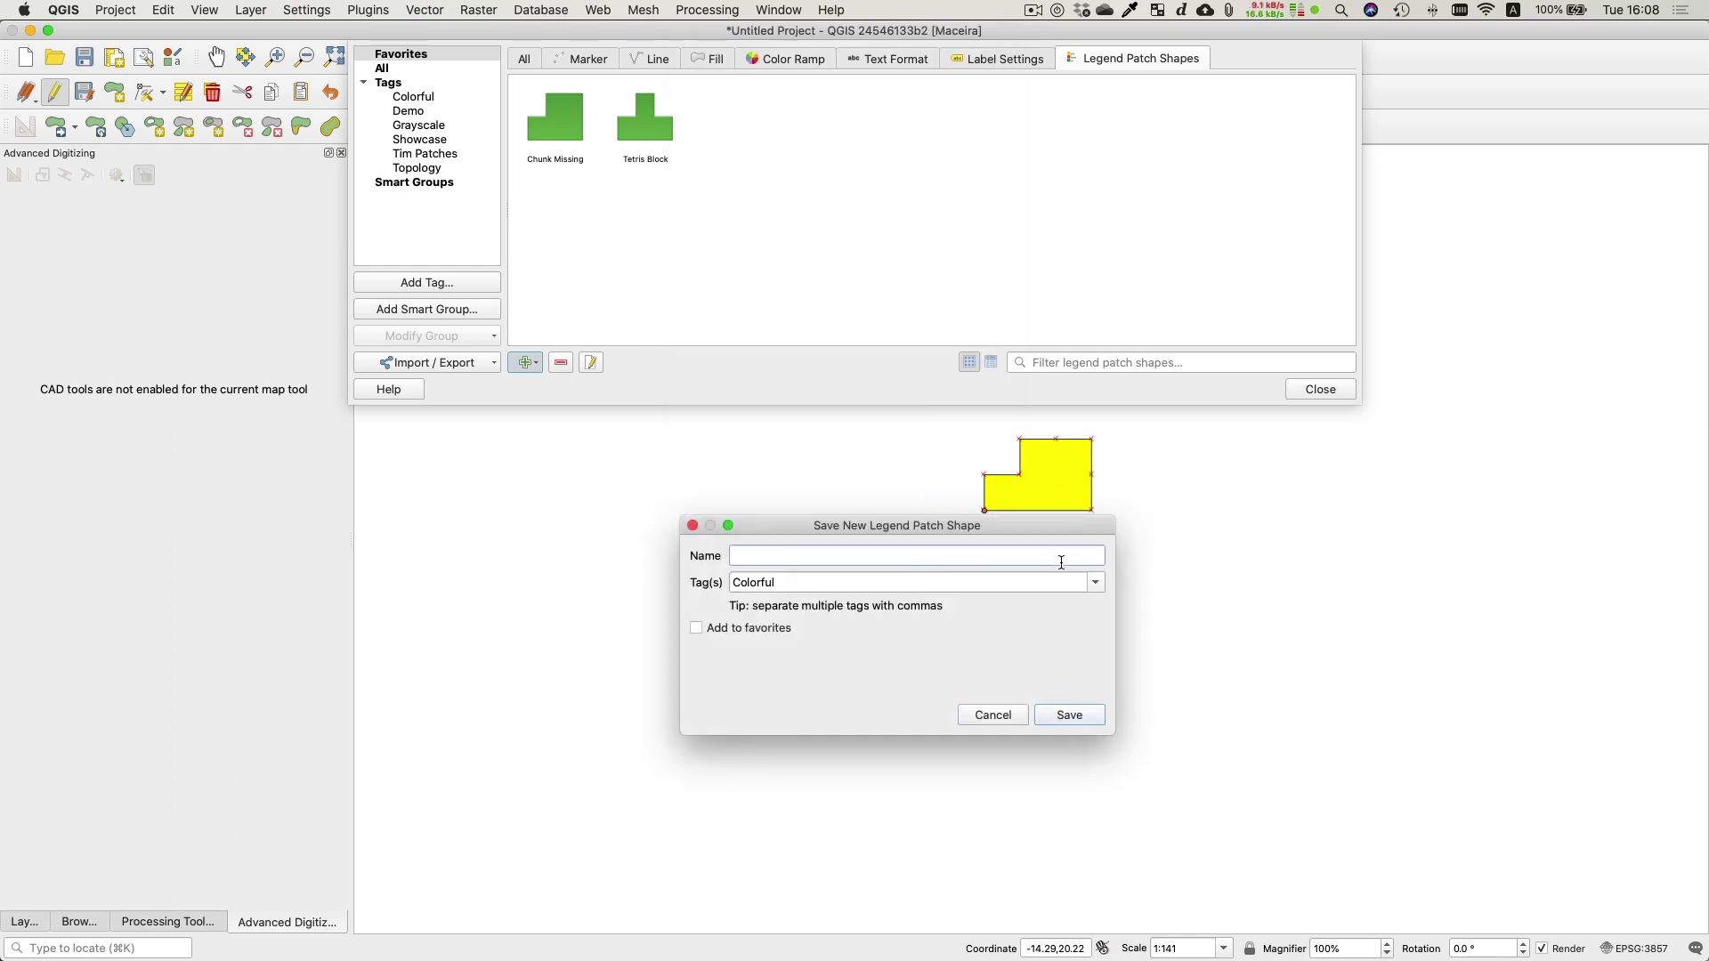
click(1014, 716)
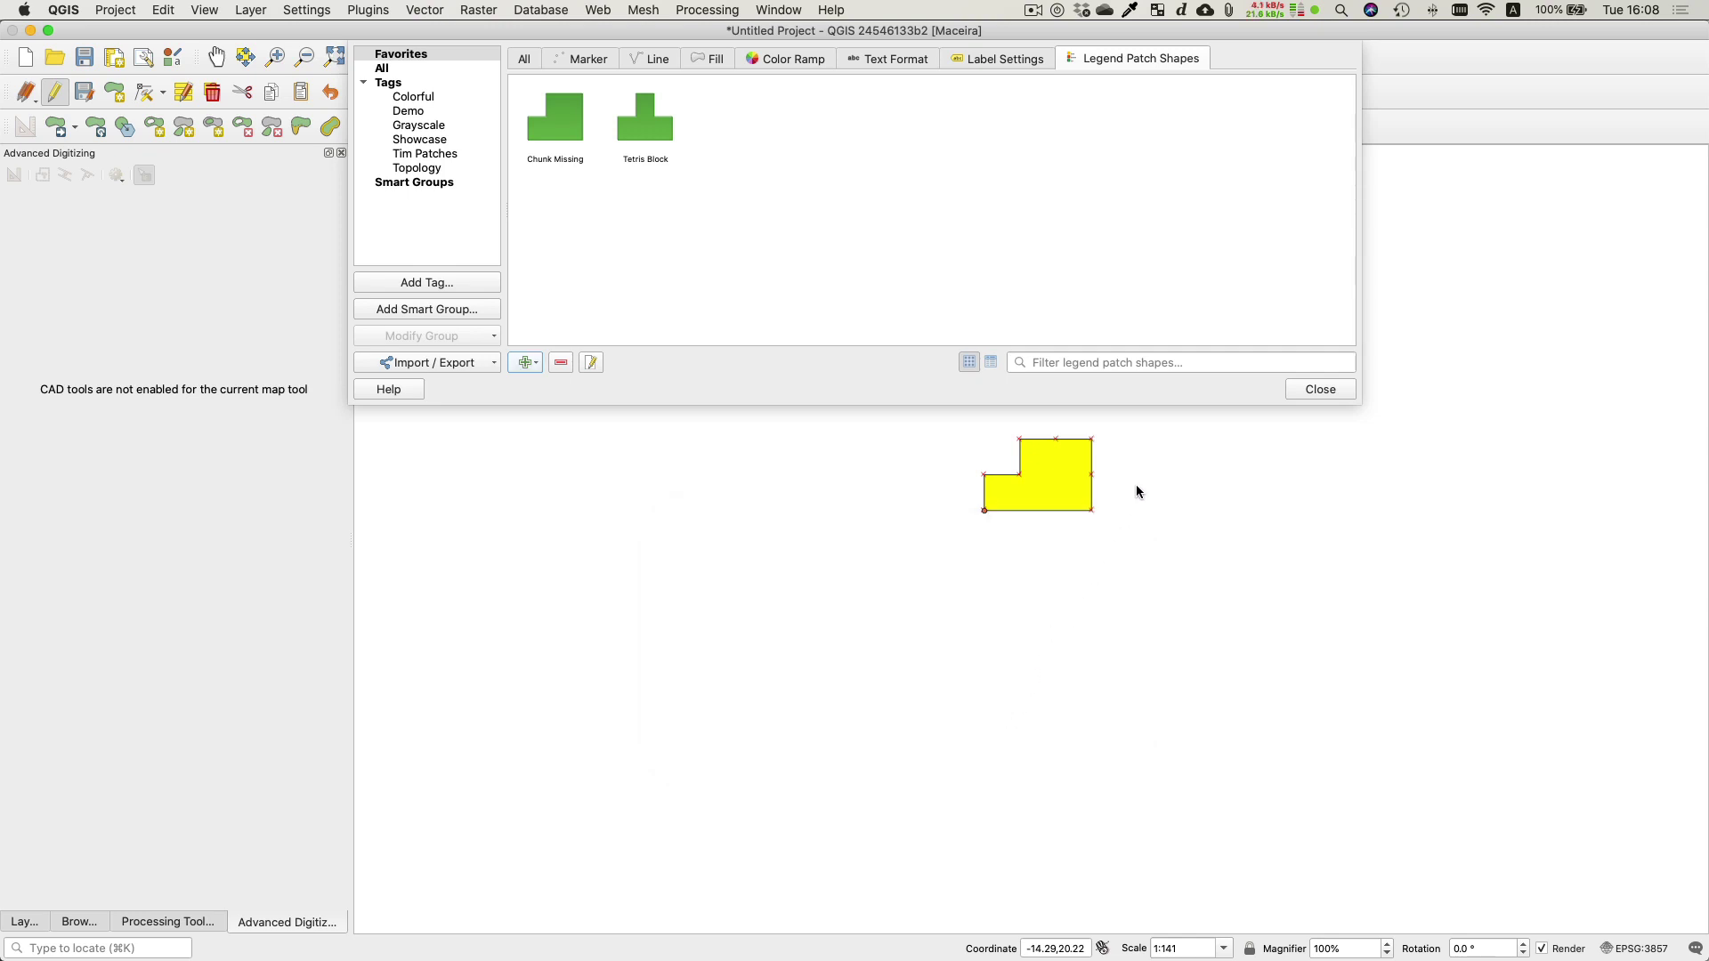
click(1311, 389)
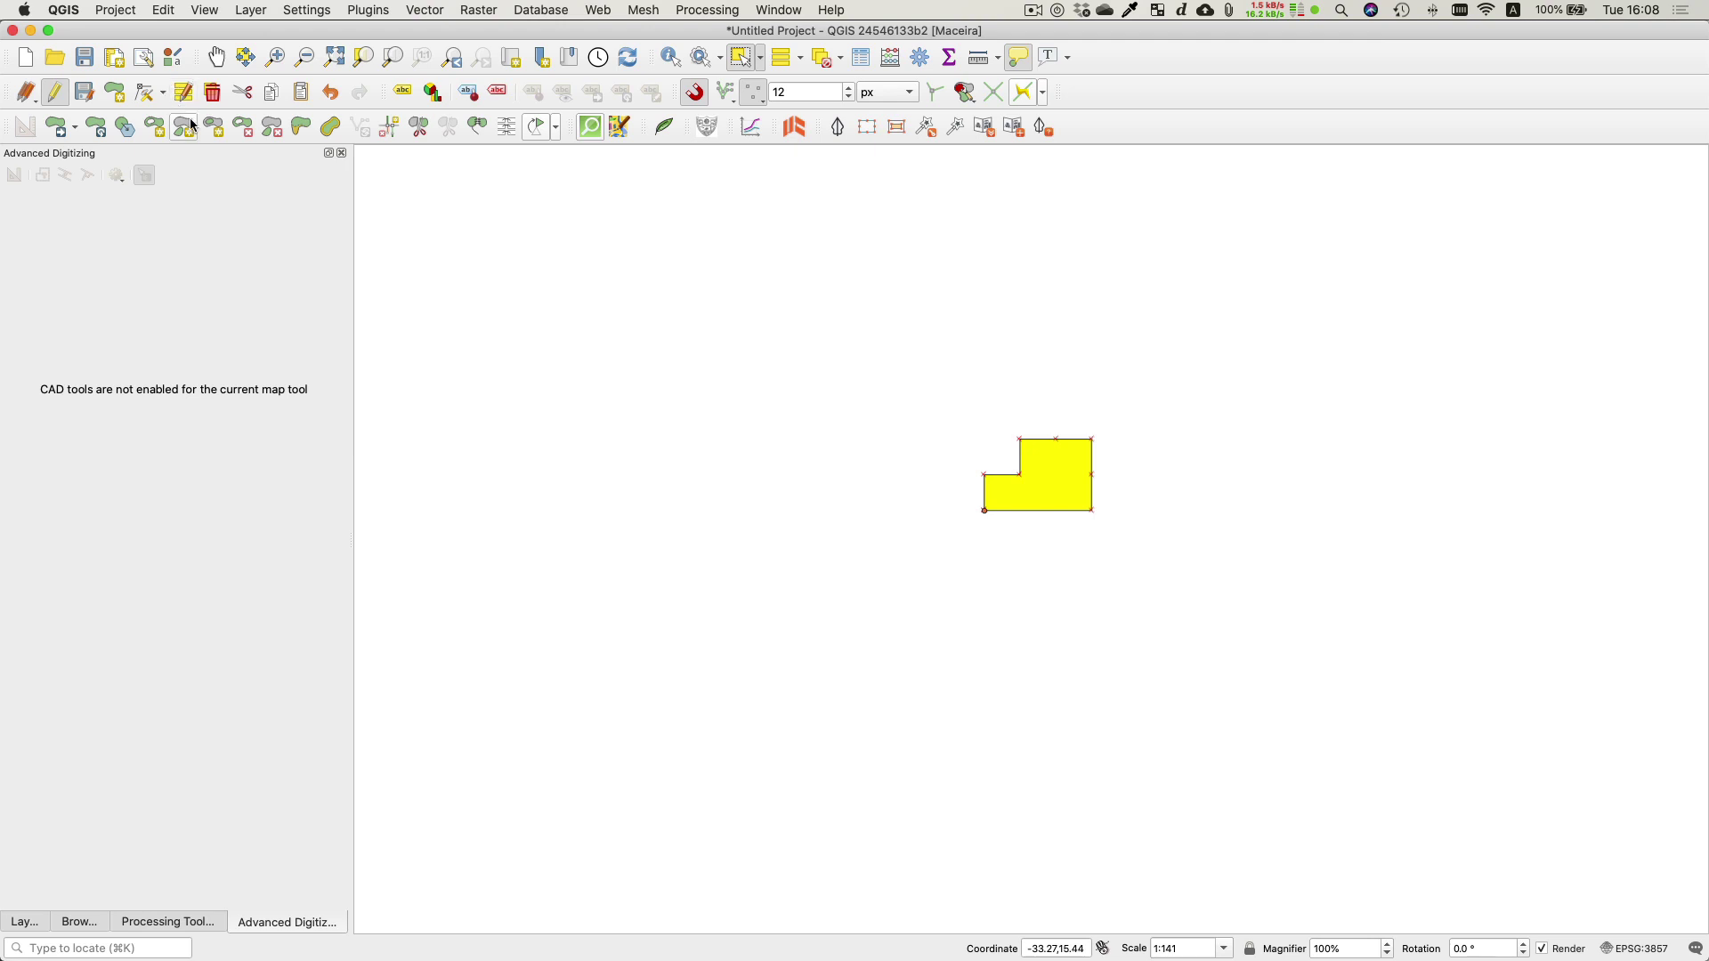
Discard the scratch polygon edits, load the recent Maceira project, and list its print layouts
click(59, 98)
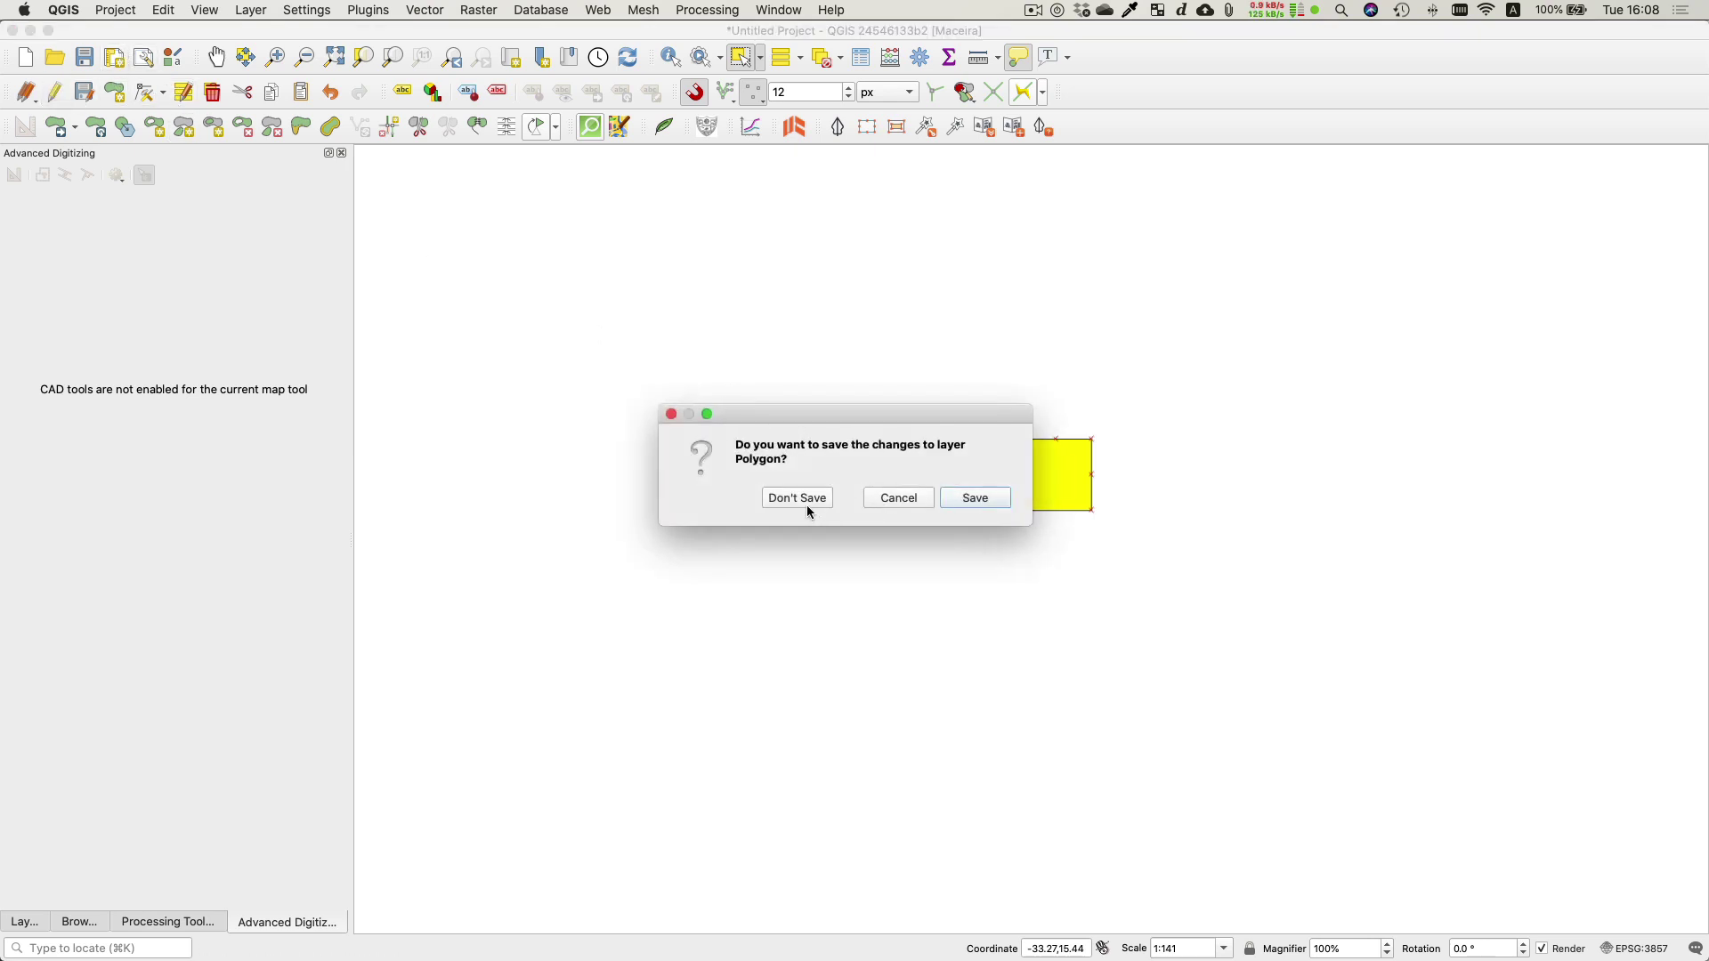
click(797, 498)
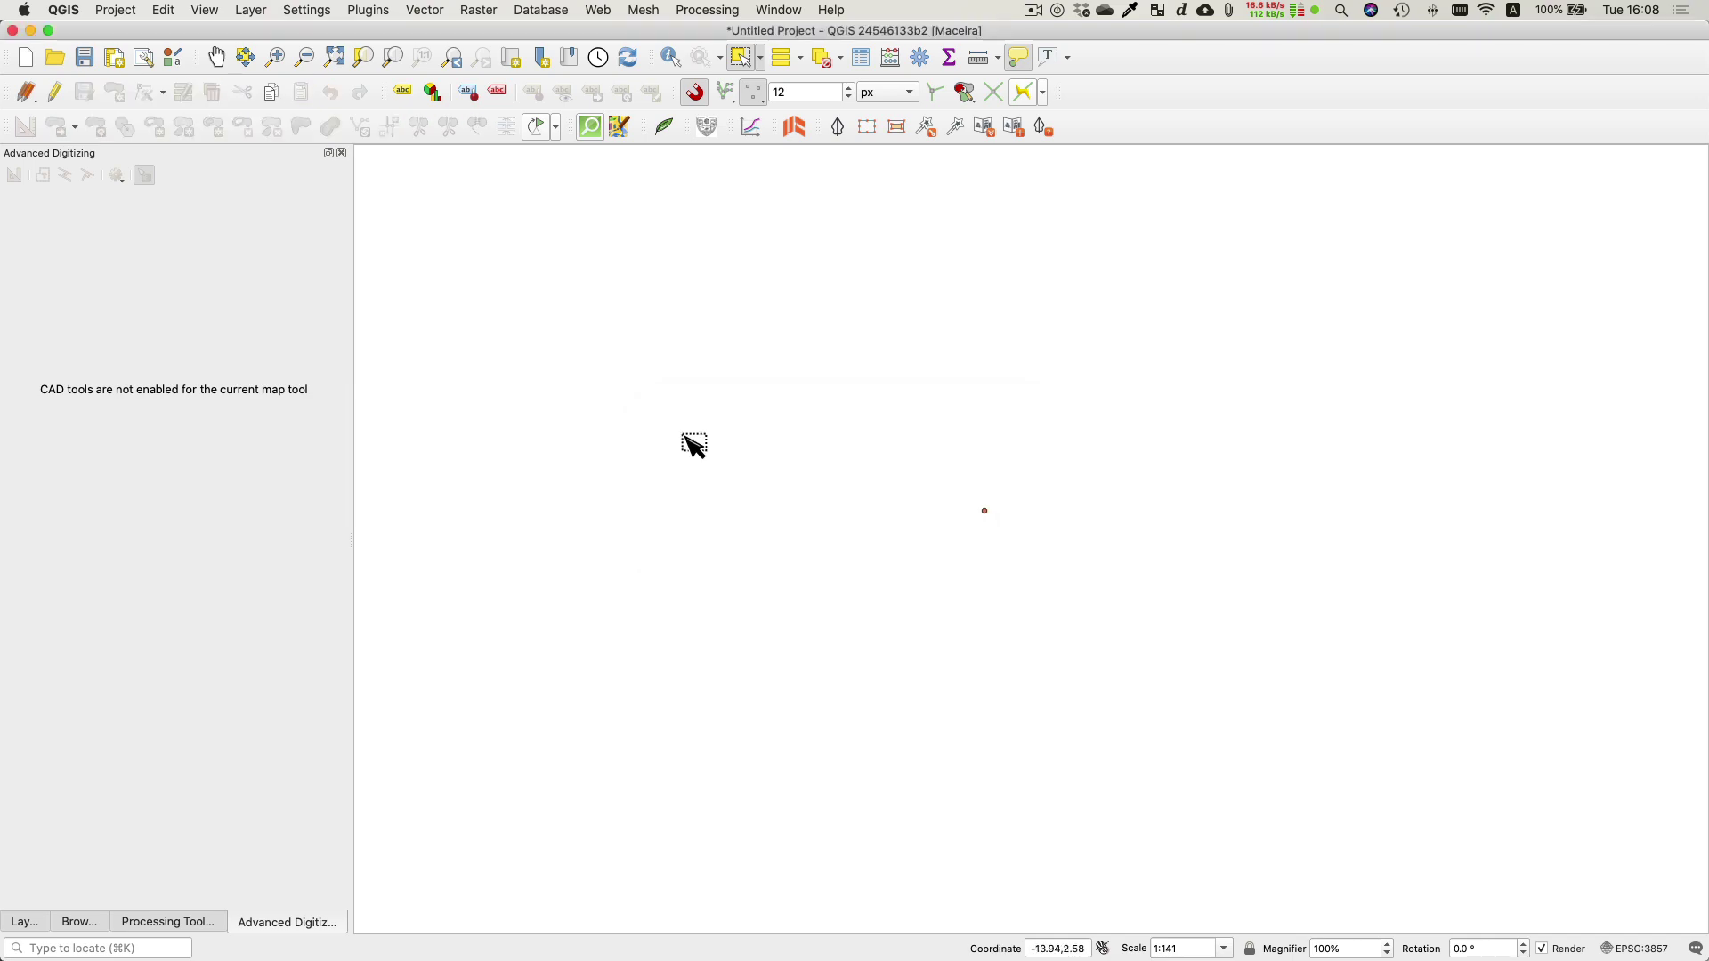
click(119, 15)
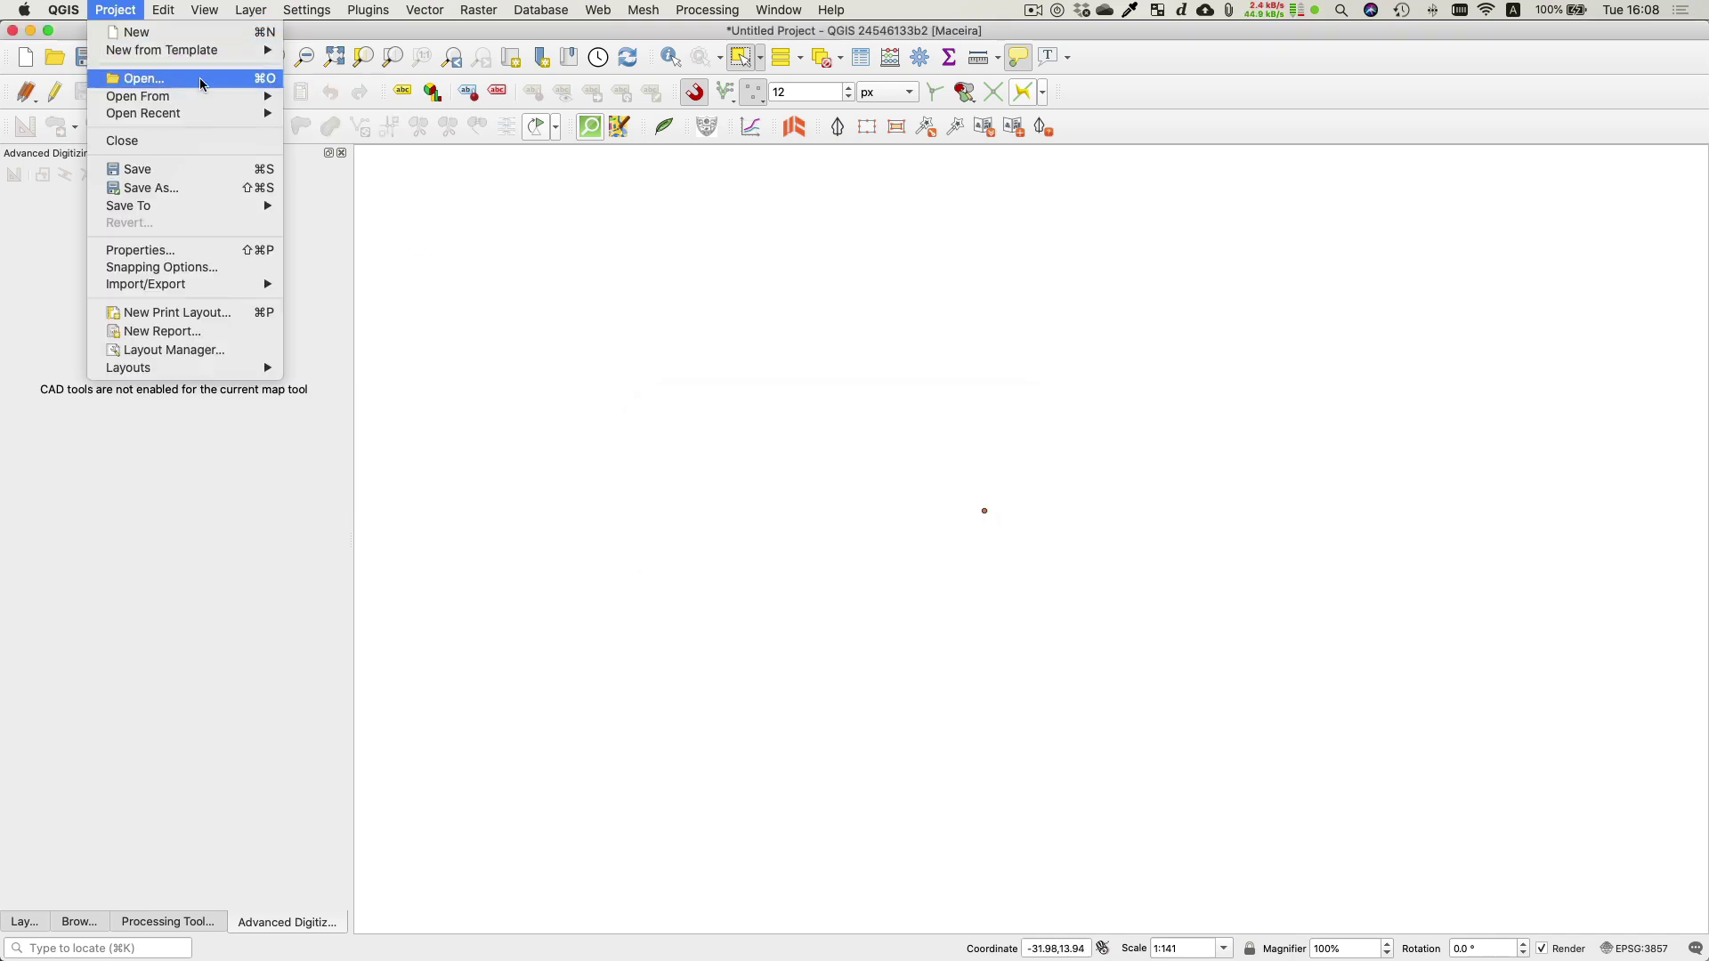
mouse_move(246, 114)
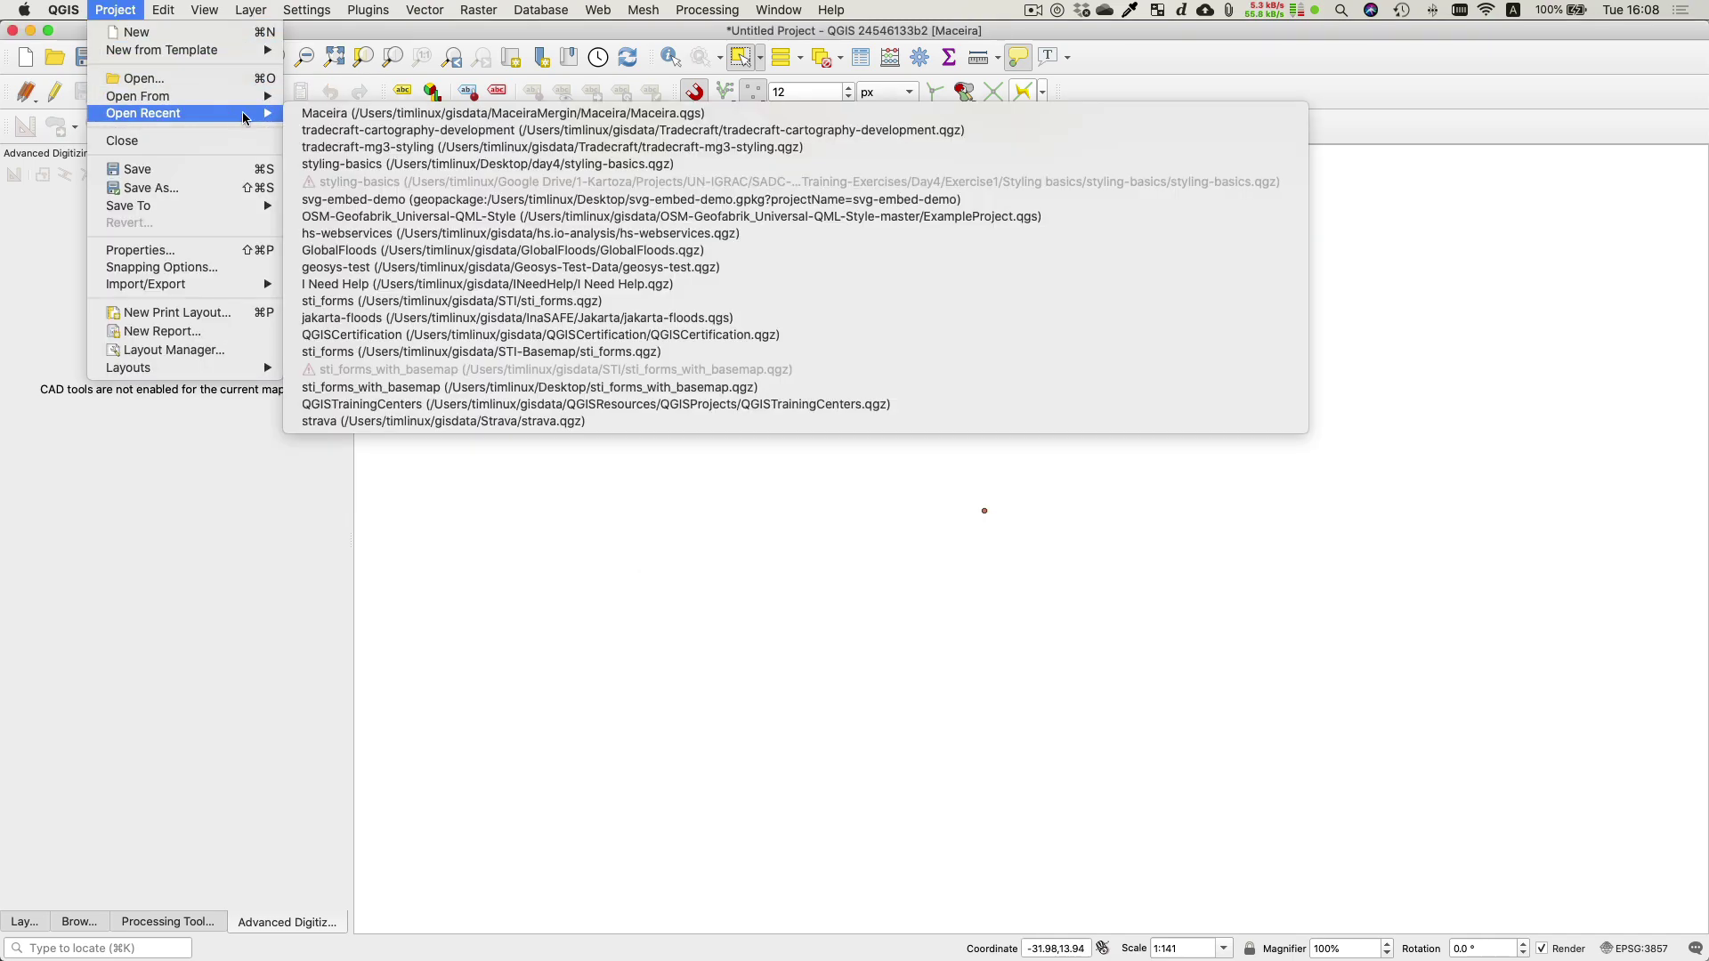
click(335, 116)
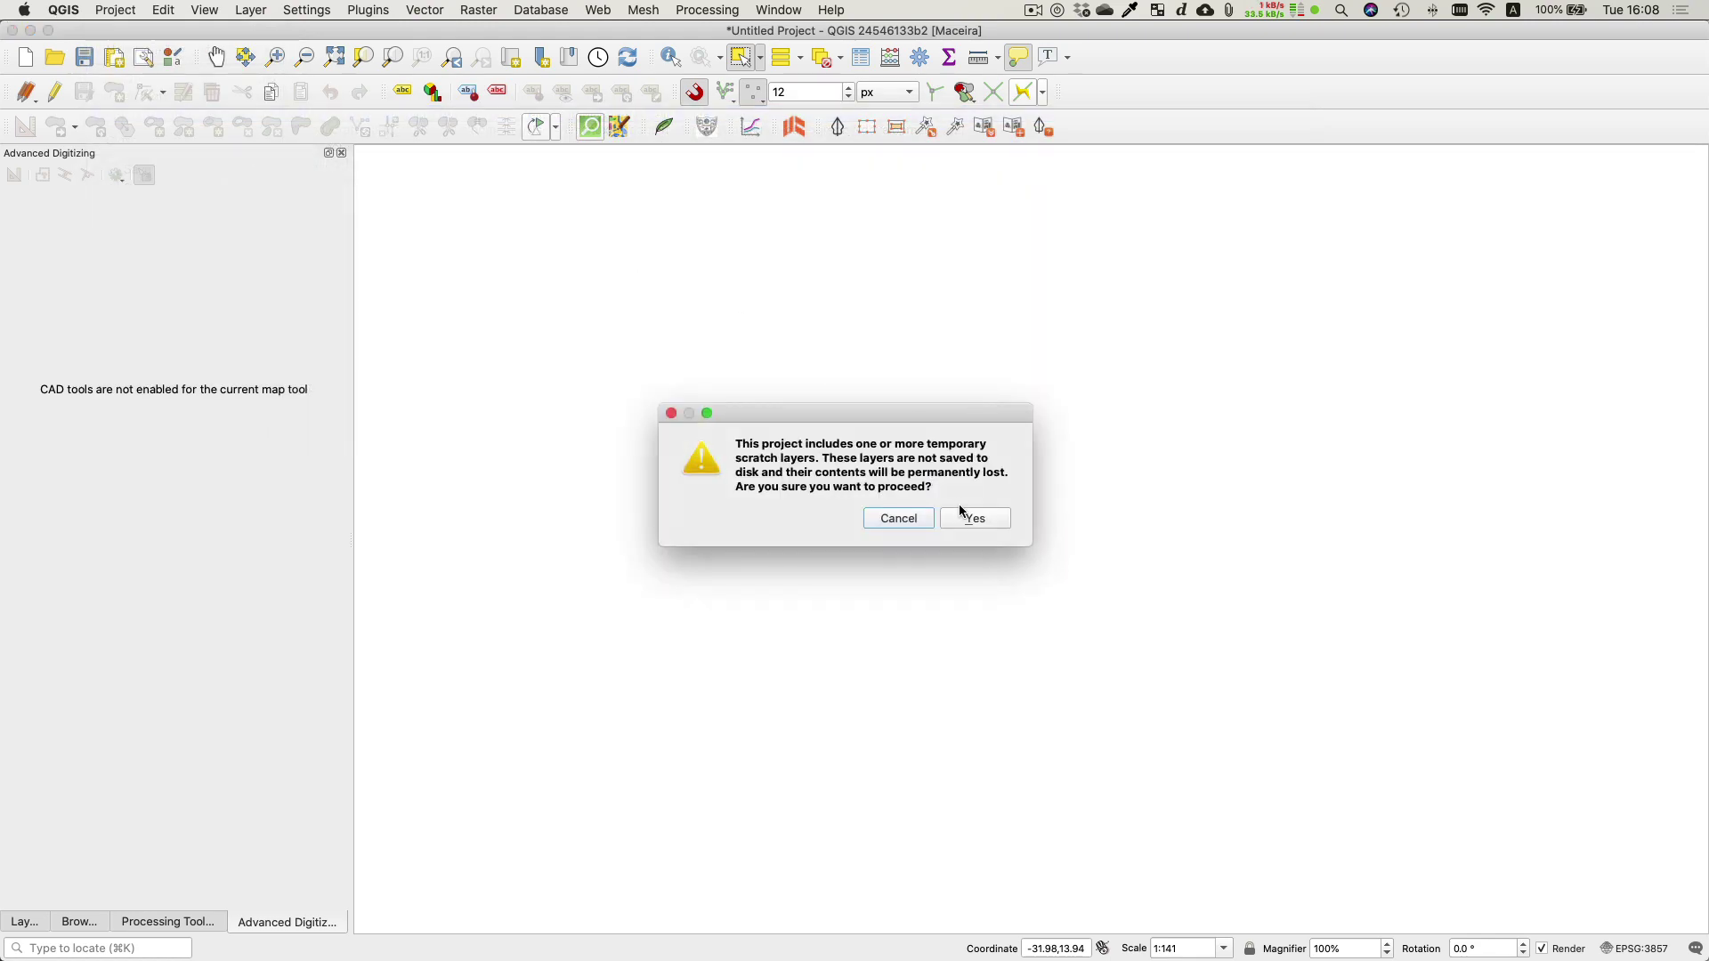
click(963, 516)
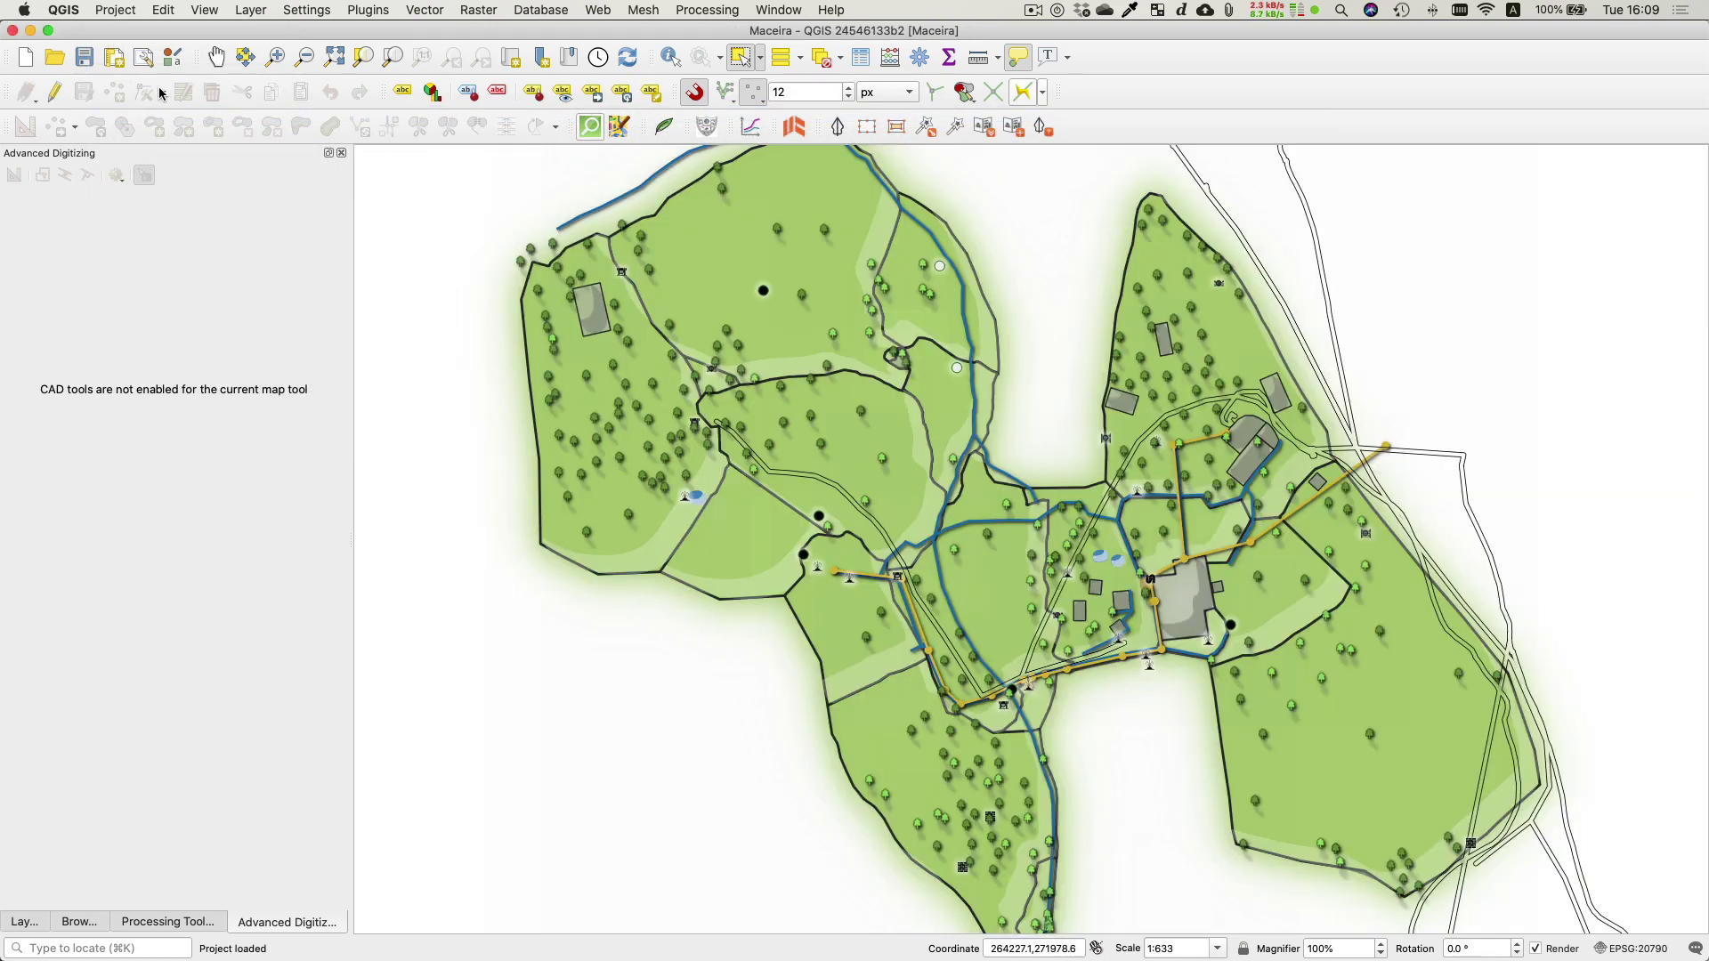
click(142, 57)
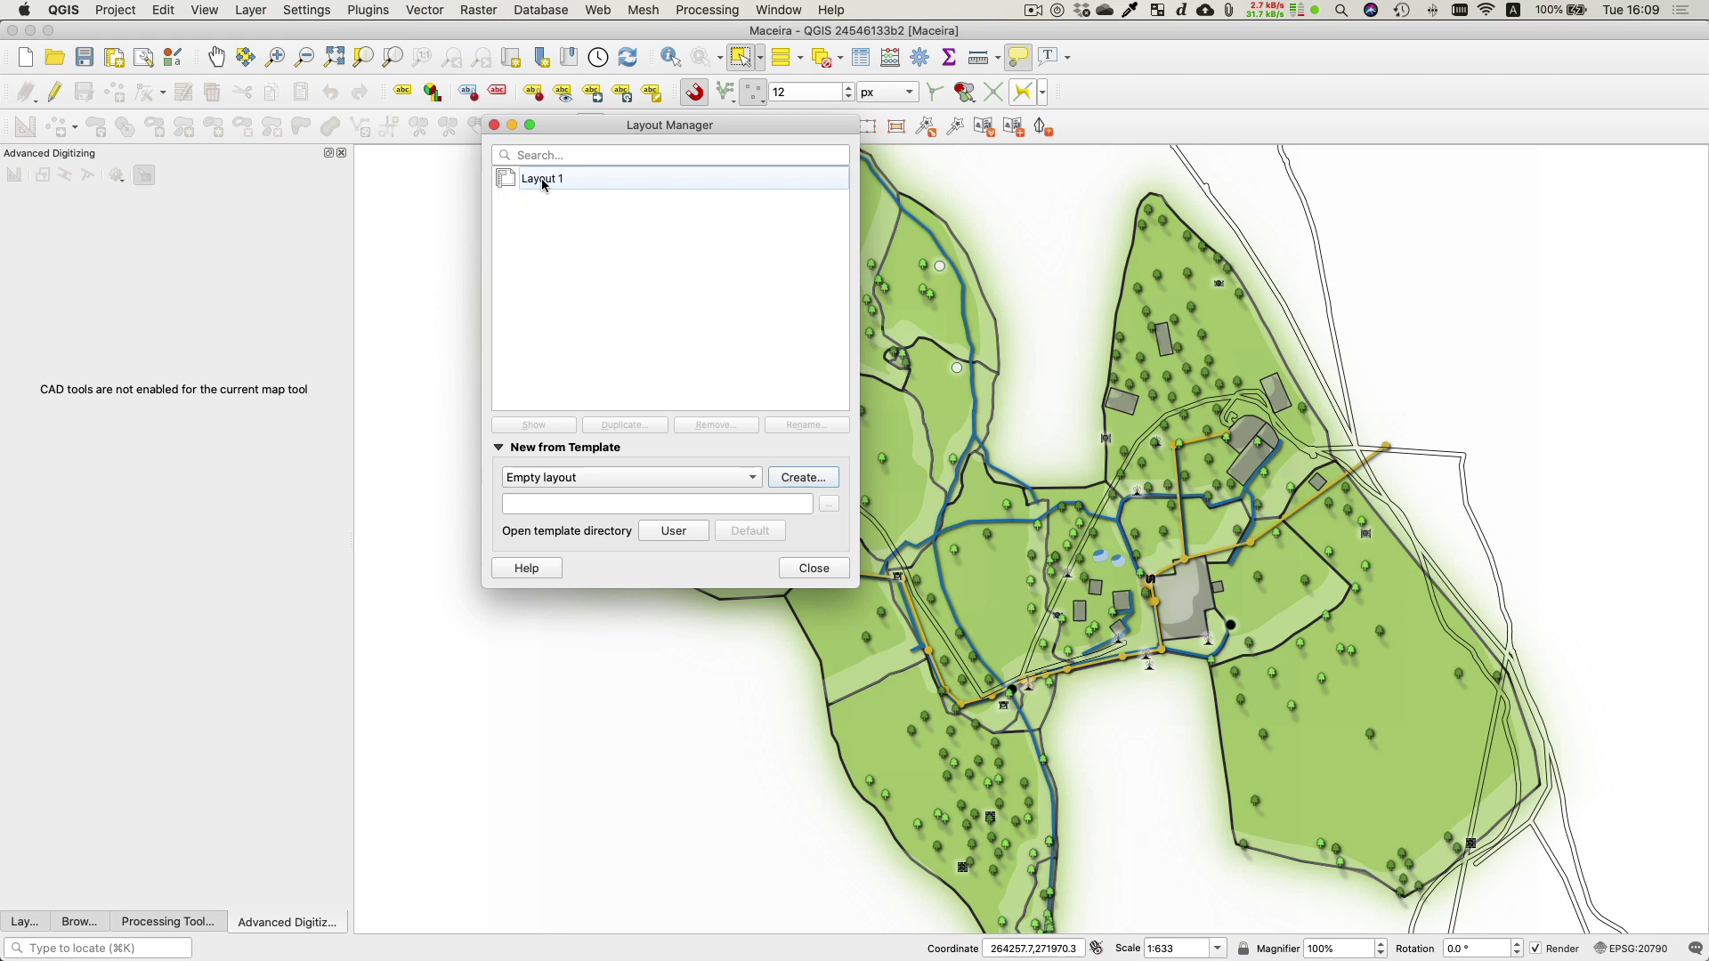
Open Layout 1, select its legend, and pick the Camps [20] entry in Legend Items
double_click(541, 178)
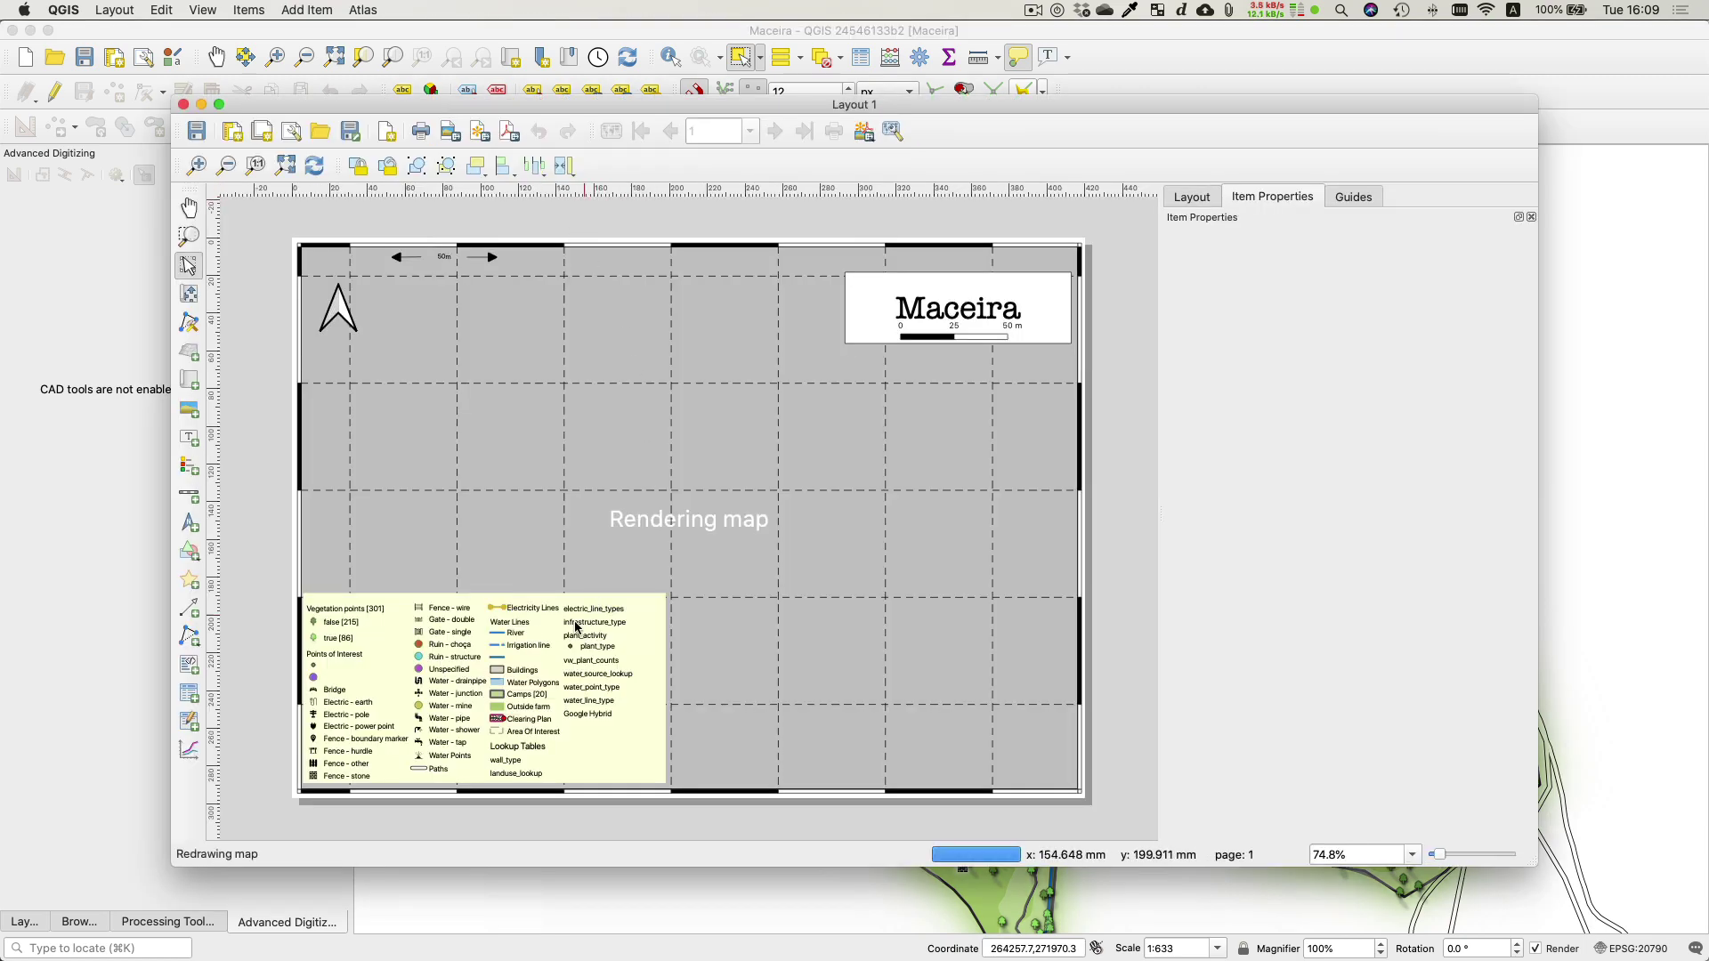
click(481, 674)
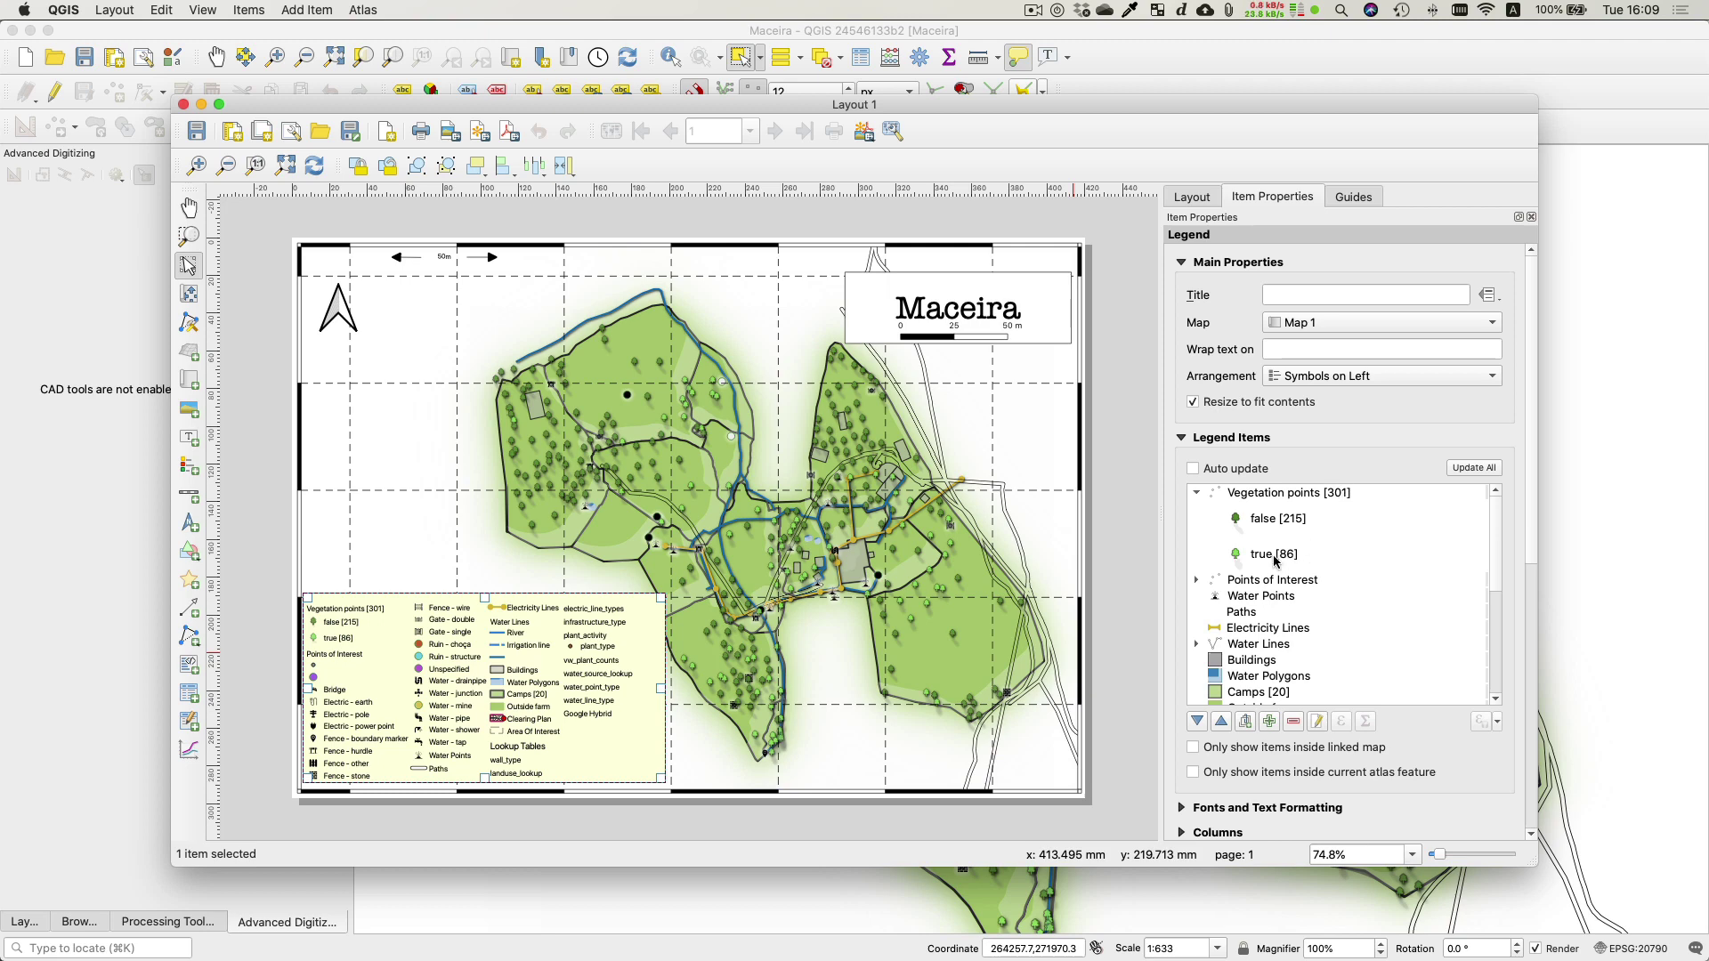
click(1219, 693)
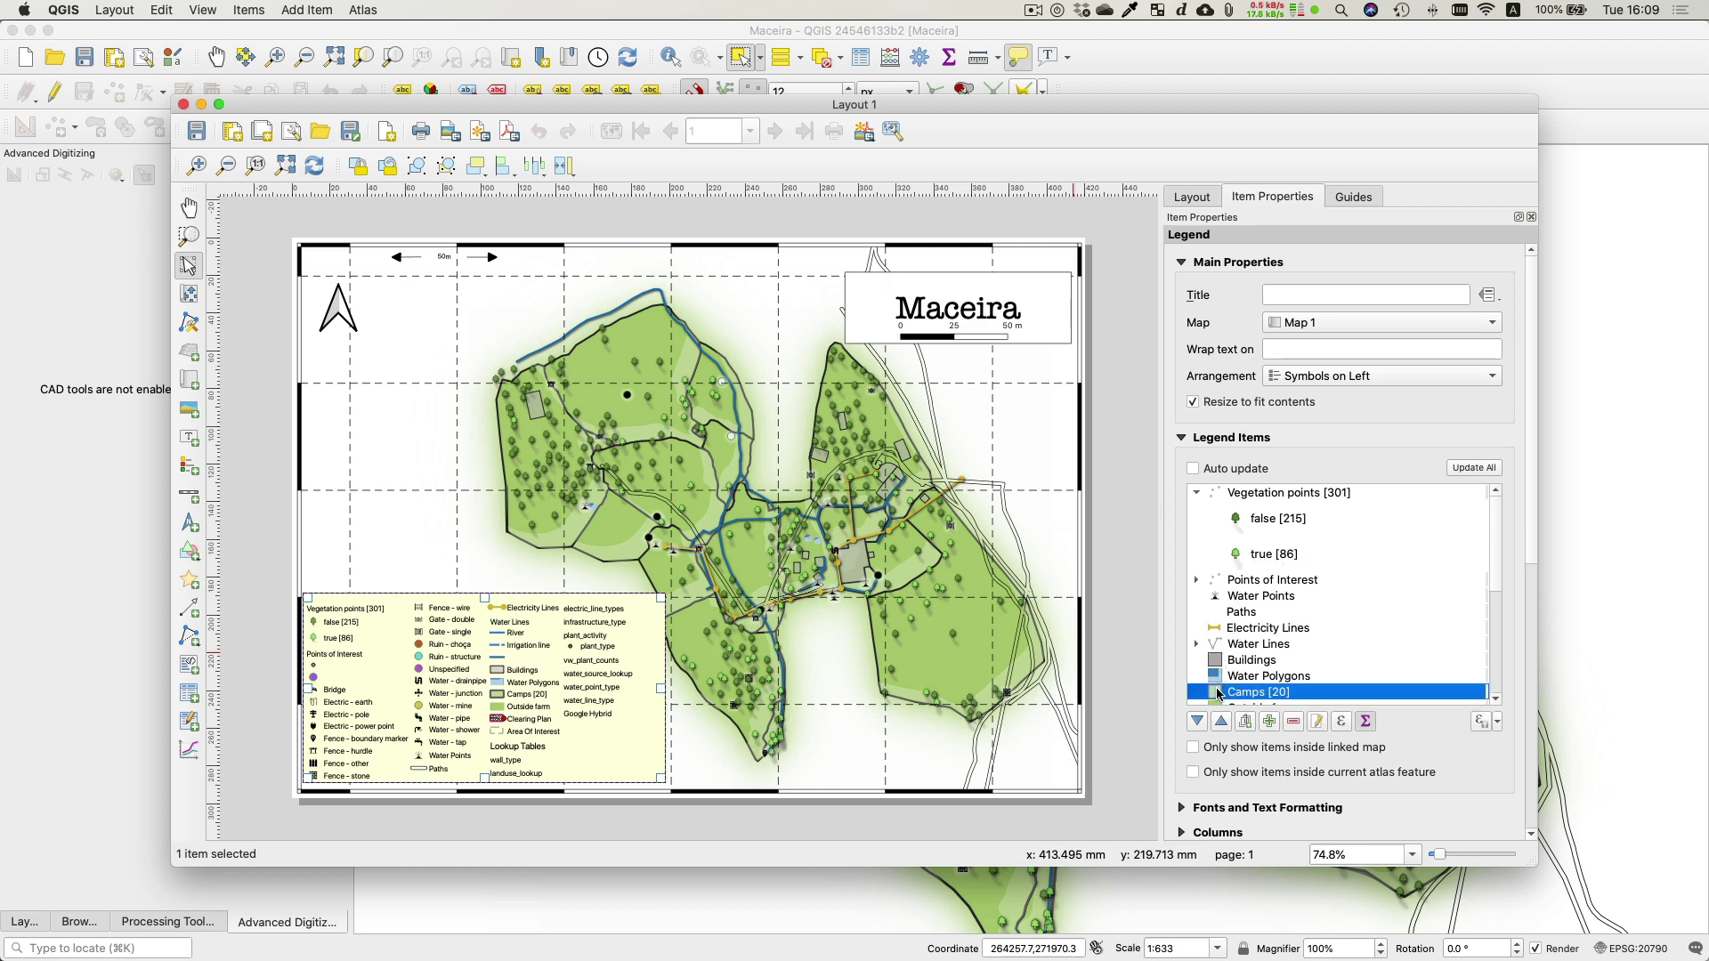
drag(1530, 538, 1527, 603)
Set the Camps legend item's patch shape to the saved Chunk Missing favorite
click(1317, 606)
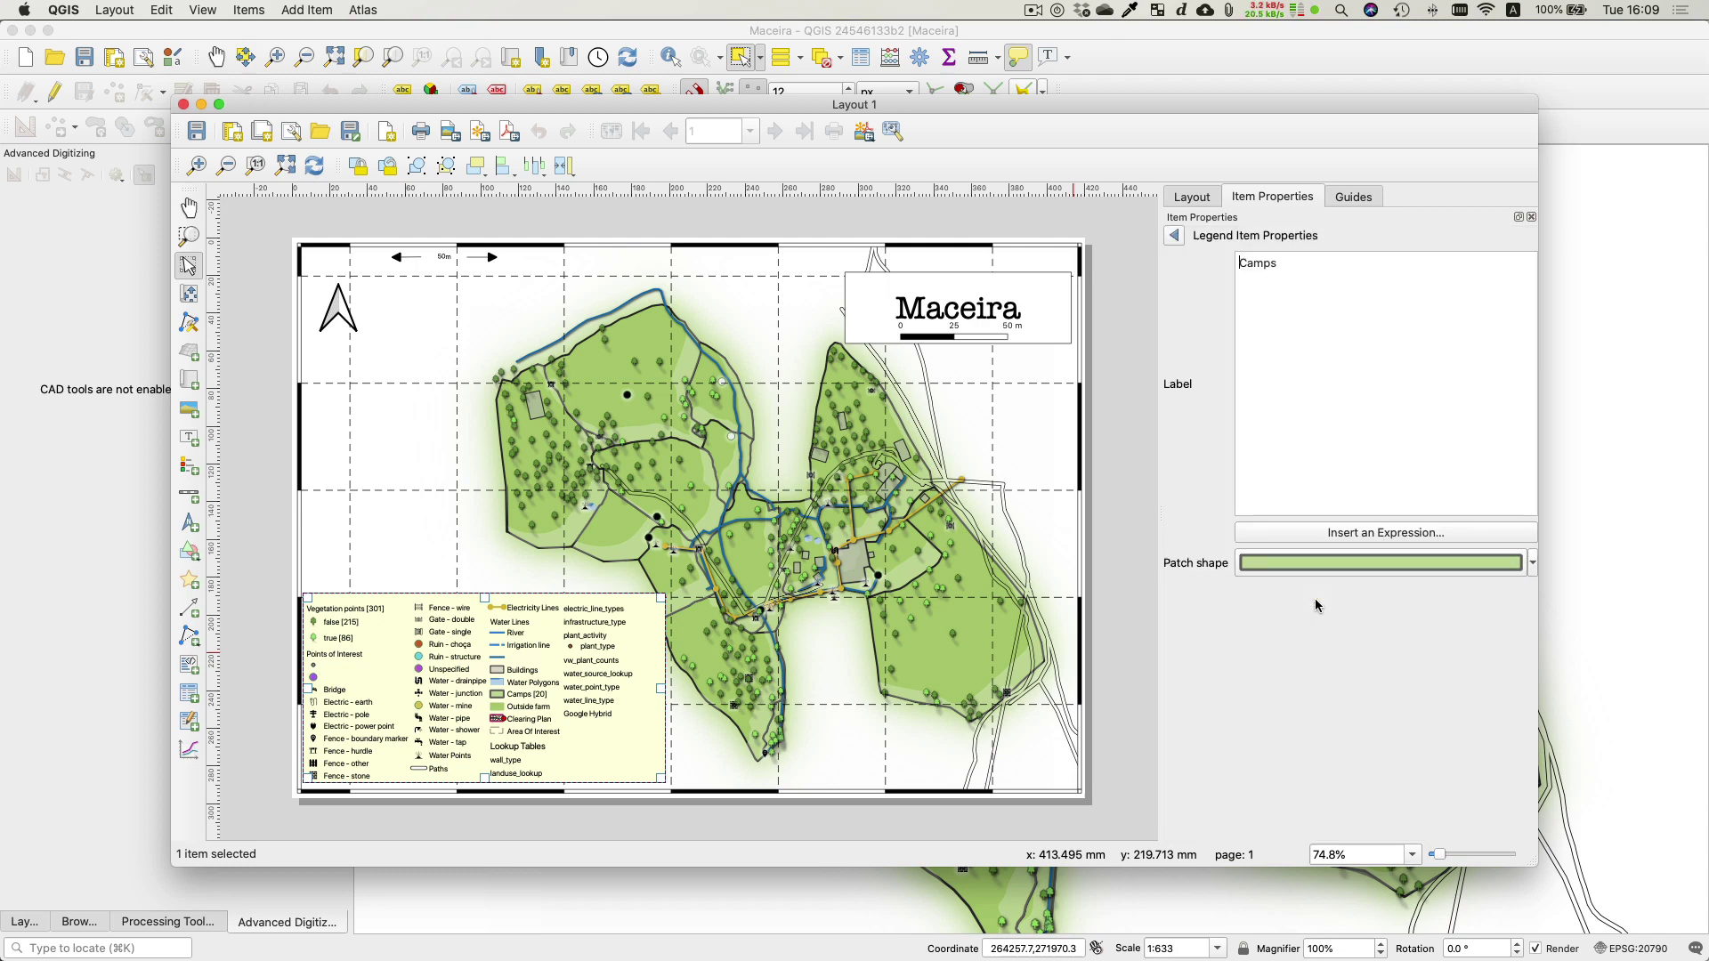
click(1356, 562)
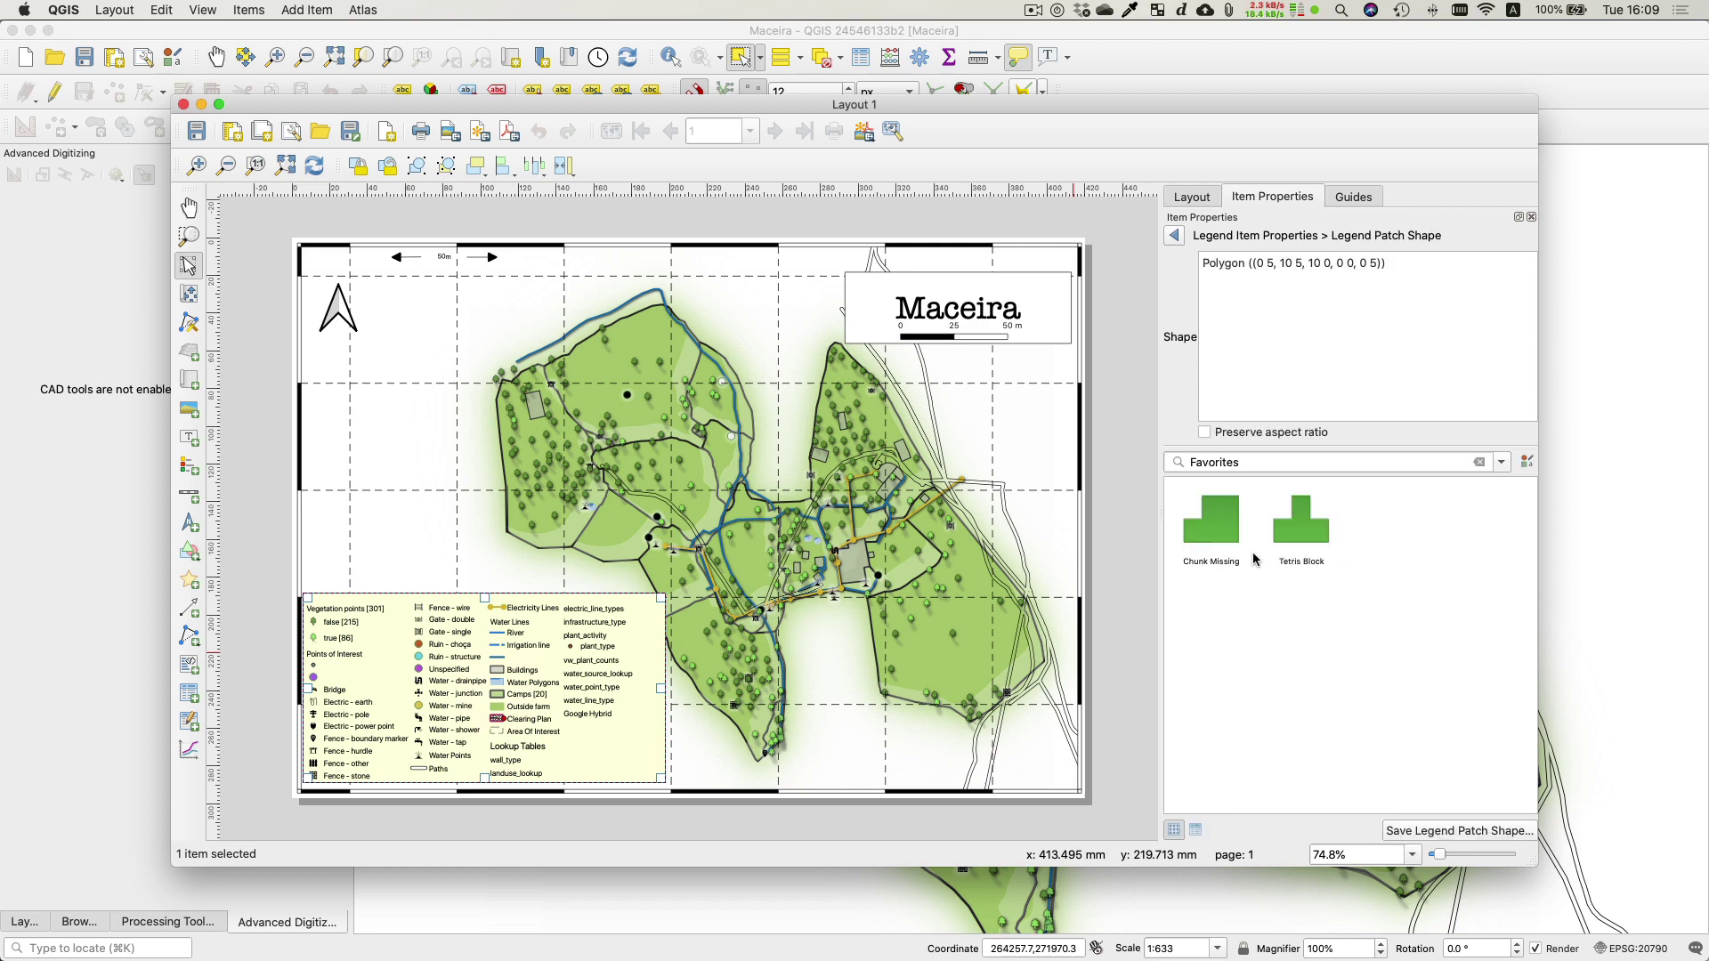
click(1296, 539)
click(1230, 538)
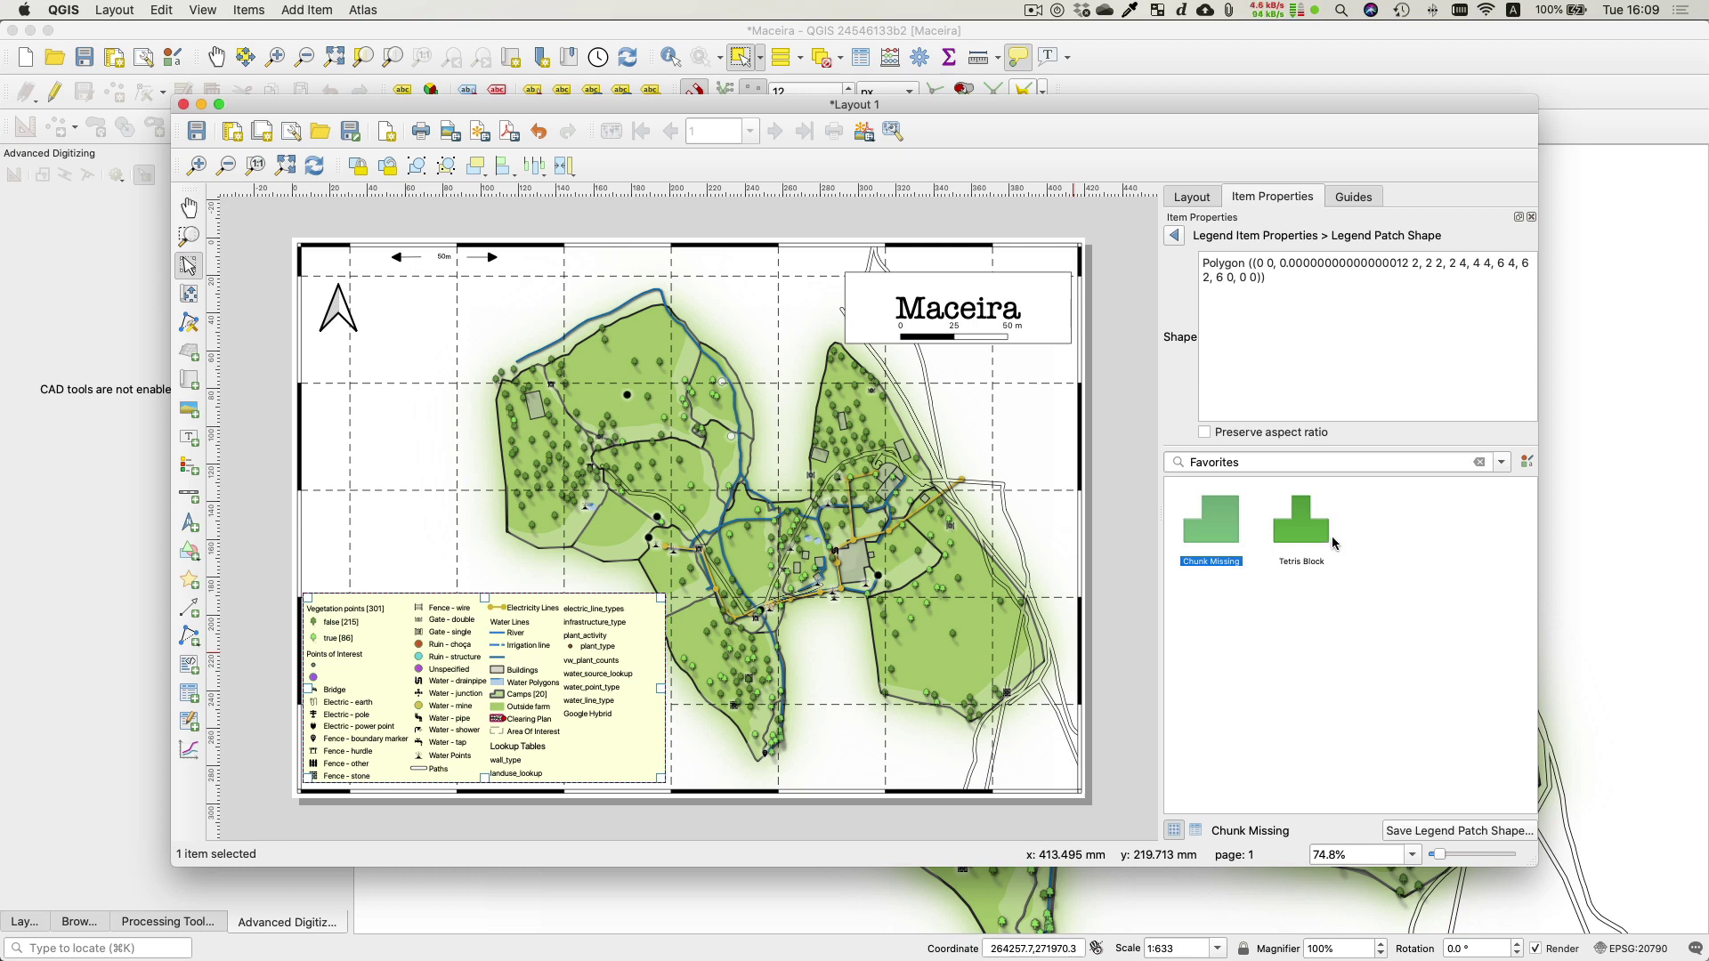
click(1175, 237)
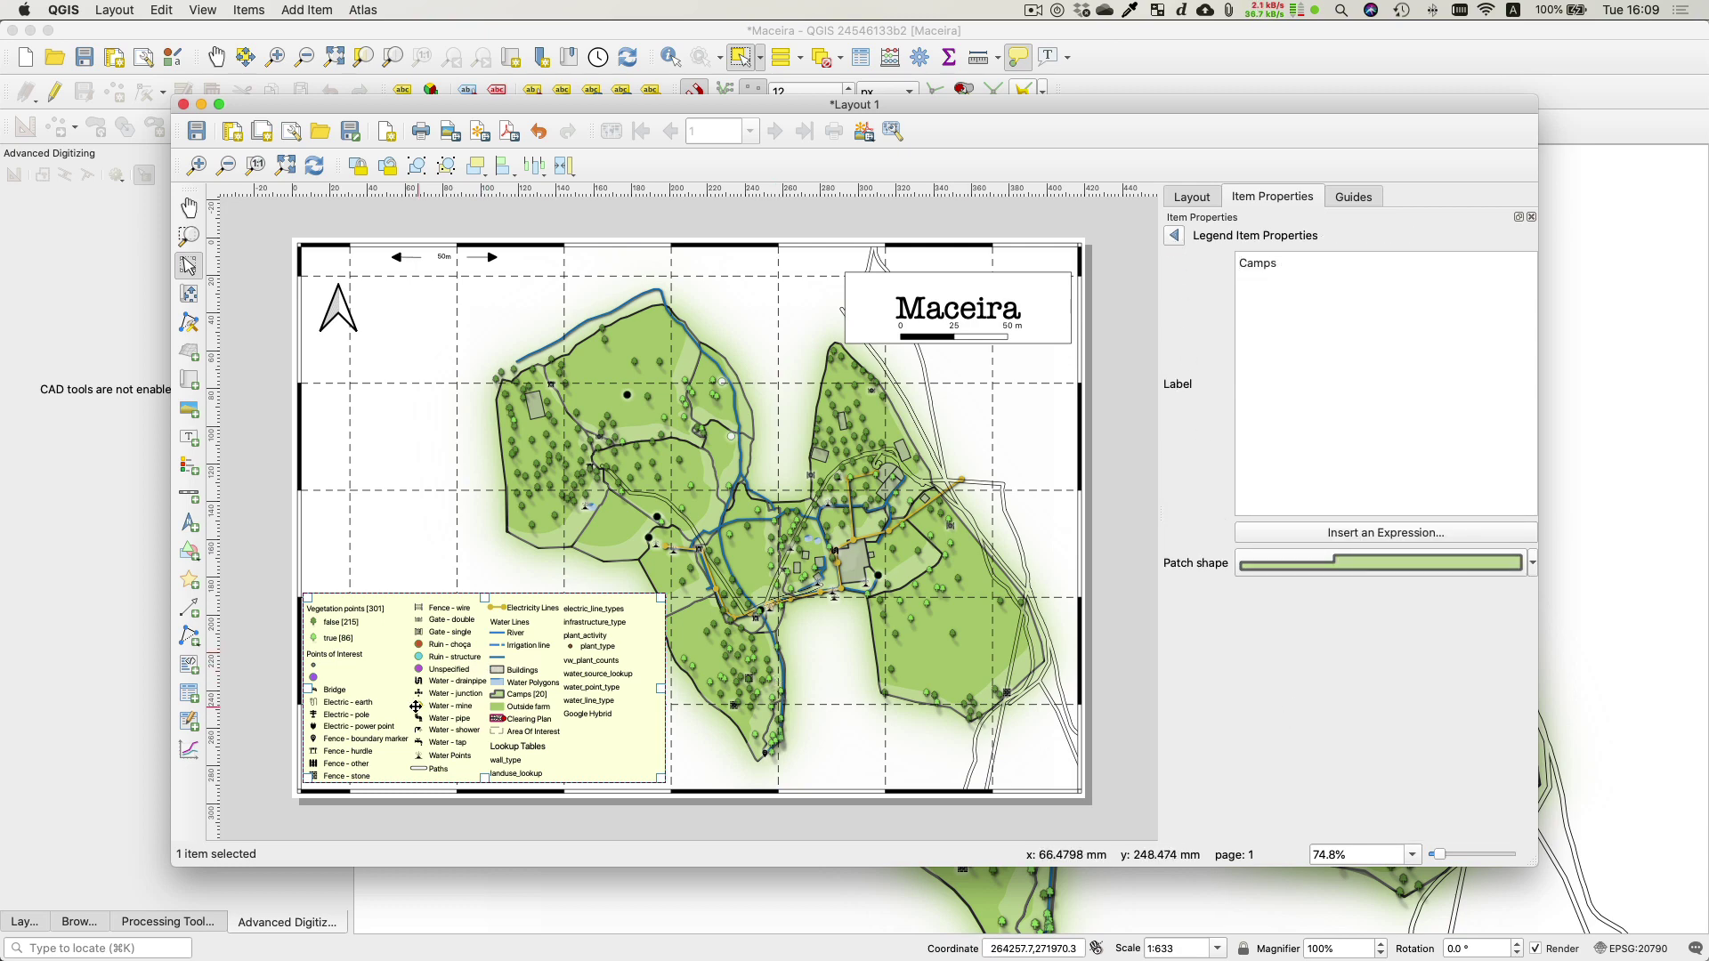
scroll(497, 706, up, 5)
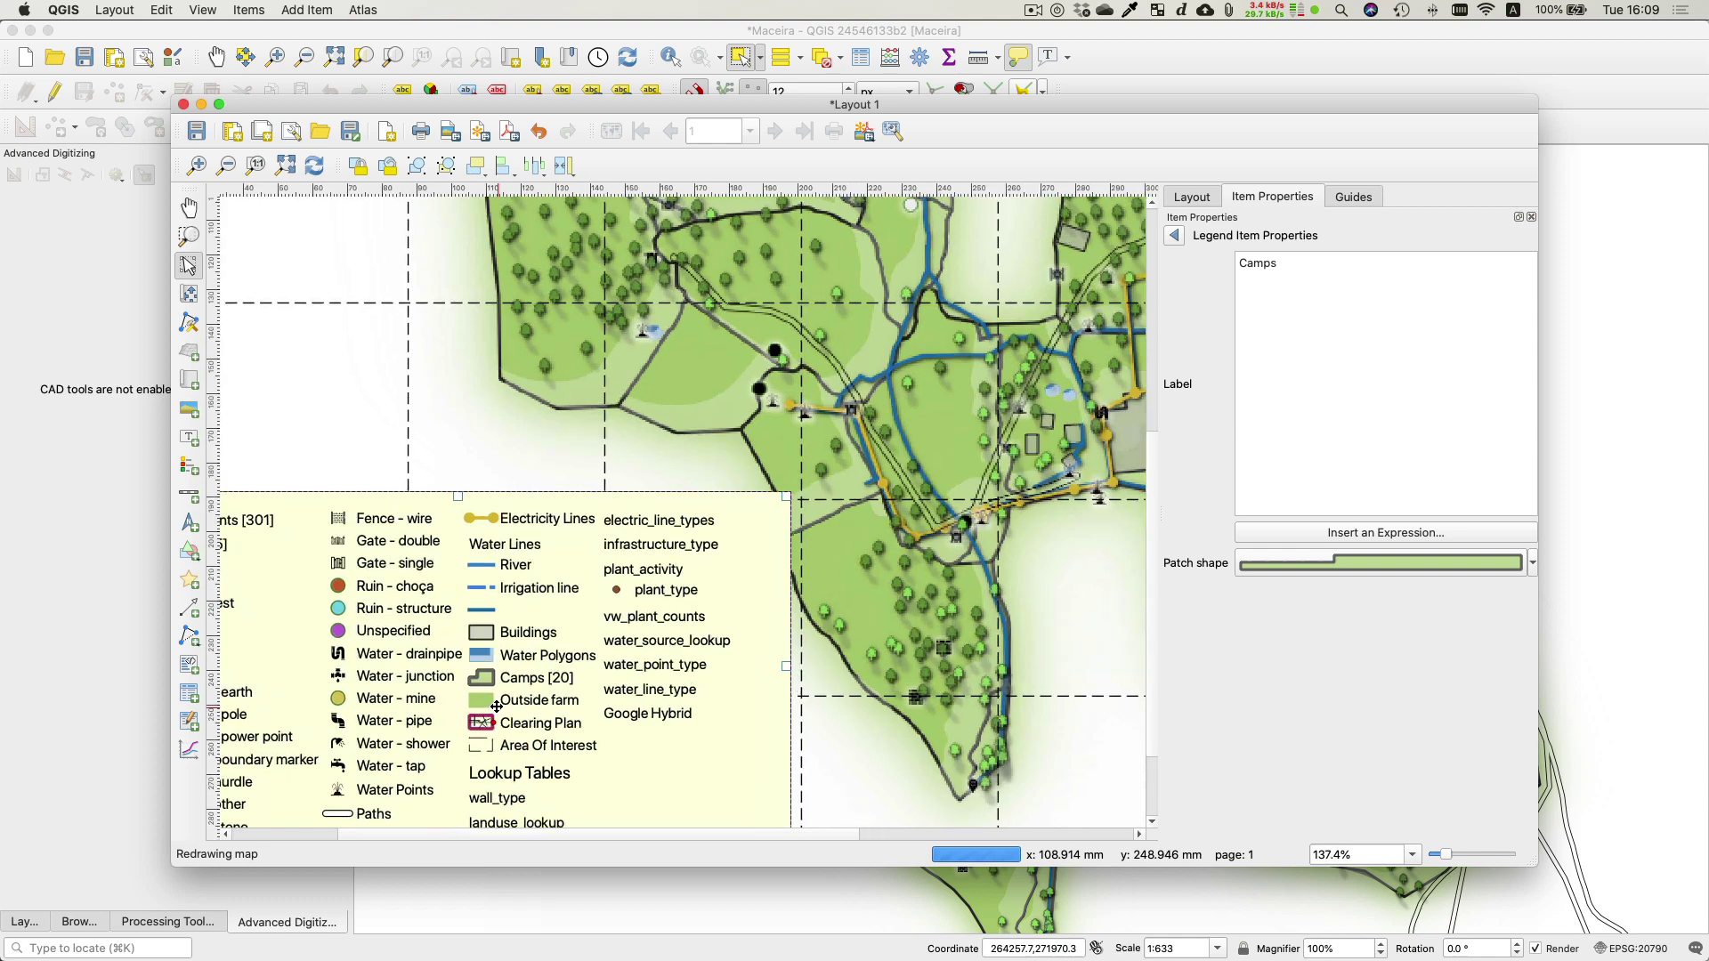